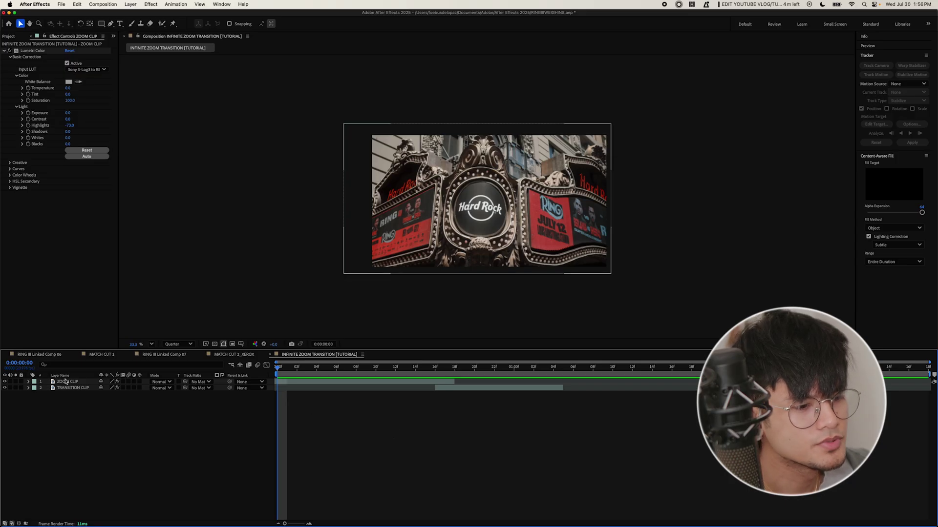
Scrub and play through the ZOOM CLIP and TRANSITION CLIP footage to review how they follow each other
{"action": "left_click", "coordinate": [584, 251]}
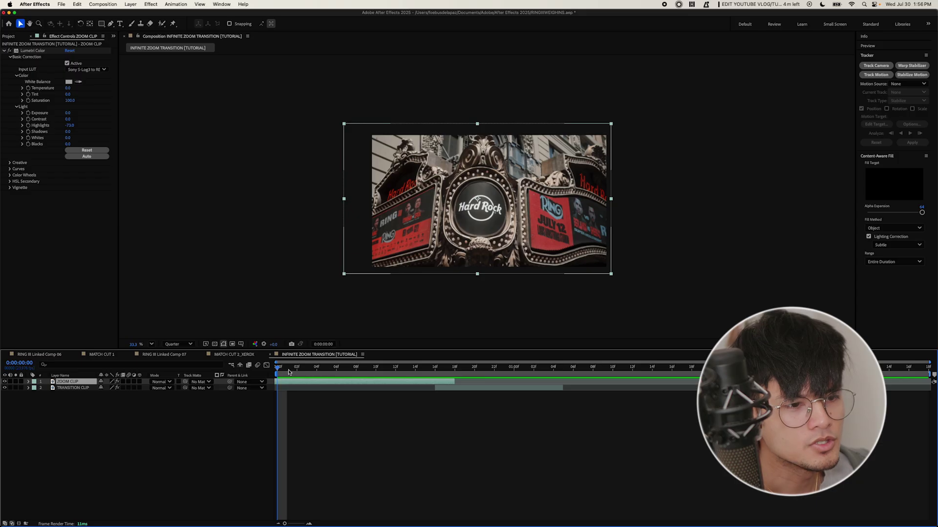
{"action": "left_click_drag", "start_coordinate": [282, 370], "coordinate": [386, 378]}
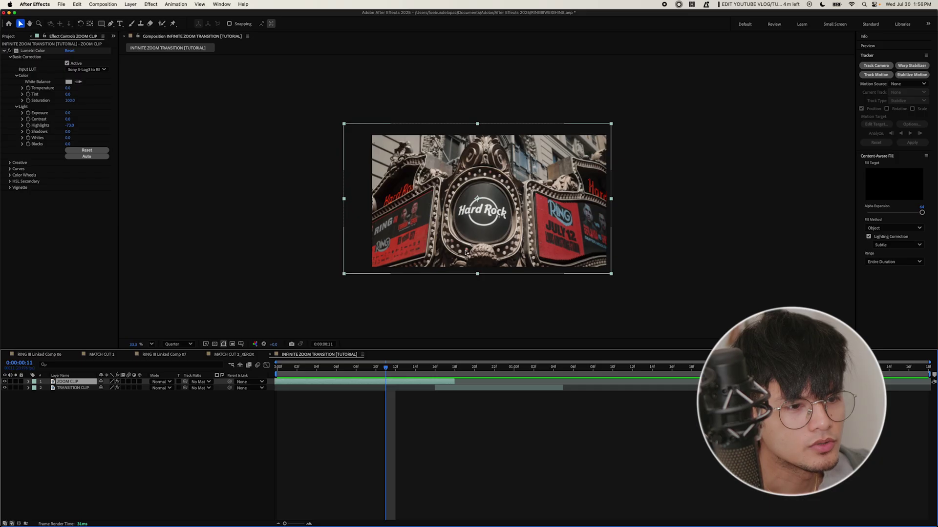
{"action": "left_click_drag", "start_coordinate": [387, 369], "coordinate": [480, 382]}
{"action": "left_click_drag", "start_coordinate": [473, 375], "coordinate": [494, 376]}
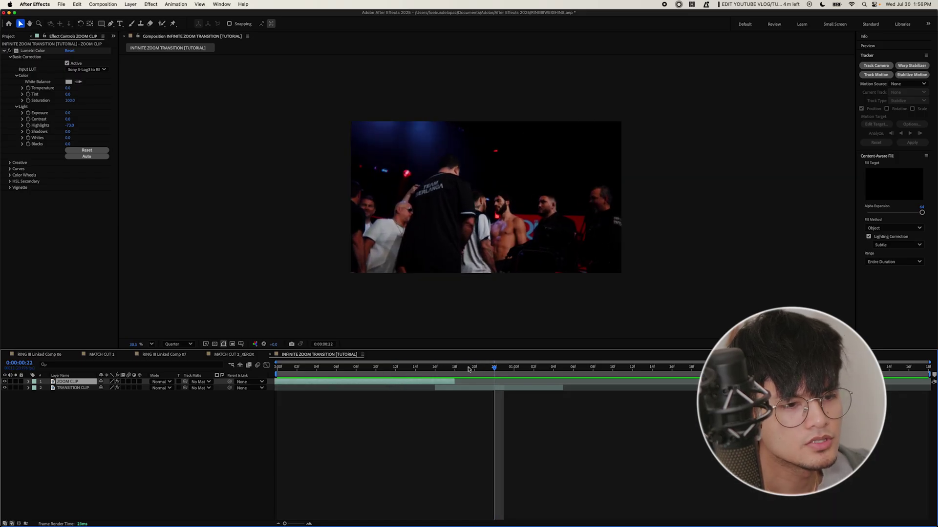
{"action": "left_click", "coordinate": [347, 399]}
{"action": "key", "text": "Home"}
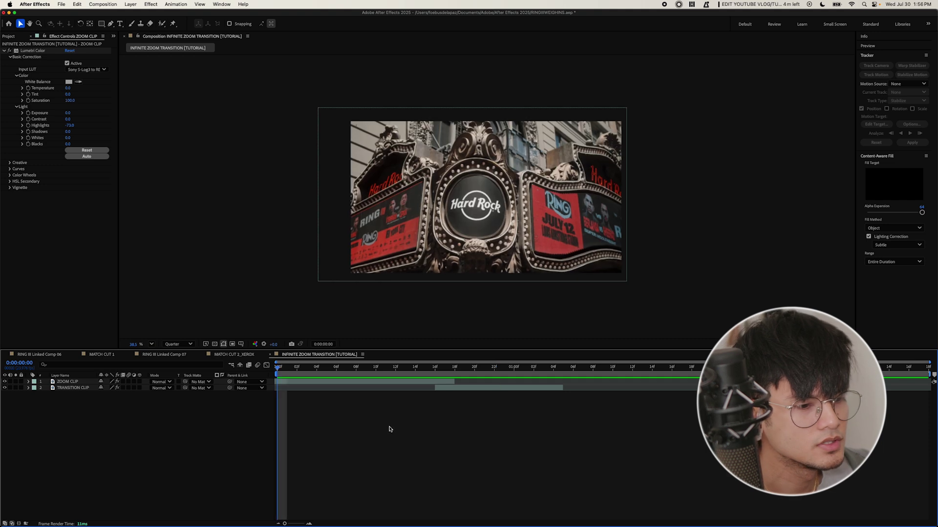
{"action": "key", "text": "space"}
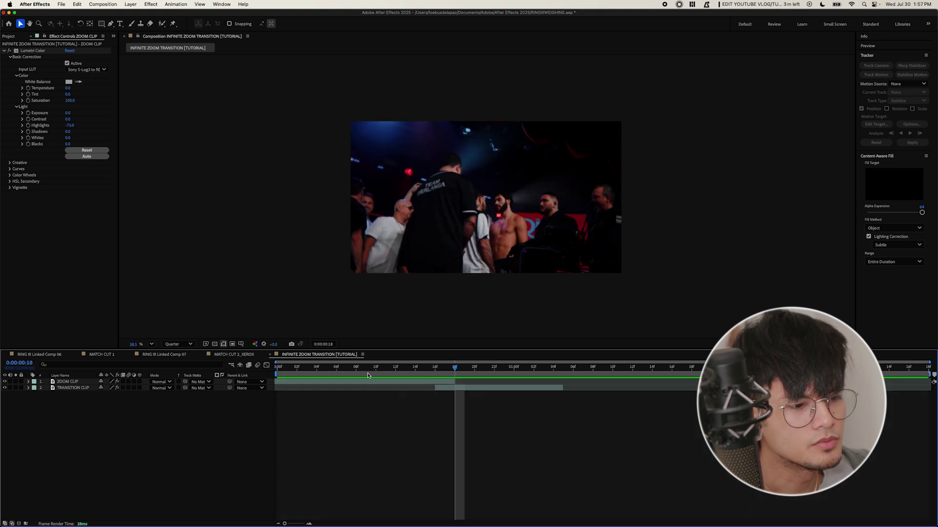
Split the ZOOM CLIP layer at frame 16, where the TRANSITION CLIP starts
{"action": "left_click_drag", "start_coordinate": [375, 371], "coordinate": [432, 378]}
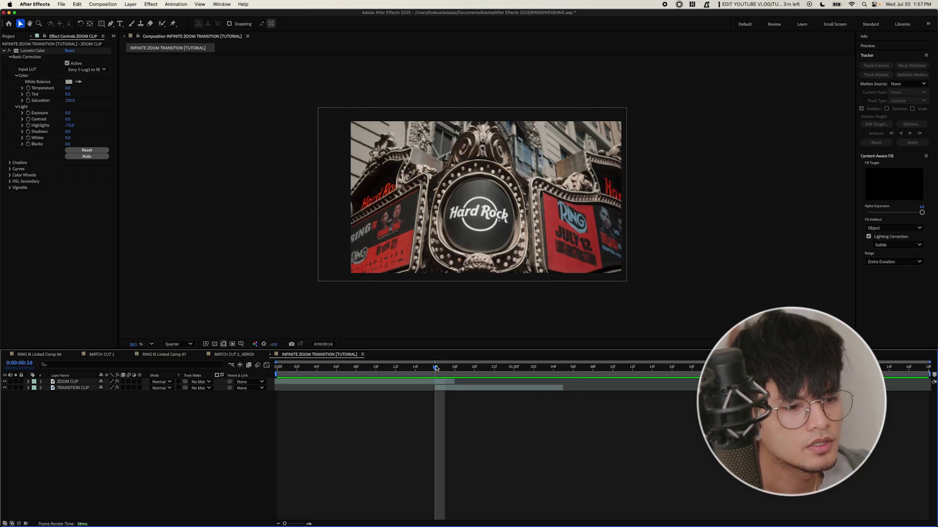
{"action": "mouse_move", "coordinate": [435, 369]}
{"action": "left_mouse_down"}
{"action": "mouse_move", "coordinate": [404, 370]}
{"action": "mouse_move", "coordinate": [432, 373]}
{"action": "left_mouse_up"}
{"action": "left_click", "coordinate": [443, 383]}
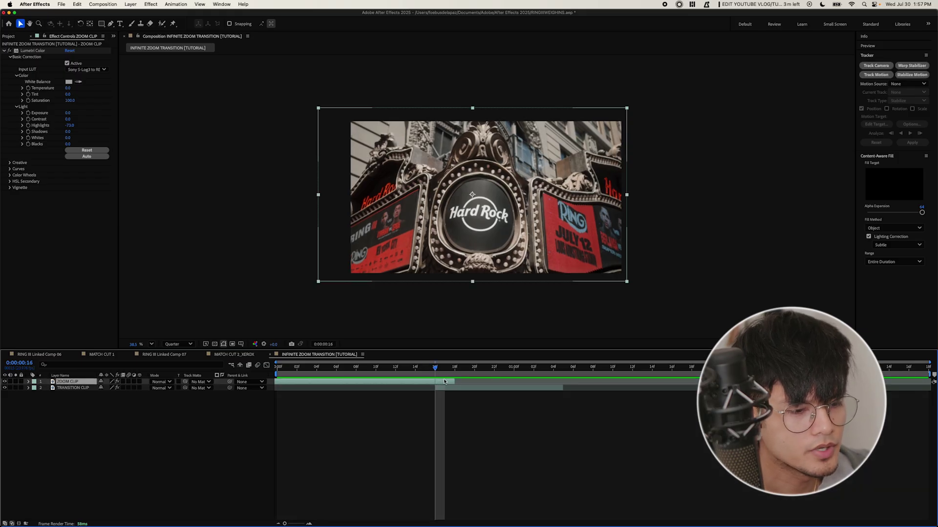
{"action": "key", "text": "super+shift+d"}
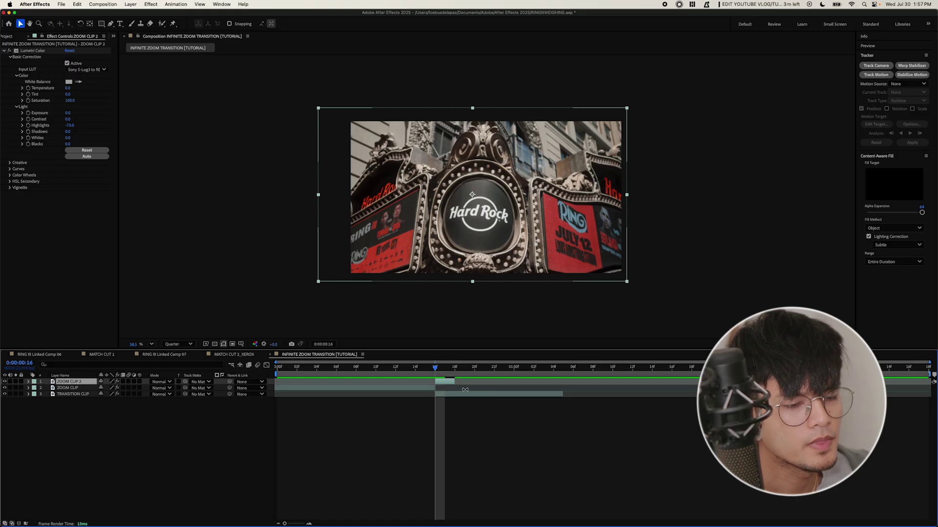
{"action": "mouse_move", "coordinate": [435, 372]}
{"action": "left_mouse_down"}
{"action": "mouse_move", "coordinate": [454, 371]}
{"action": "mouse_move", "coordinate": [435, 372]}
{"action": "left_mouse_up"}
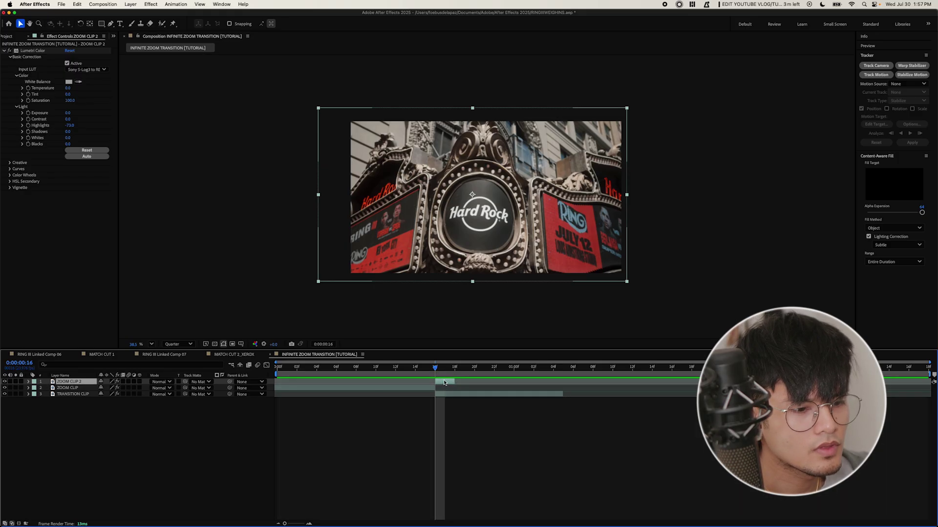
Apply Freeze Frame to the ZOOM CLIP 2 segment and extend its end to match the TRANSITION CLIP's end
{"action": "right_click", "coordinate": [444, 383]}
{"action": "mouse_move", "coordinate": [466, 342]}
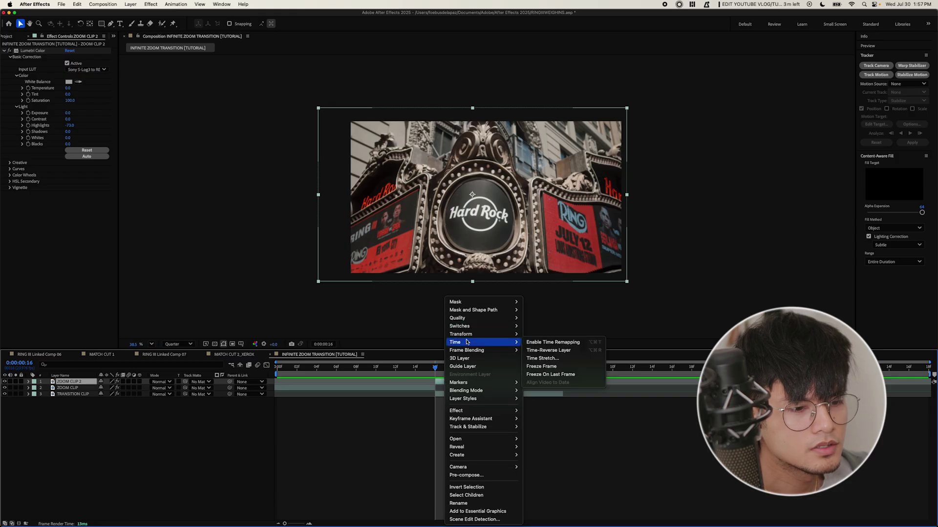
{"action": "left_click", "coordinate": [543, 368]}
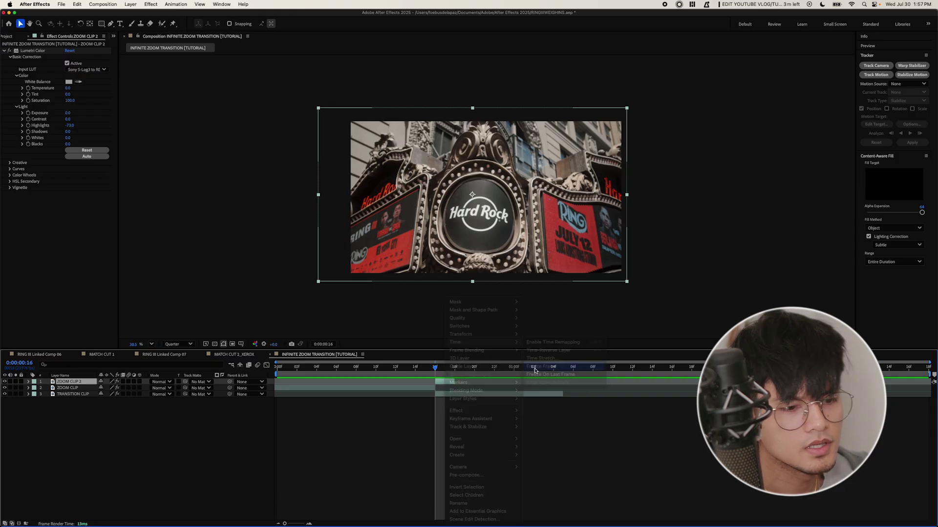
{"action": "left_click_drag", "start_coordinate": [459, 382], "coordinate": [565, 382]}
Scrub and play back the change from the moving ZOOM CLIP to the frozen segment
{"action": "left_click_drag", "start_coordinate": [511, 369], "coordinate": [435, 377]}
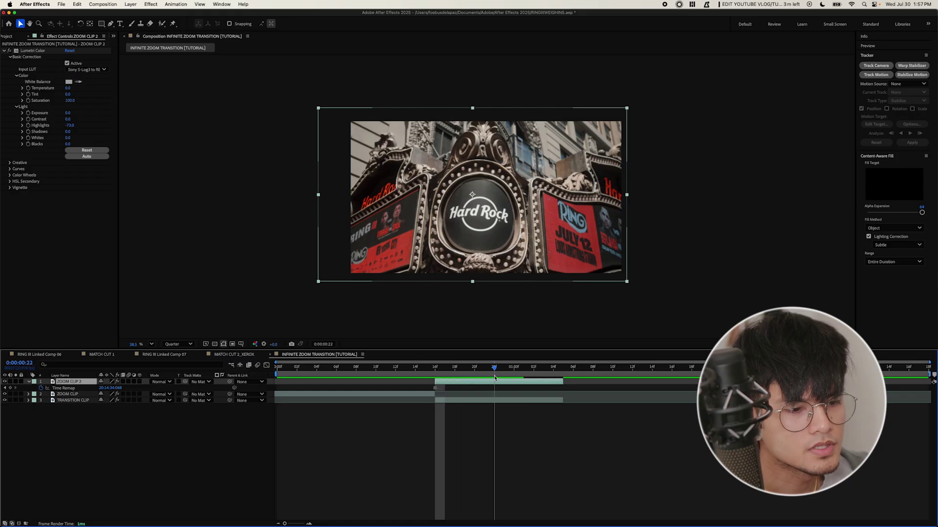
{"action": "left_click_drag", "start_coordinate": [435, 377], "coordinate": [422, 379]}
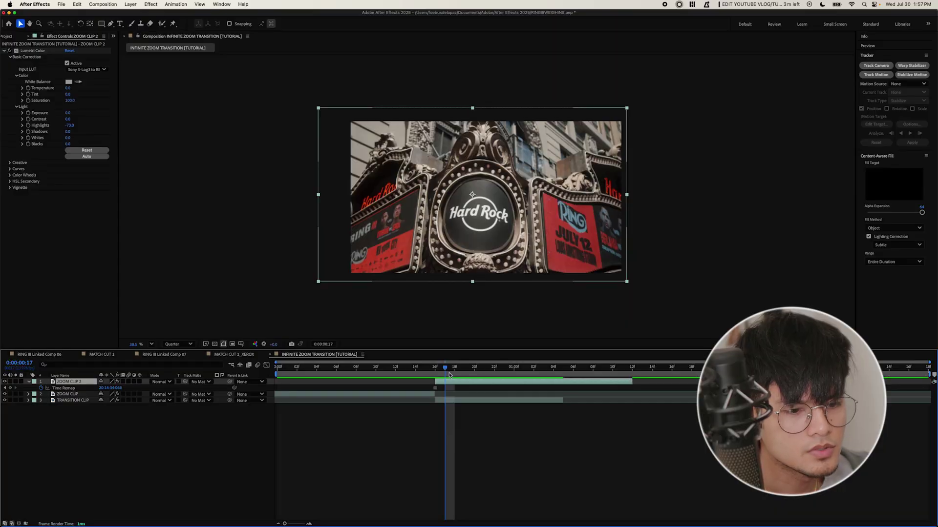
{"action": "left_click_drag", "start_coordinate": [449, 375], "coordinate": [322, 376]}
{"action": "key", "text": "space"}
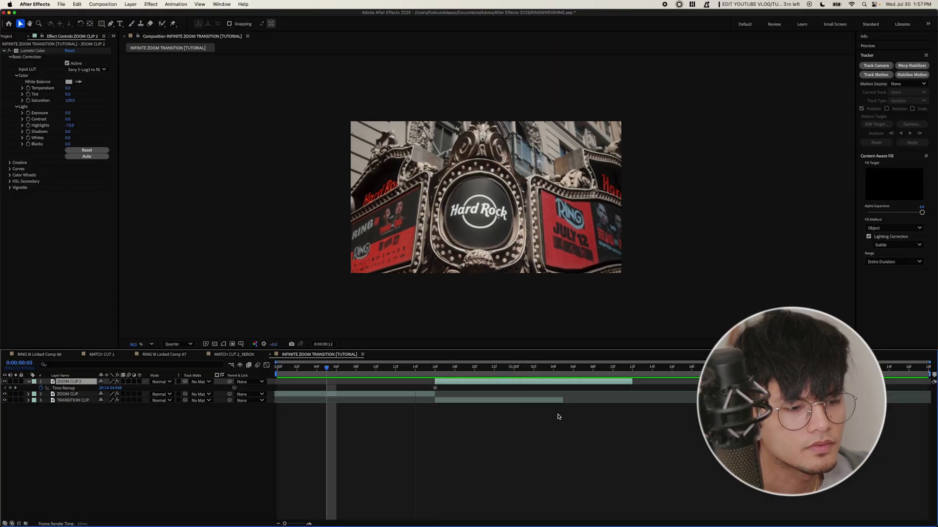
{"action": "key", "text": "space"}
{"action": "left_click_drag", "start_coordinate": [434, 369], "coordinate": [405, 370]}
{"action": "key", "text": "space"}
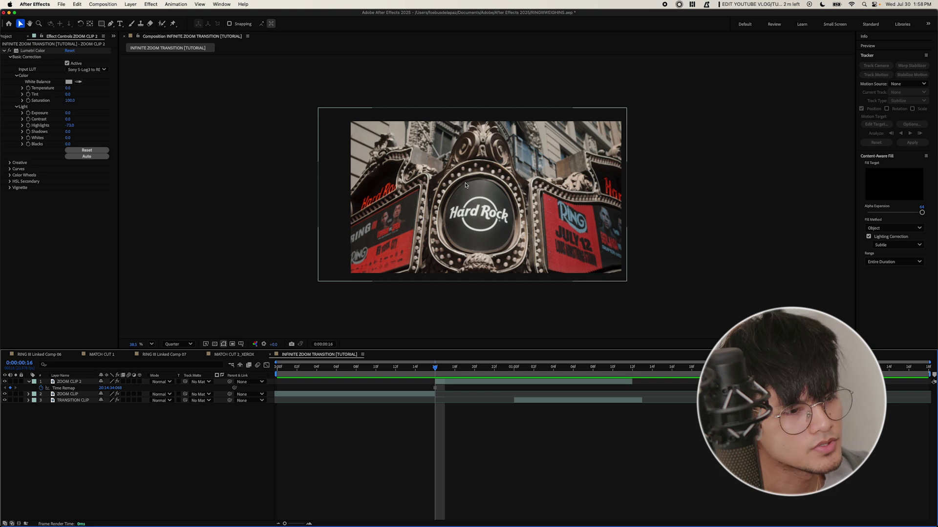
Draw a Pen tool mask on ZOOM CLIP 2 around the edge of the round black Hard Rock sign
{"action": "left_click", "coordinate": [470, 381]}
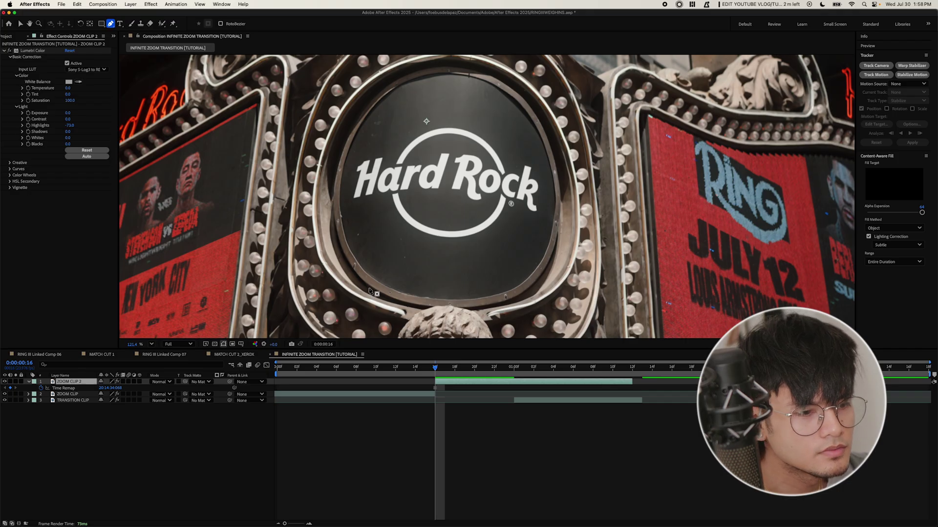
{"action": "left_click", "coordinate": [378, 294]}
{"action": "left_click", "coordinate": [362, 281]}
{"action": "left_click", "coordinate": [351, 265]}
{"action": "left_click", "coordinate": [340, 244]}
{"action": "left_click", "coordinate": [334, 215]}
{"action": "left_click", "coordinate": [334, 177]}
{"action": "left_click", "coordinate": [343, 149]}
{"action": "left_click", "coordinate": [359, 116]}
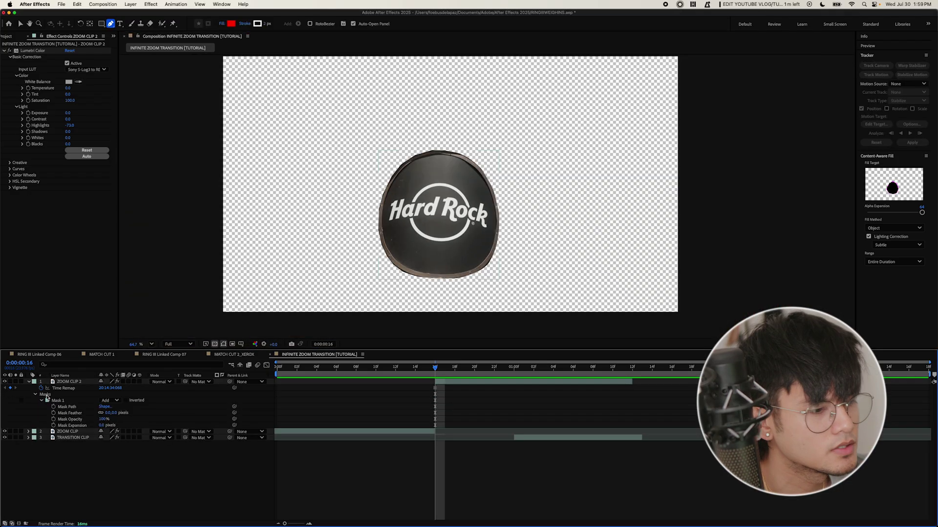
Set Mask 1 on ZOOM CLIP 2 to Subtract and soften its edge with a few pixels of feather
{"action": "left_click", "coordinate": [109, 400]}
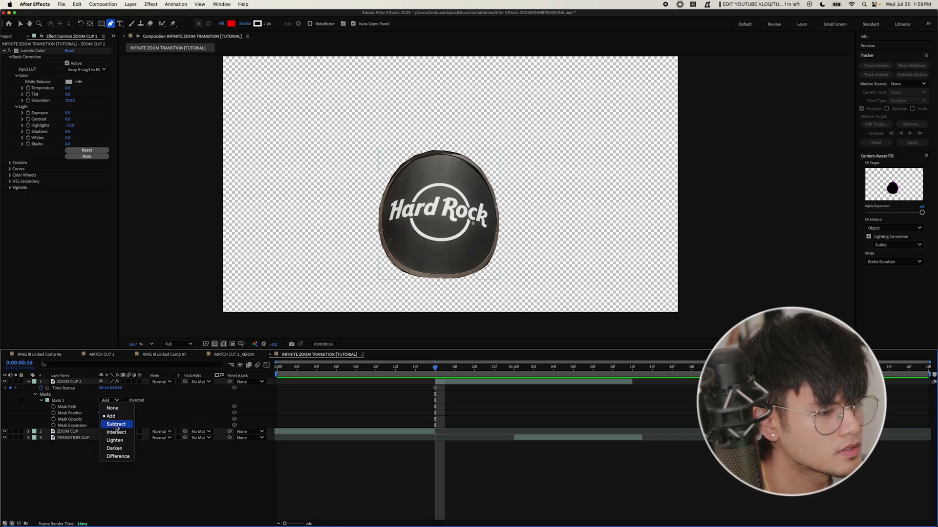
{"action": "left_click", "coordinate": [117, 424]}
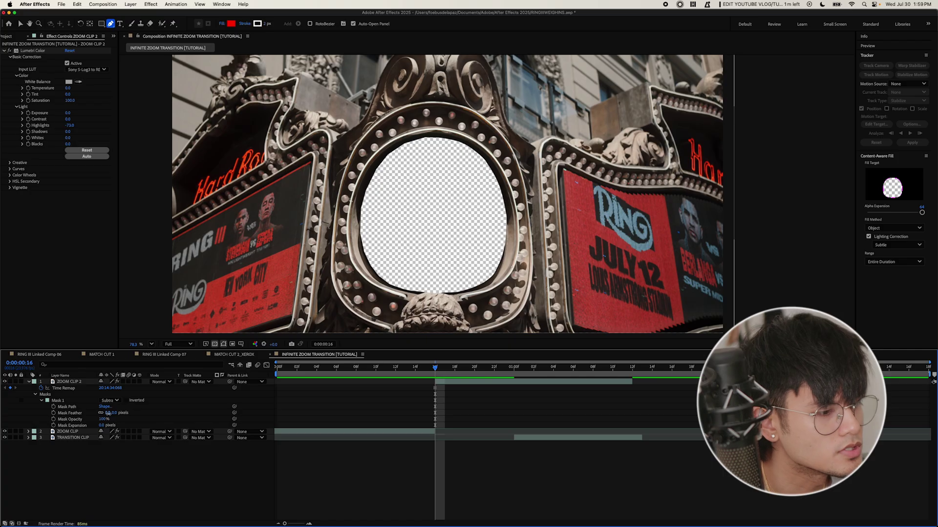
{"action": "left_click_drag", "start_coordinate": [108, 413], "coordinate": [115, 414]}
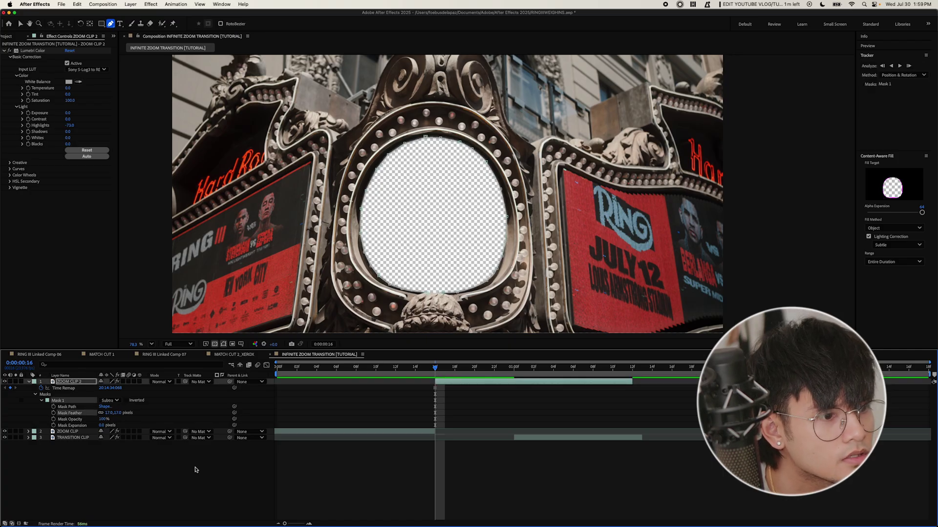
{"action": "left_click", "coordinate": [111, 413]}
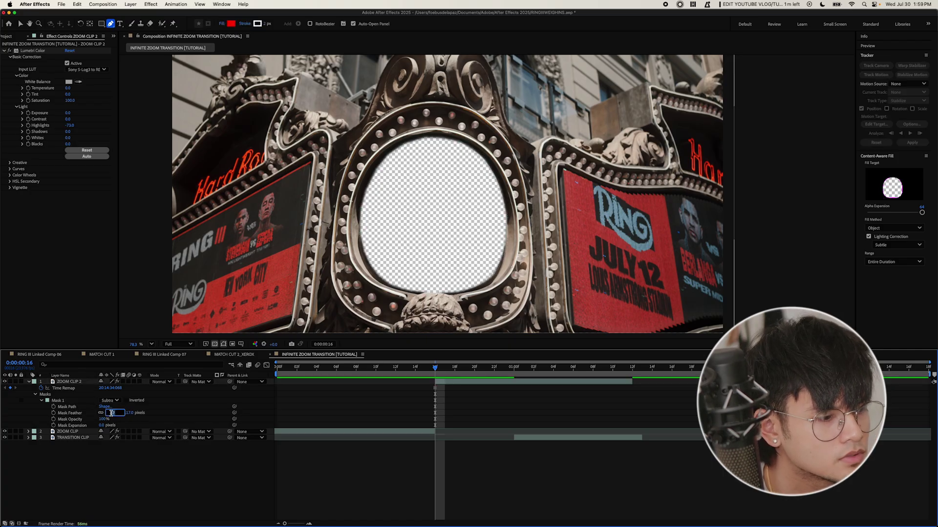
{"action": "type", "text": "5"}
{"action": "key", "text": "Return"}
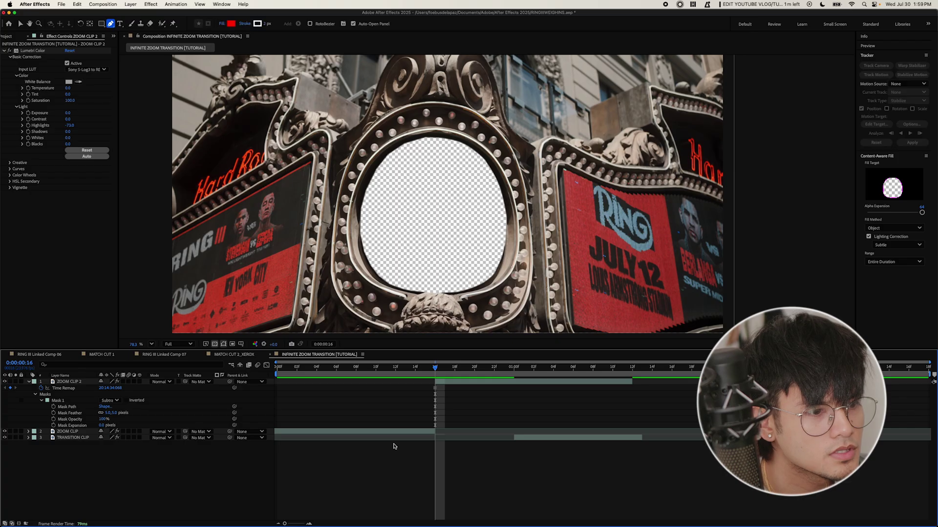
{"action": "left_click", "coordinate": [109, 413]}
{"action": "key", "text": "Return"}
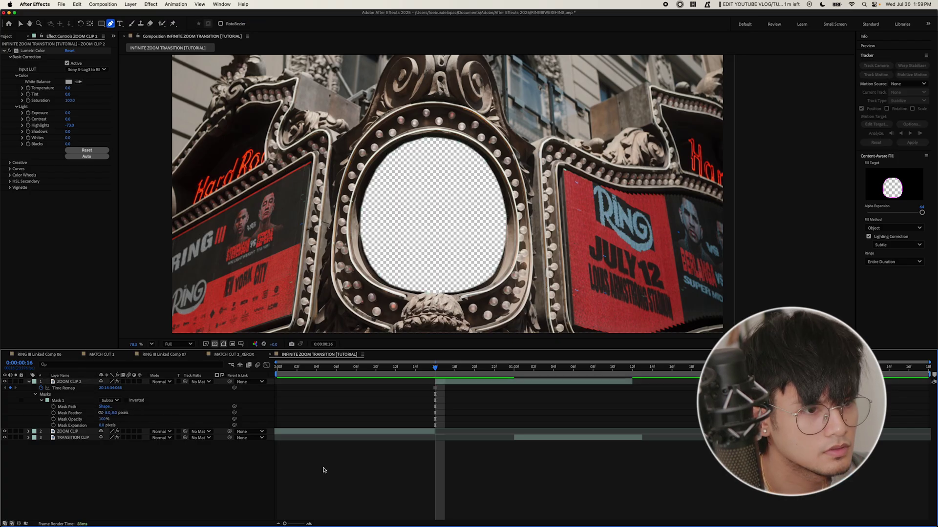
{"action": "left_click_drag", "start_coordinate": [434, 368], "coordinate": [436, 399]}
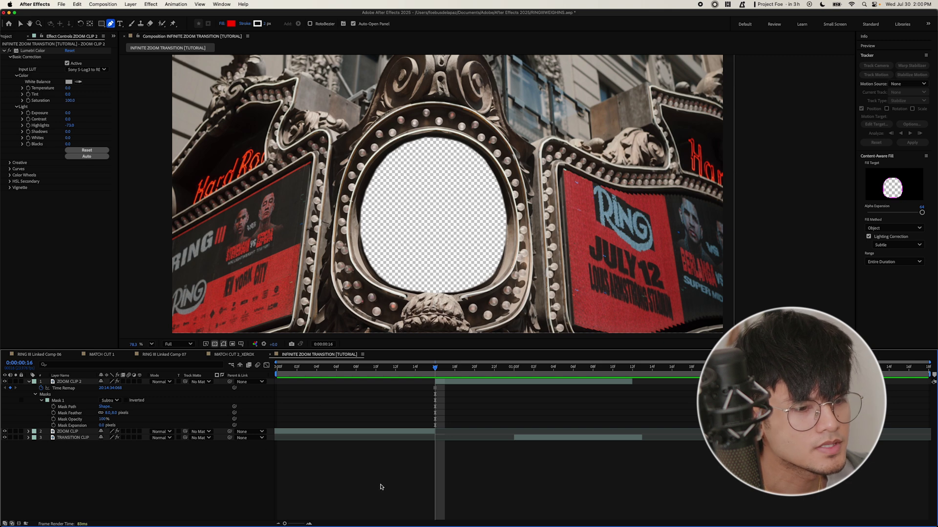
Duplicate the ZOOM CLIP 2 layer and set the duplicate's Mask 1 mode to Add
{"action": "left_click", "coordinate": [74, 383]}
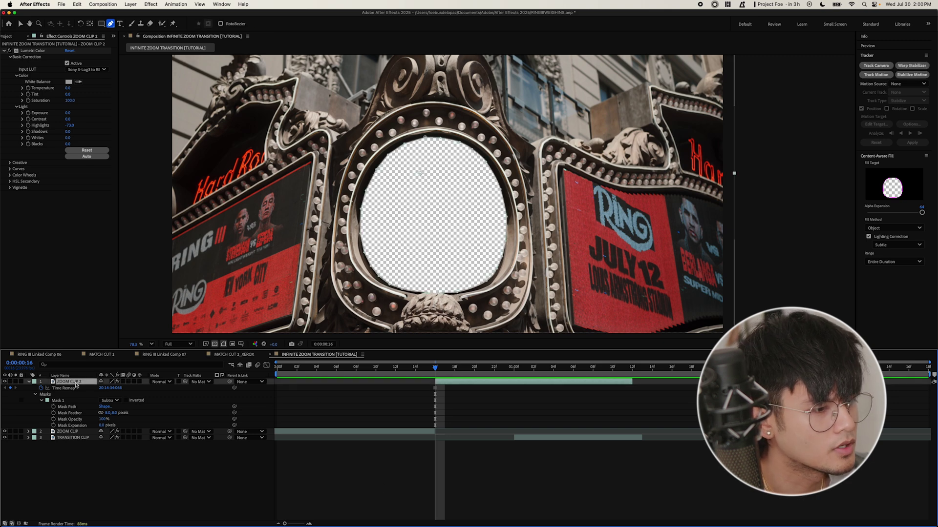
{"action": "key", "text": "super+d"}
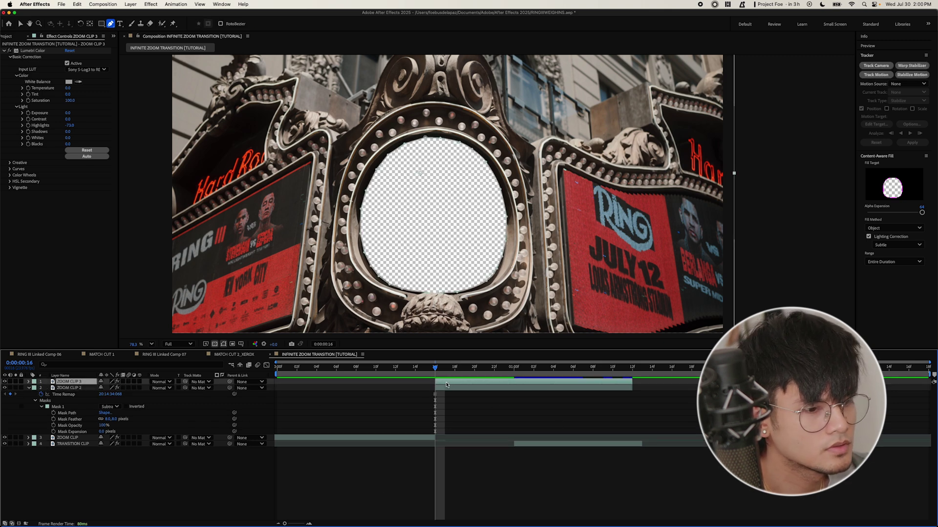
{"action": "left_click", "coordinate": [29, 382]}
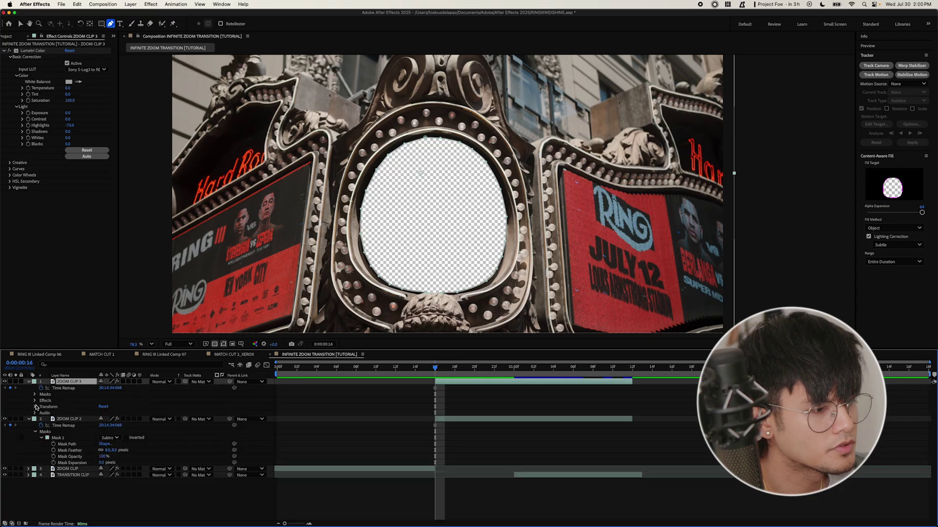
{"action": "left_click", "coordinate": [35, 395]}
{"action": "left_click", "coordinate": [110, 400]}
{"action": "left_click", "coordinate": [110, 408]}
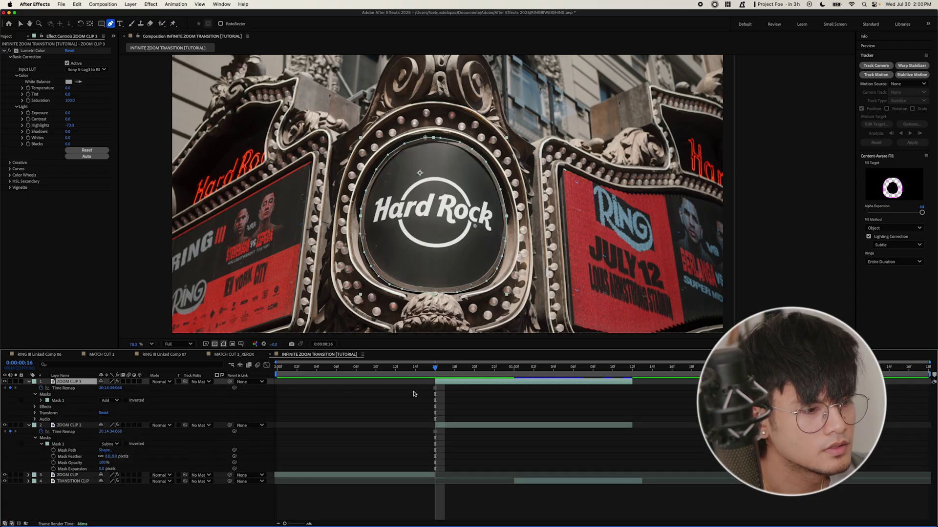
Rename the duplicated layer ZOOM CLIP COVER and hide it
{"action": "type", "text": "c"}
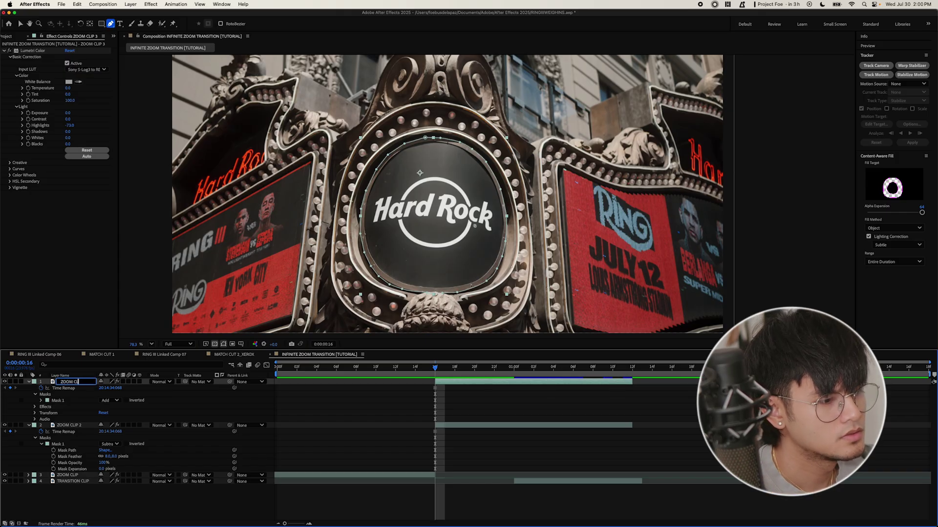
{"action": "type", "text": "OVER"}
{"action": "key", "text": "Return"}
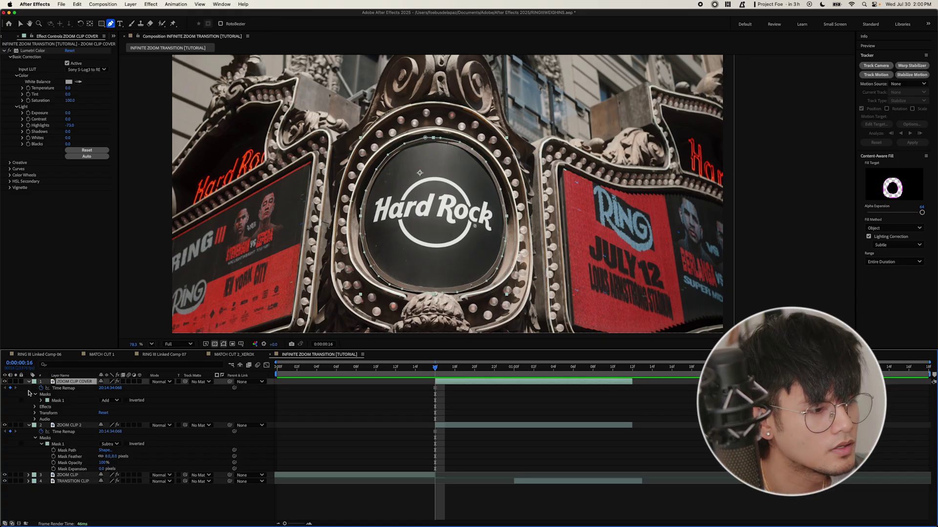
{"action": "left_click", "coordinate": [5, 381]}
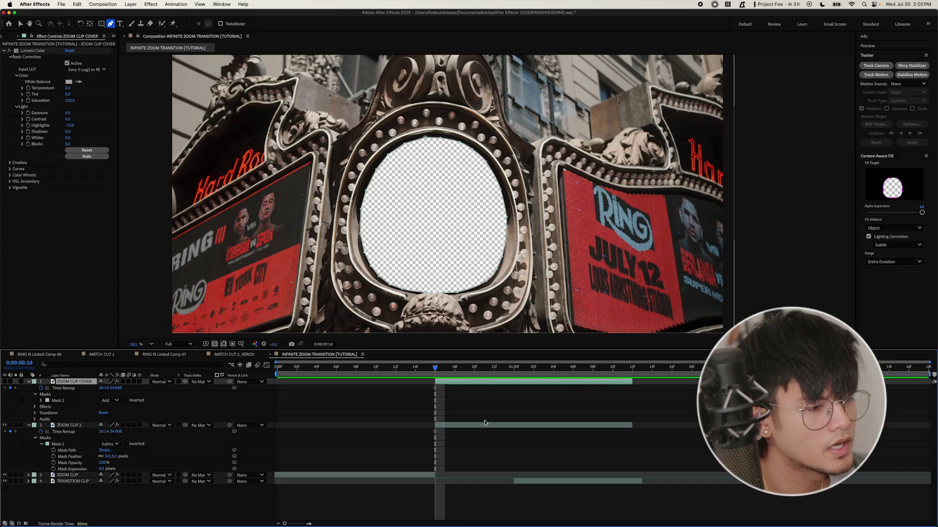
Set the label colour of ZOOM CLIP COVER to Orange and of ZOOM CLIP 2 to Blue
{"action": "double_click", "coordinate": [77, 382]}
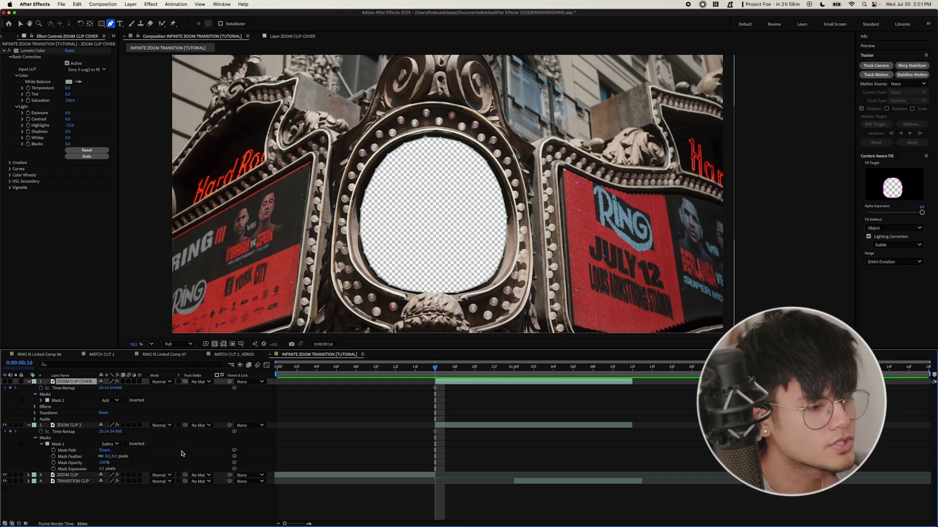
{"action": "left_click", "coordinate": [34, 381]}
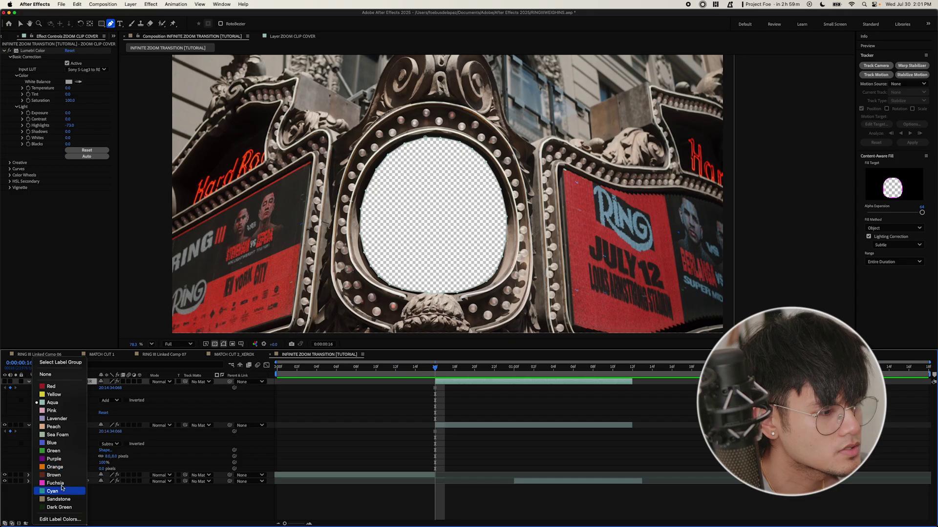
{"action": "left_click", "coordinate": [55, 467]}
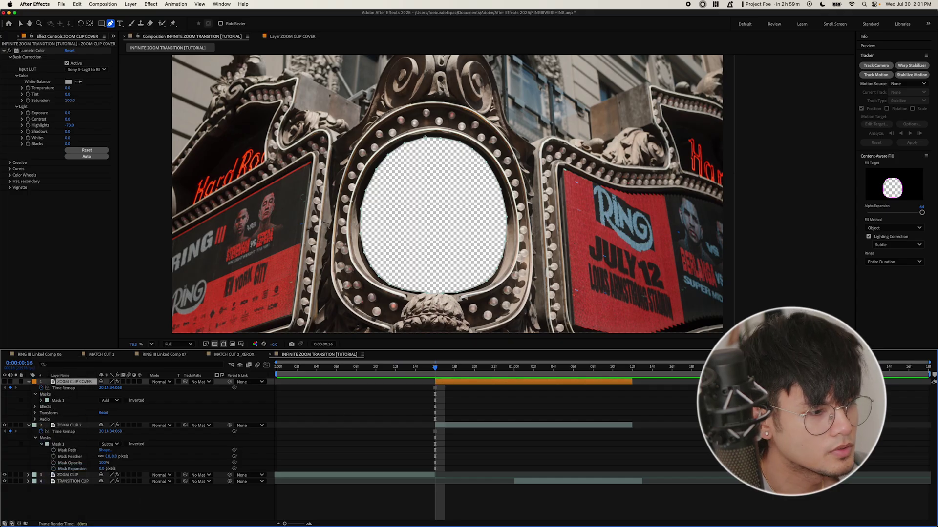
{"action": "left_click", "coordinate": [34, 425]}
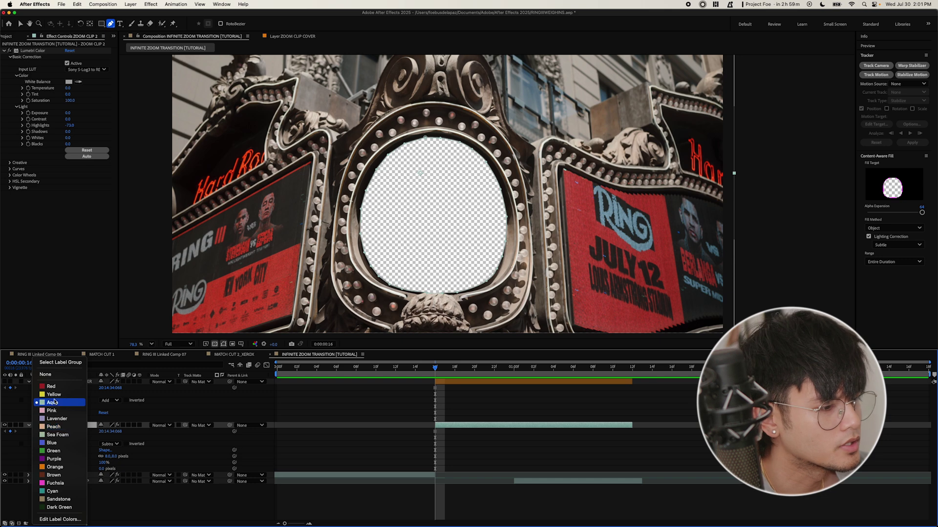
{"action": "left_click", "coordinate": [63, 443]}
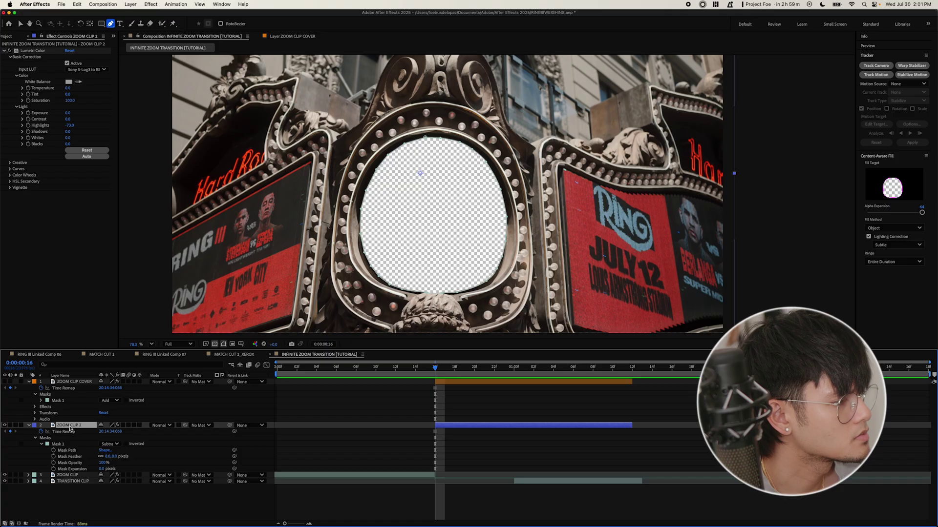
Duplicate the ZOOM CLIP 2 layer four times
{"action": "key", "text": "super+d"}
{"action": "key", "text": "super+d"}
{"action": "key", "text": "super+d"}
{"action": "key", "text": "super+d"}
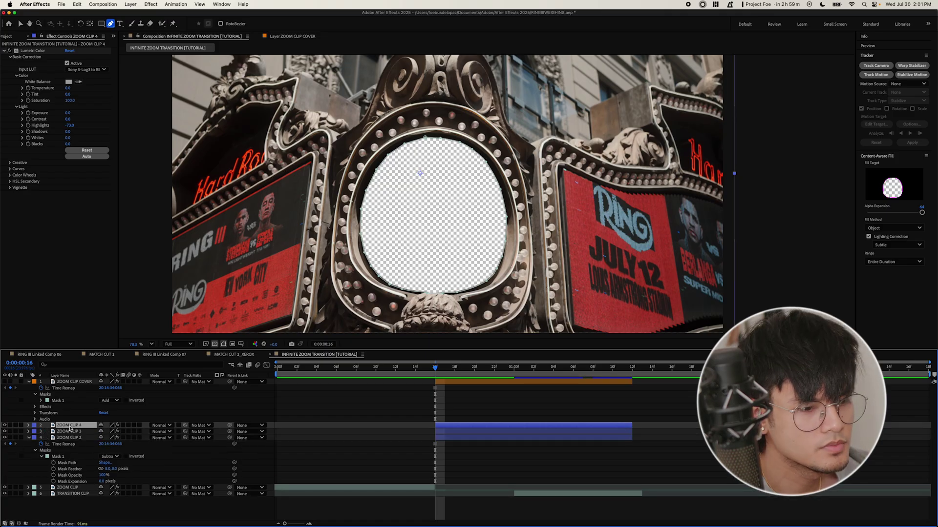
{"action": "left_click", "coordinate": [364, 485]}
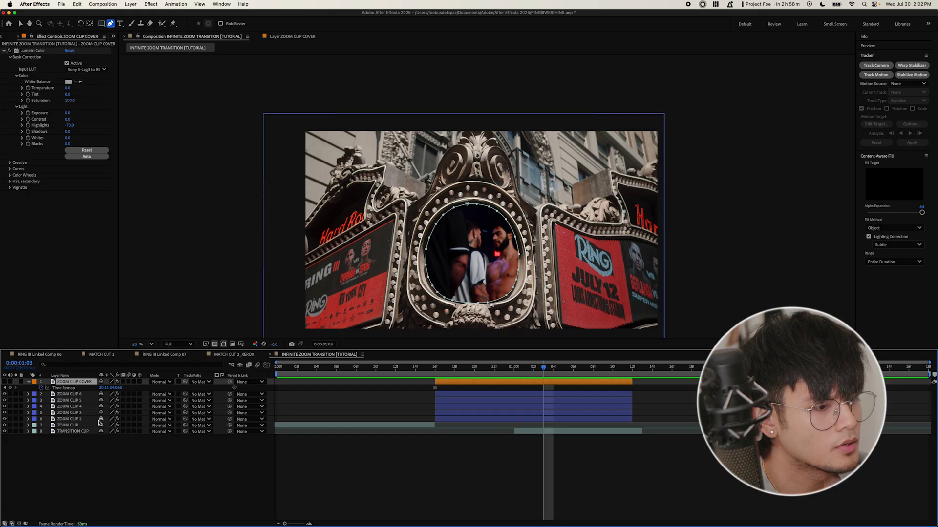
Make ZOOM CLIP COVER and all the zoom clip layers 3D, and show the composition in two views
{"action": "left_click", "coordinate": [82, 425], "text": "shift"}
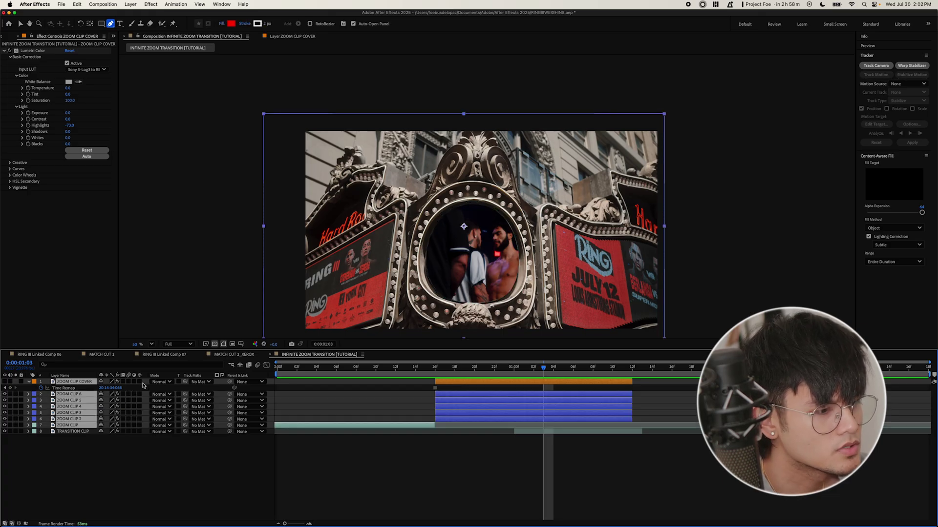
{"action": "left_click", "coordinate": [140, 381]}
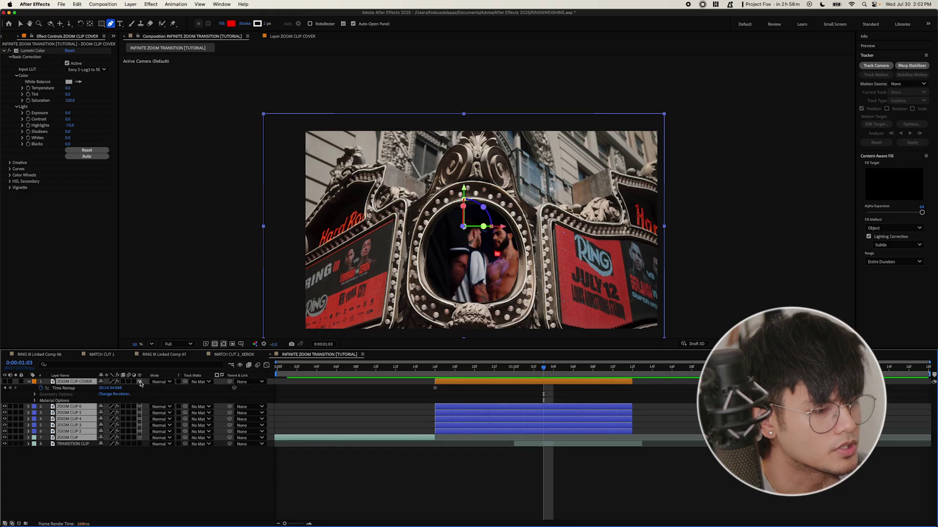
{"action": "left_click", "coordinate": [830, 343]}
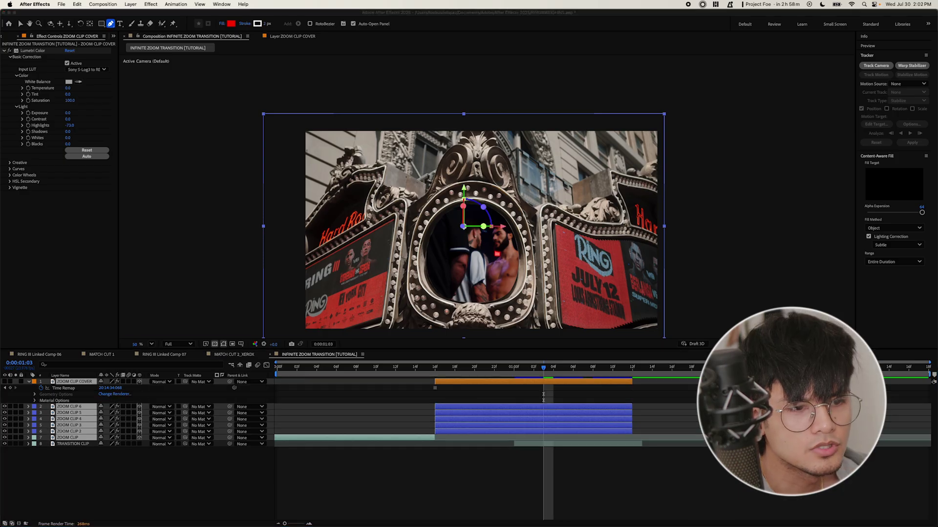
{"action": "left_click", "coordinate": [830, 352]}
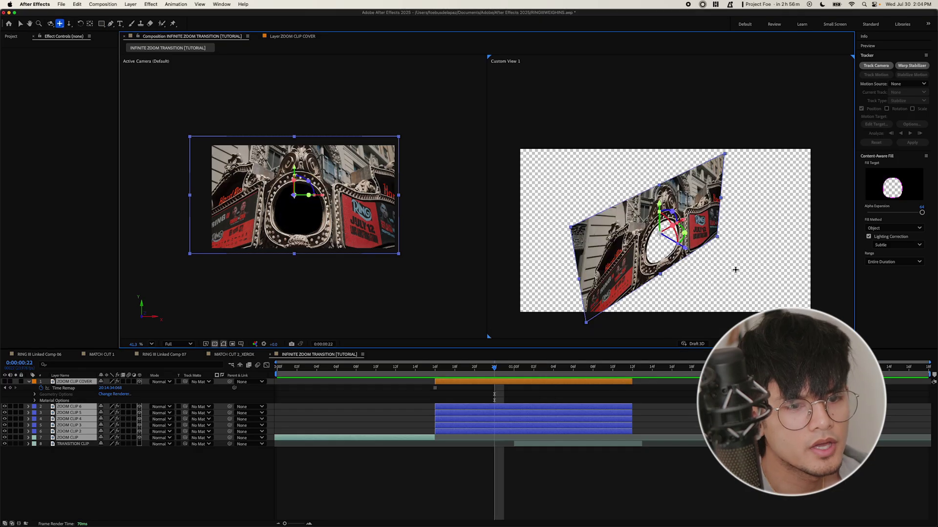
Push ZOOM CLIP 6 back in Z behind the front sign layer and centre its opening within the front one
{"action": "key", "text": "c"}
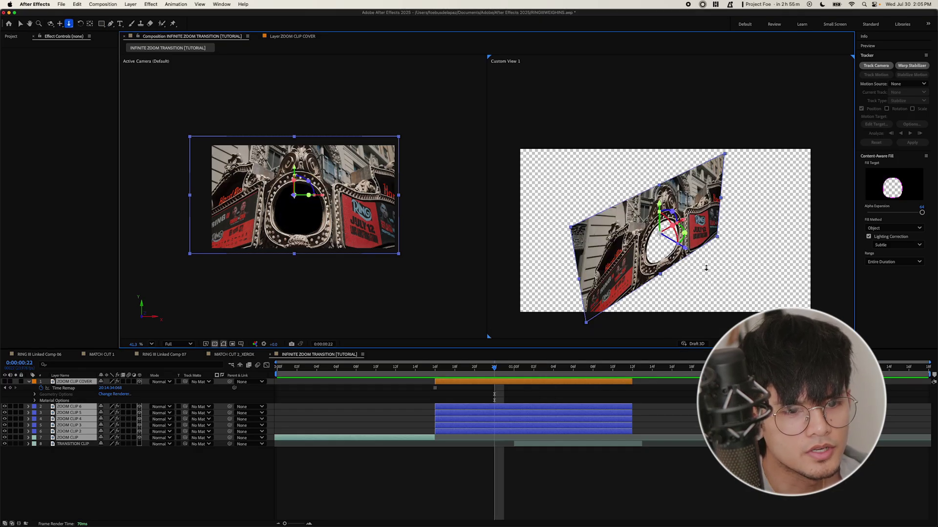
{"action": "left_click_drag", "start_coordinate": [708, 265], "coordinate": [704, 335]}
{"action": "key", "text": "c"}
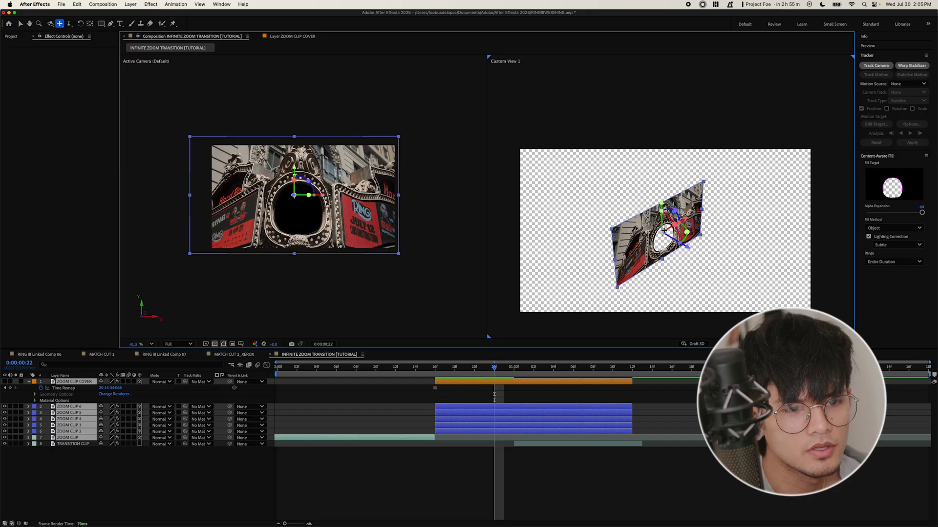
{"action": "left_click_drag", "start_coordinate": [664, 228], "coordinate": [771, 260]}
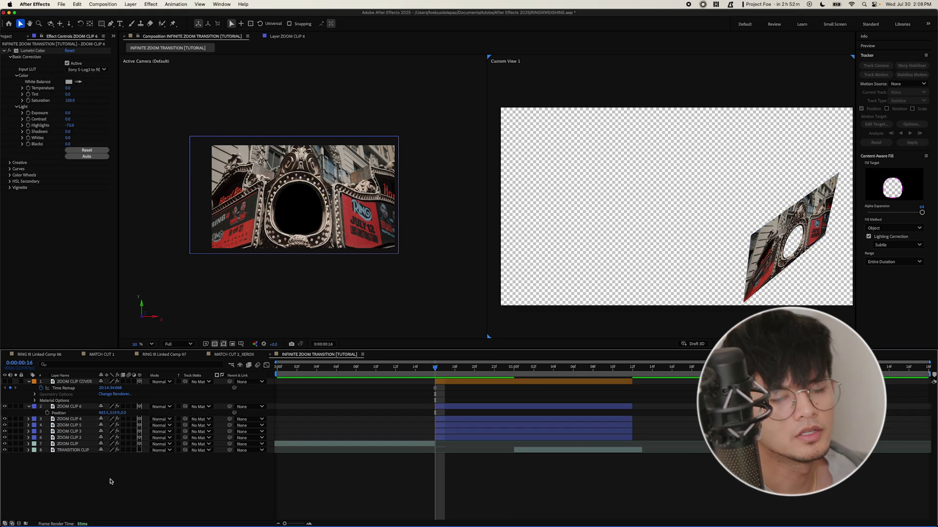
{"action": "left_click", "coordinate": [73, 407]}
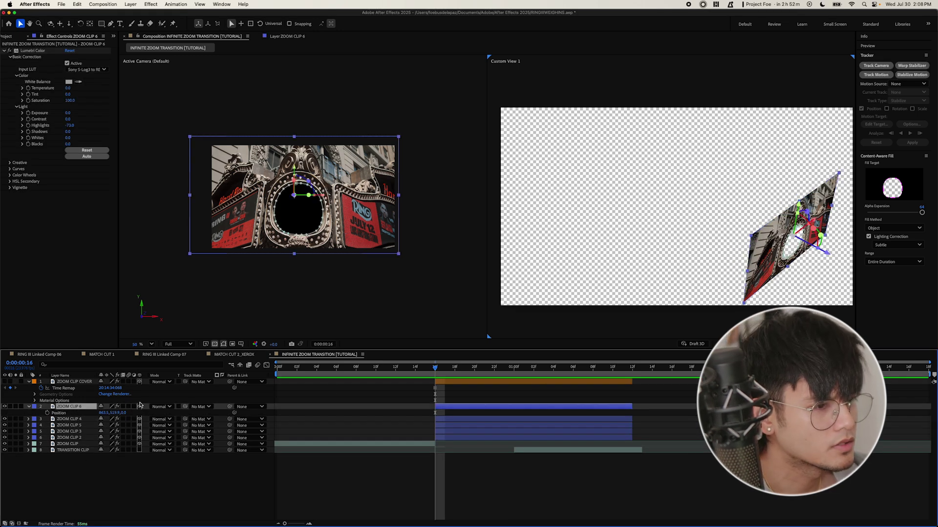
{"action": "left_click_drag", "start_coordinate": [830, 257], "coordinate": [735, 226]}
{"action": "left_click_drag", "start_coordinate": [299, 195], "coordinate": [300, 207]}
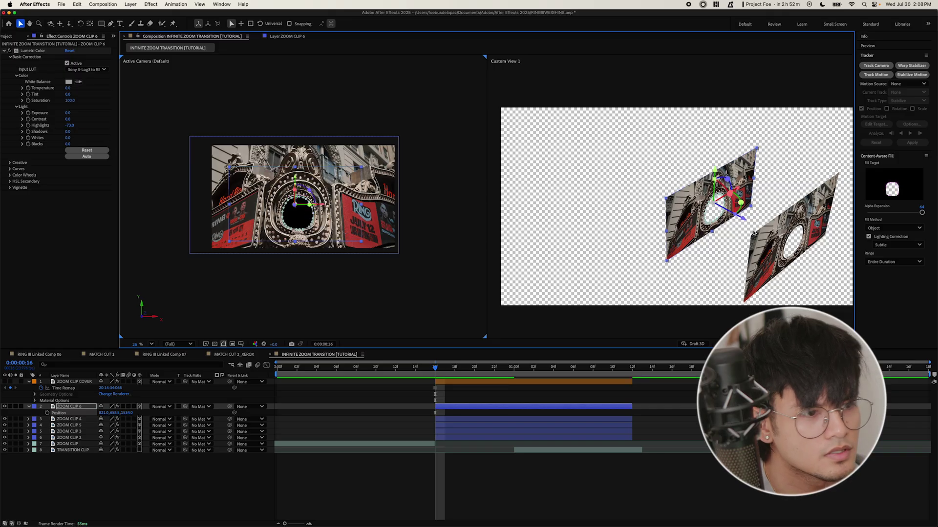
Push ZOOM CLIP 4 and ZOOM CLIP 5 progressively farther back in Z, aligning their openings with the layers in front
{"action": "left_click", "coordinate": [106, 420]}
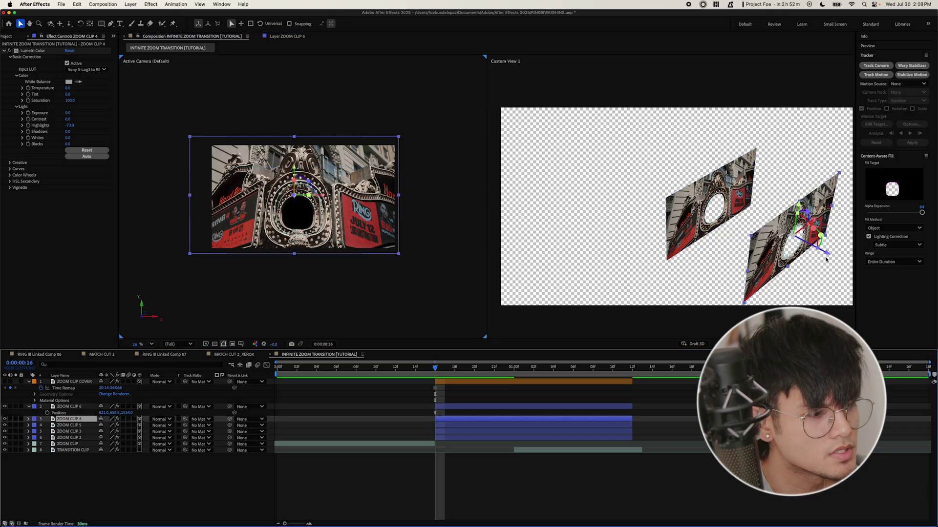
{"action": "left_click_drag", "start_coordinate": [826, 259], "coordinate": [654, 191]}
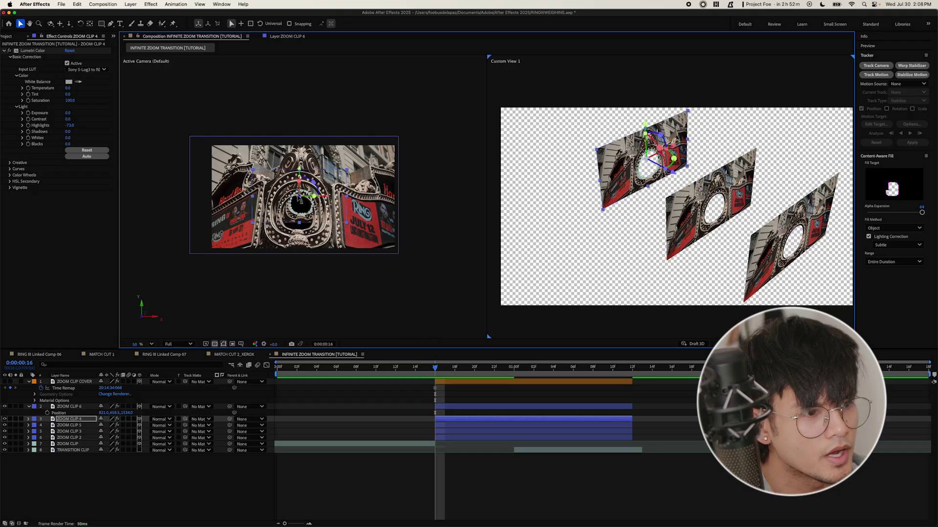
{"action": "mouse_move", "coordinate": [299, 199]}
{"action": "left_mouse_down"}
{"action": "mouse_move", "coordinate": [312, 205]}
{"action": "mouse_move", "coordinate": [297, 216]}
{"action": "mouse_move", "coordinate": [297, 209]}
{"action": "left_mouse_up"}
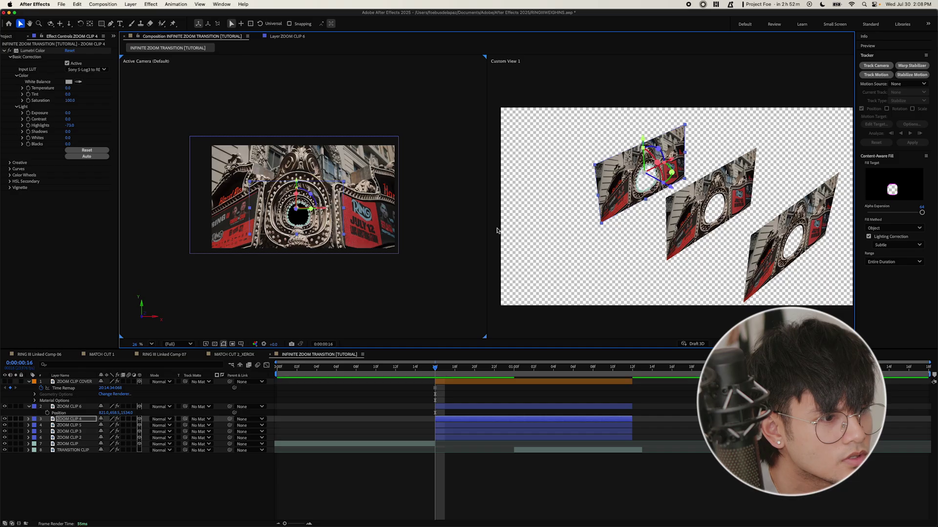
{"action": "left_click", "coordinate": [69, 425]}
{"action": "left_click_drag", "start_coordinate": [822, 251], "coordinate": [621, 146]}
{"action": "left_click_drag", "start_coordinate": [304, 192], "coordinate": [303, 206]}
Push ZOOM CLIP 3 back in Z to become the farthest sign layer in the row
{"action": "left_click", "coordinate": [69, 432]}
{"action": "left_click_drag", "start_coordinate": [822, 251], "coordinate": [571, 120]}
{"action": "left_click_drag", "start_coordinate": [798, 184], "coordinate": [806, 201]}
{"action": "key", "text": "c"}
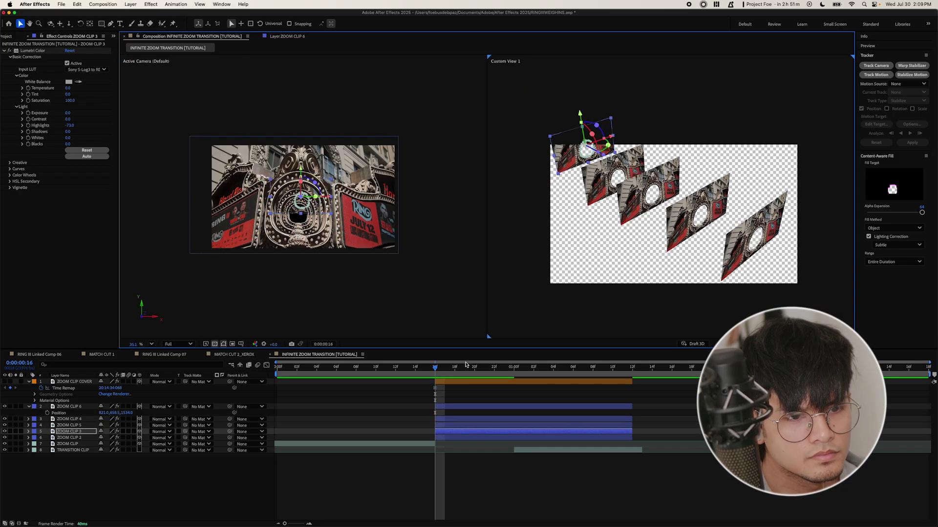
Lower ZOOM CLIP 3 so its opening lines up with the tunnel of signs, and save the project
{"action": "key", "text": "ctrl+Down"}
{"action": "scroll", "coordinate": [782, 220], "scroll_direction": "down", "scroll_amount": 2}
{"action": "left_click_drag", "start_coordinate": [741, 209], "coordinate": [732, 196]}
{"action": "left_click", "coordinate": [68, 432]}
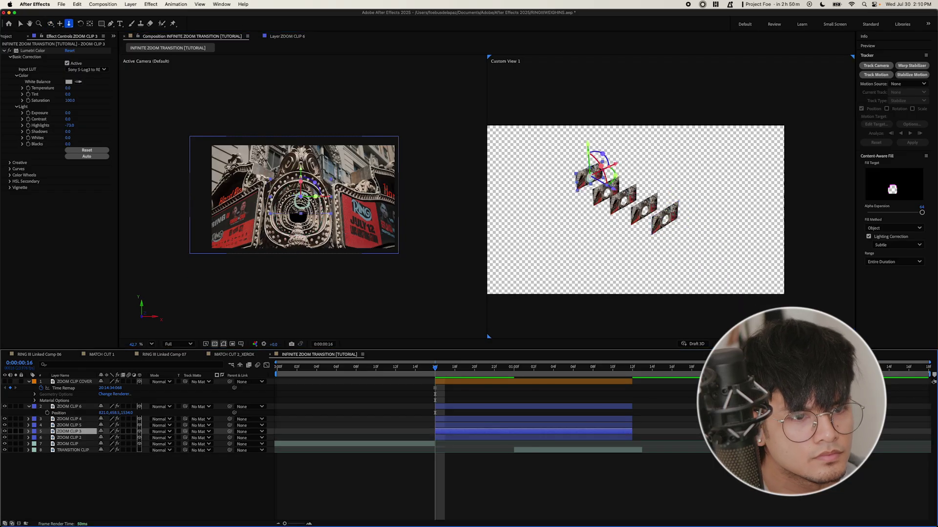
{"action": "key", "text": "v"}
{"action": "left_click_drag", "start_coordinate": [668, 232], "coordinate": [638, 224]}
{"action": "left_click", "coordinate": [653, 215]}
{"action": "key", "text": "c"}
{"action": "key", "text": "super+s"}
{"action": "left_click", "coordinate": [69, 432]}
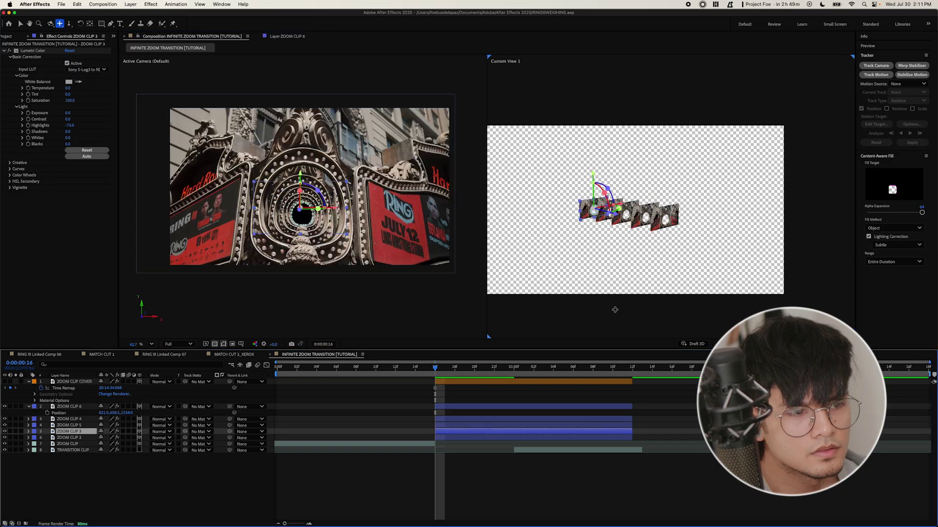
{"action": "left_click", "coordinate": [615, 309]}
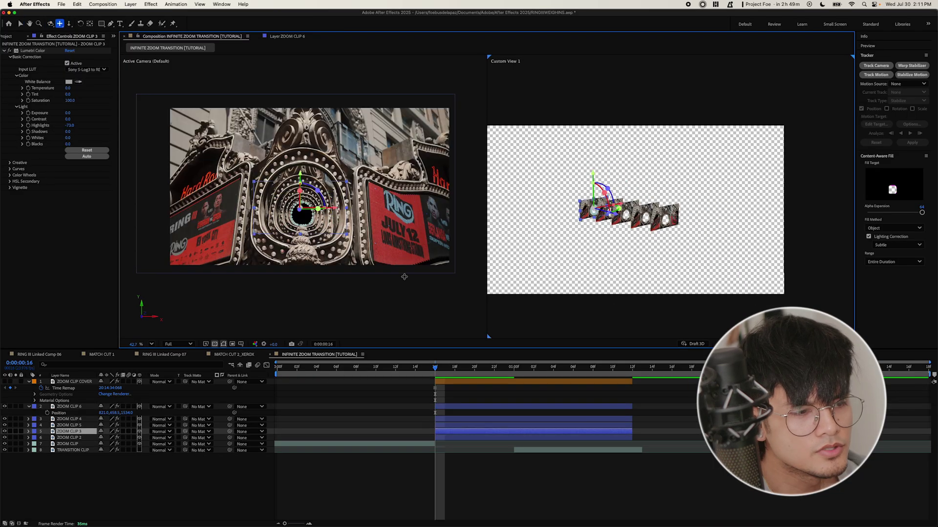
{"action": "scroll", "coordinate": [348, 258], "scroll_direction": "down", "scroll_amount": 1}
{"action": "scroll", "coordinate": [347, 258], "scroll_direction": "up", "scroll_amount": 2}
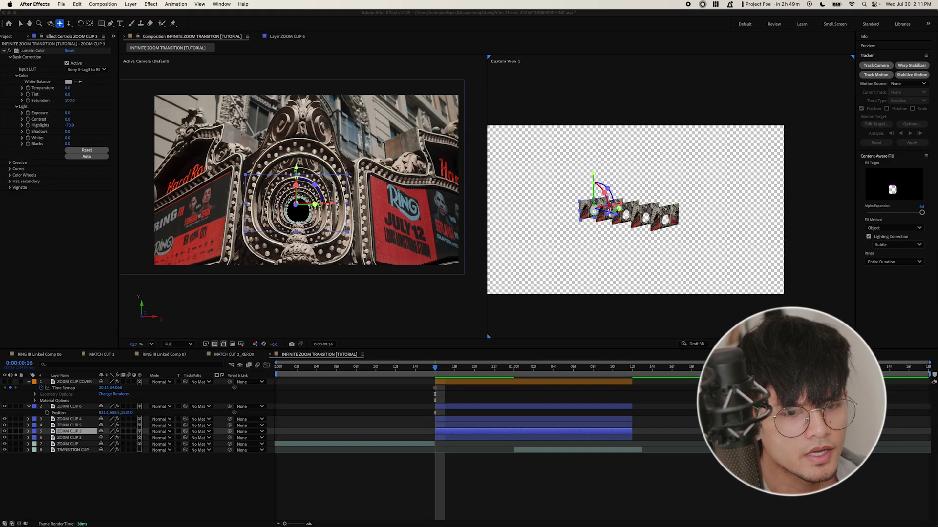
Return to a single view and shift TRANSITION CLIP to start at 0:00:00:16, extending its end past the zoom clips
{"action": "left_click", "coordinate": [818, 335]}
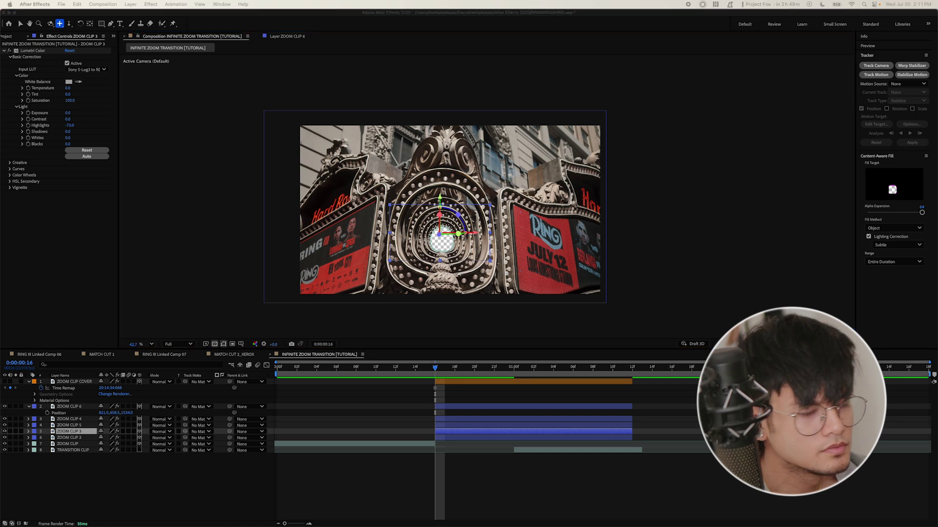
{"action": "left_click_drag", "start_coordinate": [516, 450], "coordinate": [435, 450]}
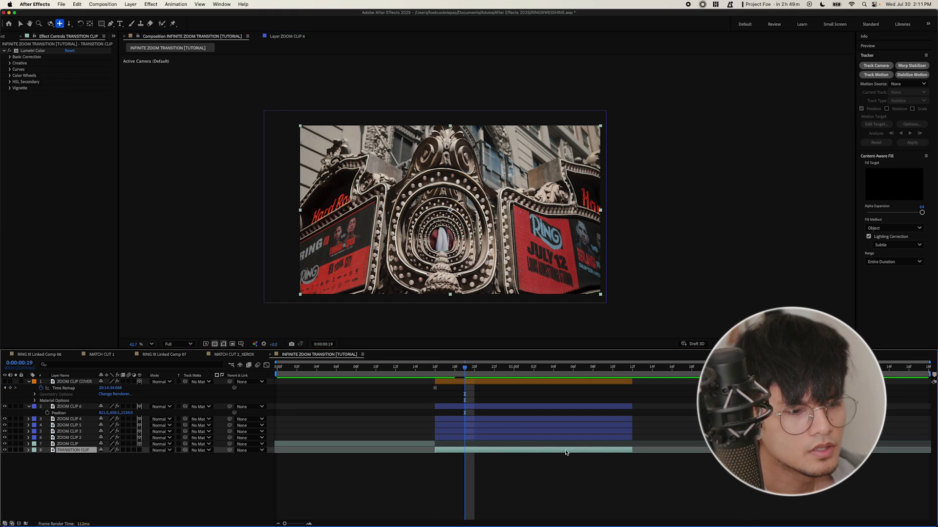
{"action": "left_click_drag", "start_coordinate": [633, 451], "coordinate": [728, 450]}
Split TRANSITION CLIP at 0:00:01:12, where the zoom clip layers end
{"action": "mouse_move", "coordinate": [637, 370]}
{"action": "left_mouse_down"}
{"action": "mouse_move", "coordinate": [664, 375]}
{"action": "mouse_move", "coordinate": [637, 380]}
{"action": "left_mouse_up"}
{"action": "key", "text": "v"}
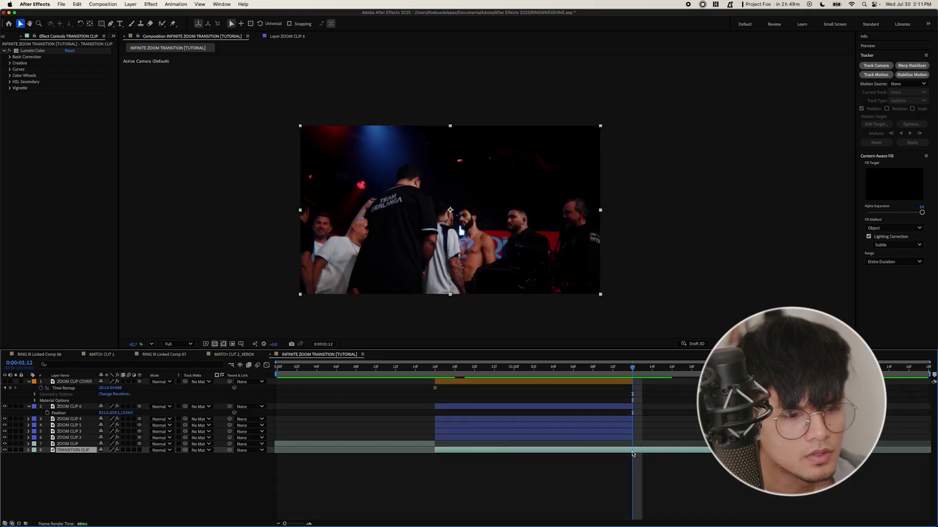
{"action": "key", "text": "super+shift+d"}
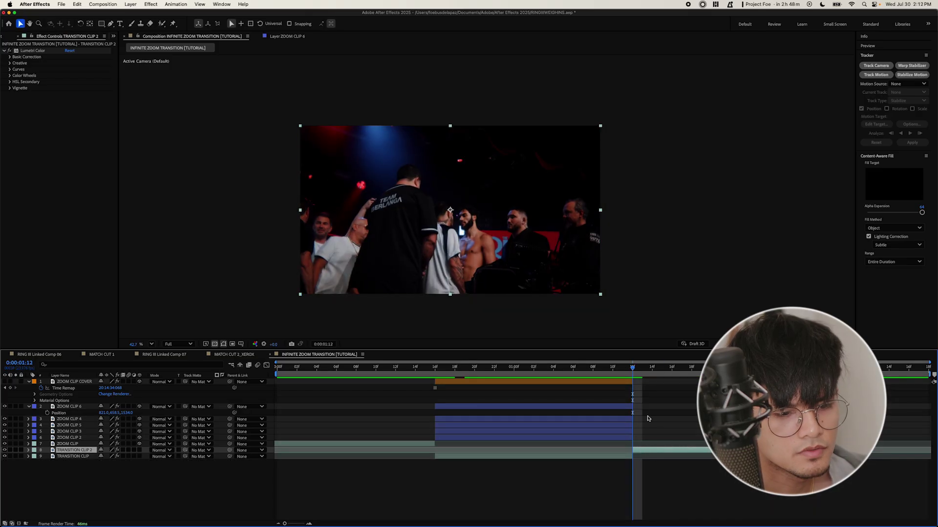
{"action": "key", "text": "Page_Up"}
{"action": "key", "text": "Page_Up"}
{"action": "key", "text": "Page_Up"}
{"action": "key", "text": "Page_Down"}
{"action": "key", "text": "Page_Down"}
{"action": "key", "text": "Page_Down"}
{"action": "key", "text": "Page_Down"}
{"action": "key", "text": "Page_Up"}
Make the first TRANSITION CLIP segment a 3D layer and show the composition in two views again
{"action": "left_click", "coordinate": [559, 457]}
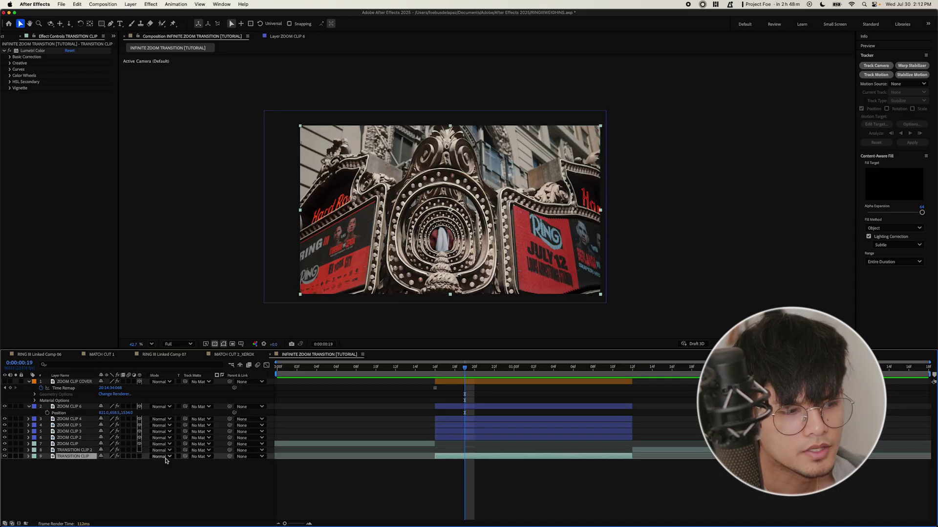
{"action": "left_click", "coordinate": [140, 457]}
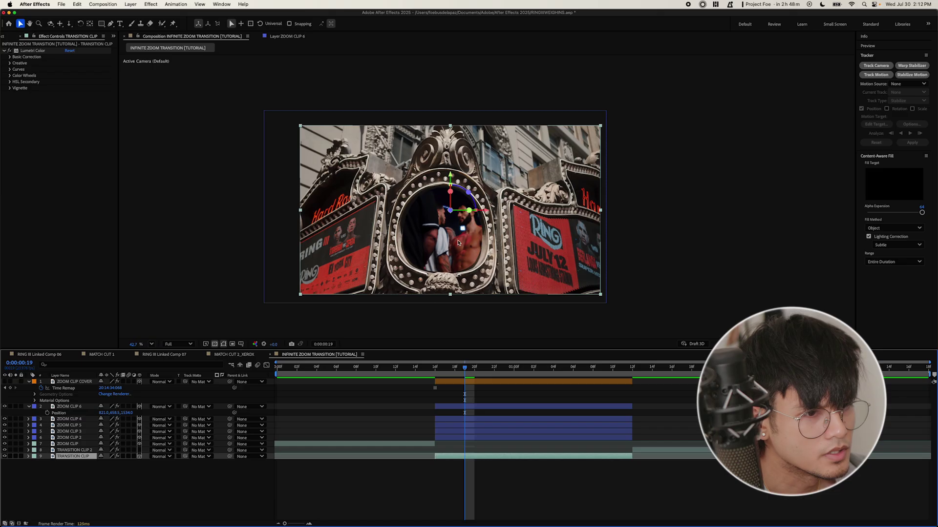
{"action": "key", "text": "super+alt+shift+c"}
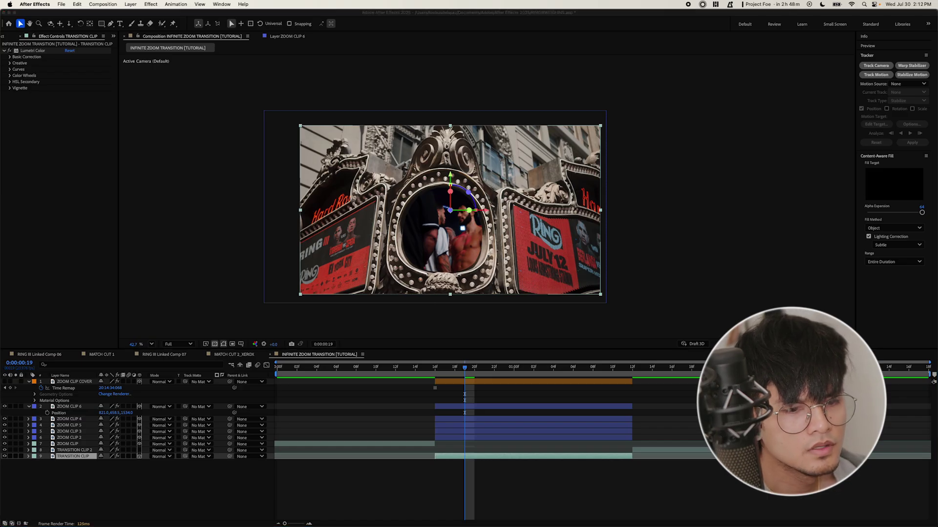
{"action": "left_click", "coordinate": [825, 352]}
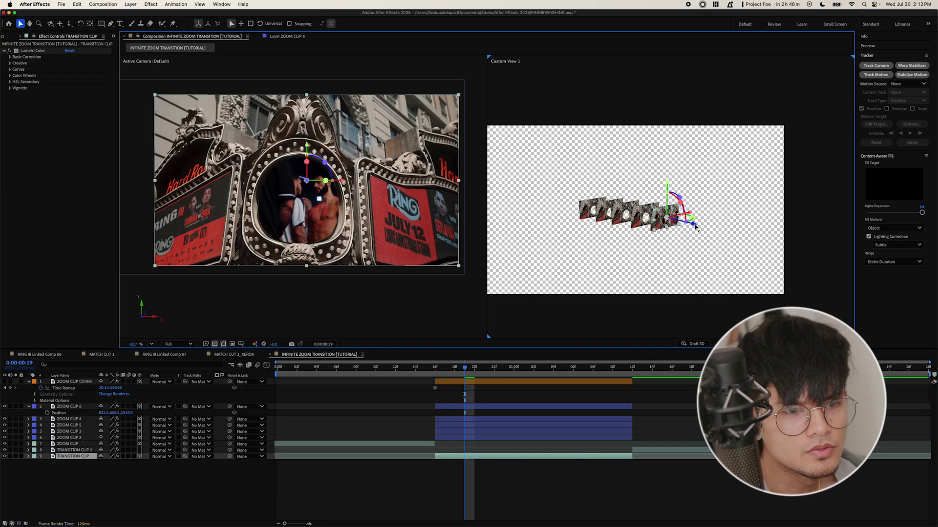
Push TRANSITION CLIP back in Z behind the farthest sign layer and position it inside the tunnel's opening
{"action": "left_click", "coordinate": [506, 458]}
{"action": "left_click", "coordinate": [504, 463]}
{"action": "left_click", "coordinate": [510, 456]}
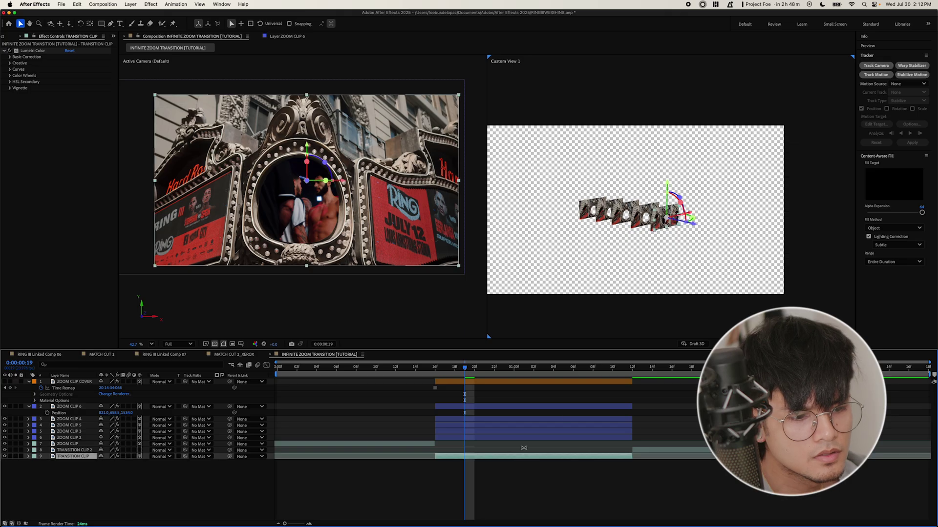
{"action": "left_click_drag", "start_coordinate": [693, 229], "coordinate": [607, 210]}
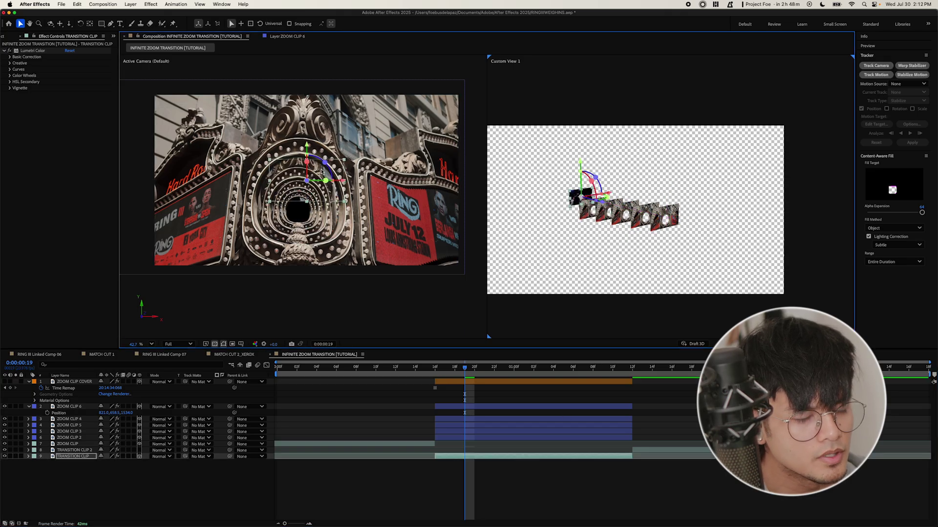
{"action": "left_click_drag", "start_coordinate": [321, 171], "coordinate": [311, 197]}
{"action": "left_click", "coordinate": [486, 443]}
Add a new camera to the composition with the playhead at 0:00:00:16
{"action": "left_click_drag", "start_coordinate": [457, 367], "coordinate": [440, 397]}
{"action": "right_click", "coordinate": [452, 384]}
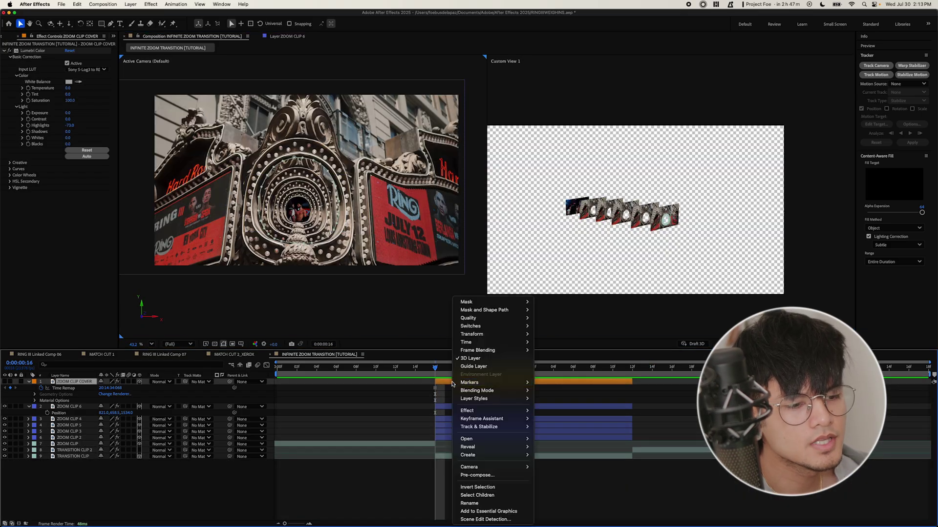
{"action": "left_click", "coordinate": [245, 496]}
{"action": "right_click", "coordinate": [226, 489]}
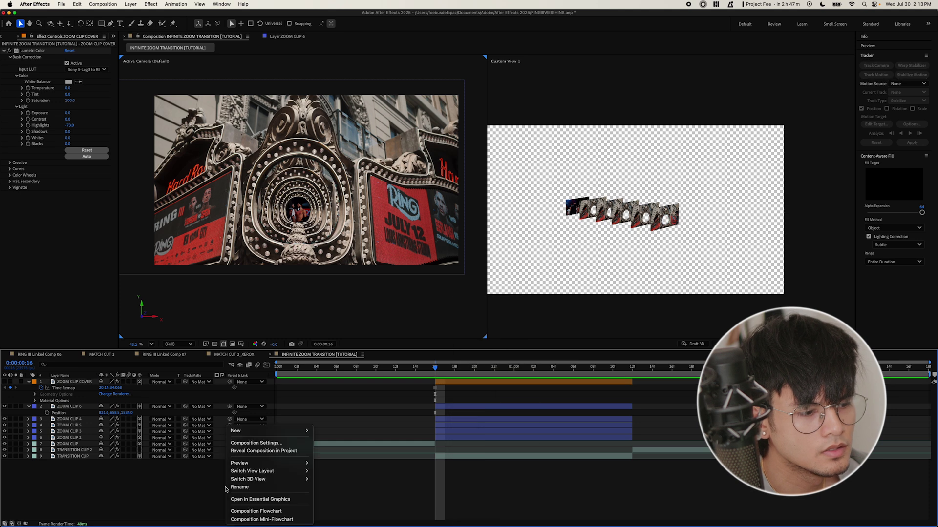
{"action": "mouse_move", "coordinate": [252, 431]}
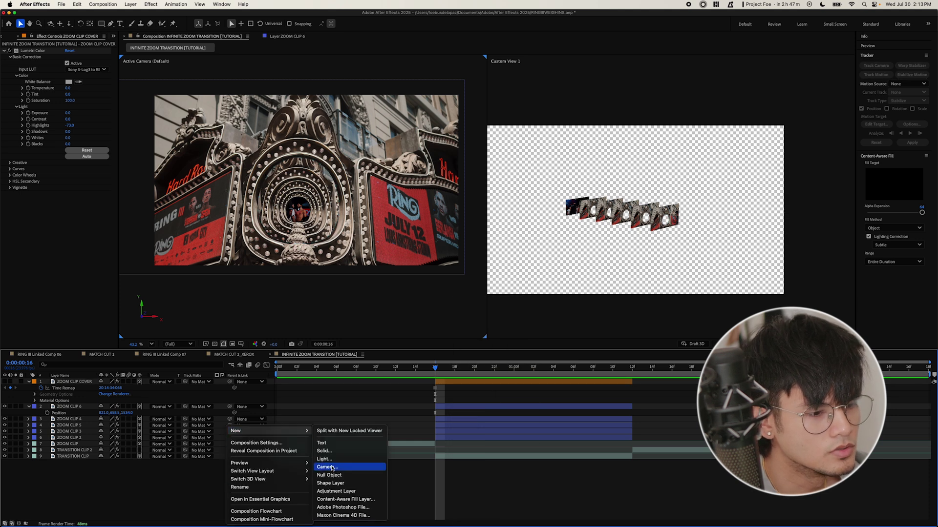
{"action": "left_click", "coordinate": [331, 468]}
{"action": "left_click", "coordinate": [585, 347]}
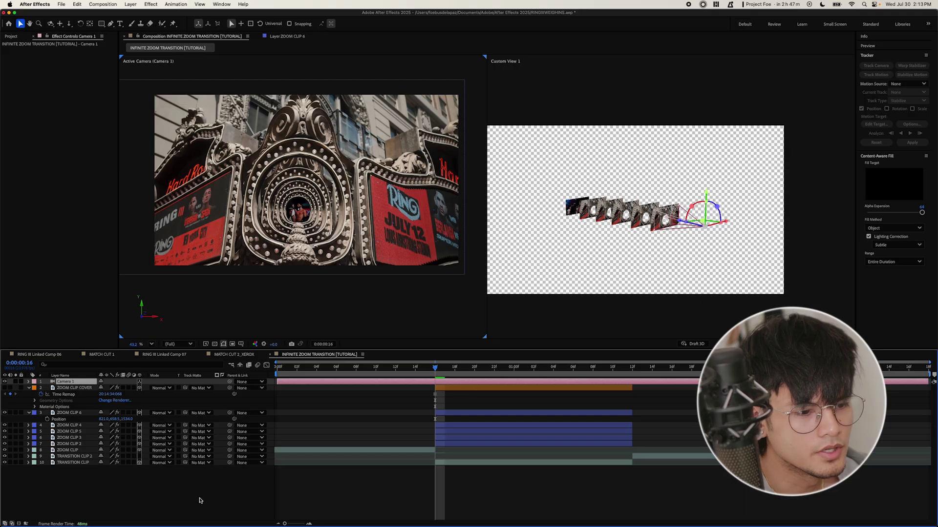
Add a 3D null object and trim it and the camera to run from 0:00:00:16 to 0:00:01:12
{"action": "right_click", "coordinate": [199, 501]}
{"action": "mouse_move", "coordinate": [244, 430]}
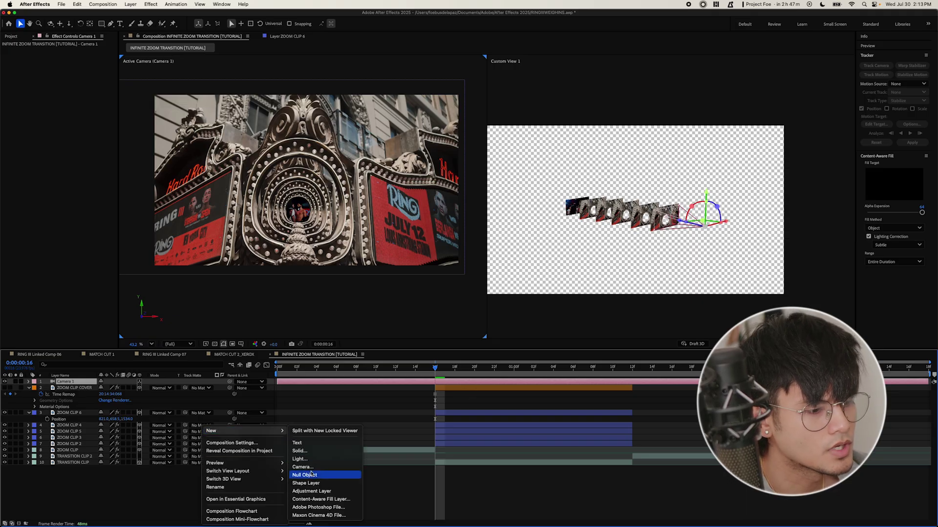
{"action": "left_click", "coordinate": [312, 477]}
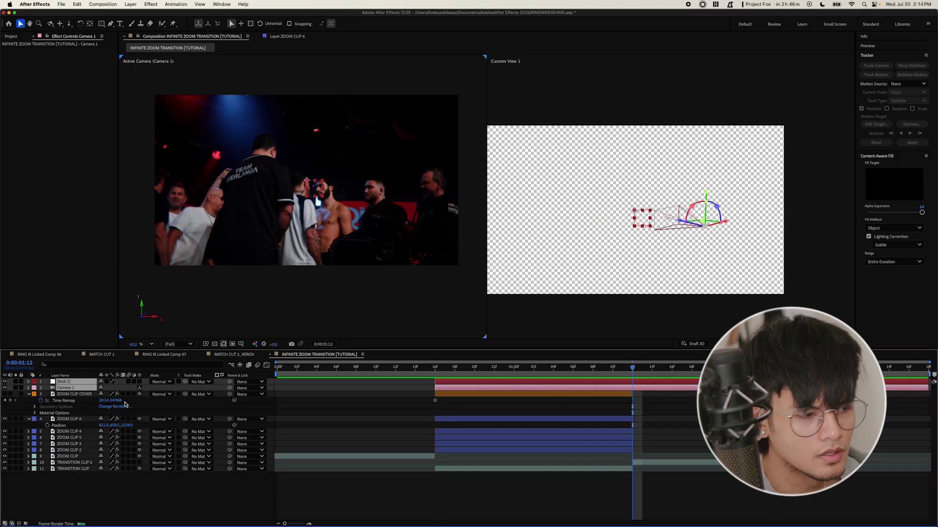
{"action": "key", "text": "alt+bracketright"}
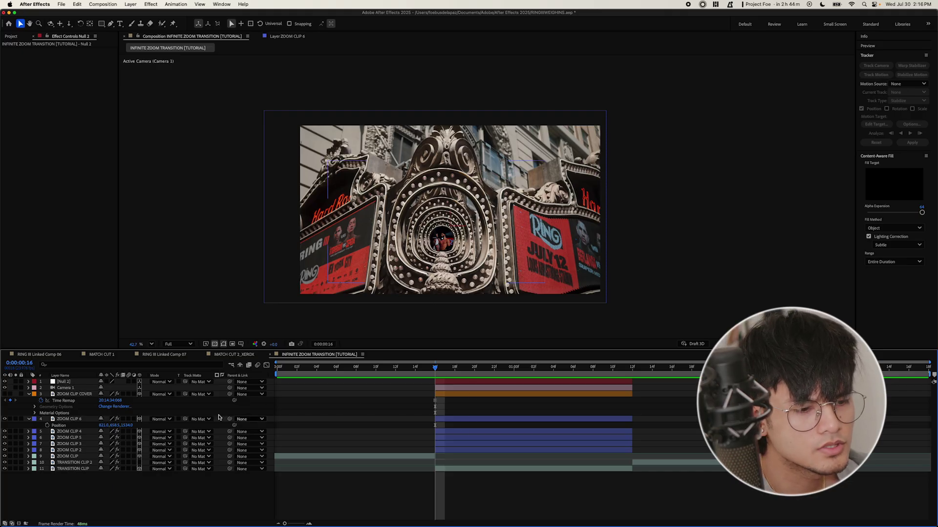
Parent Camera 1 to Null 2 and set a Position keyframe on the null at 0:00:00:16
{"action": "left_click", "coordinate": [66, 389]}
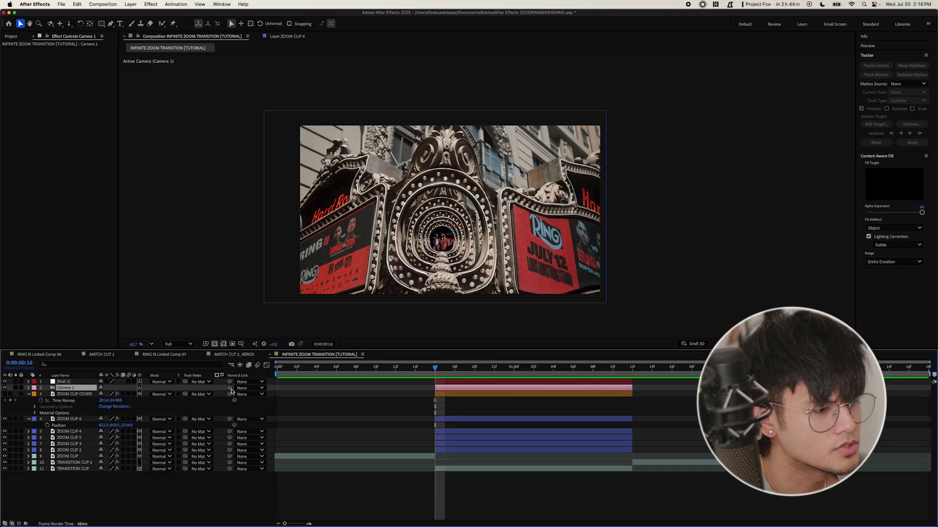
{"action": "left_click_drag", "start_coordinate": [230, 388], "coordinate": [64, 383]}
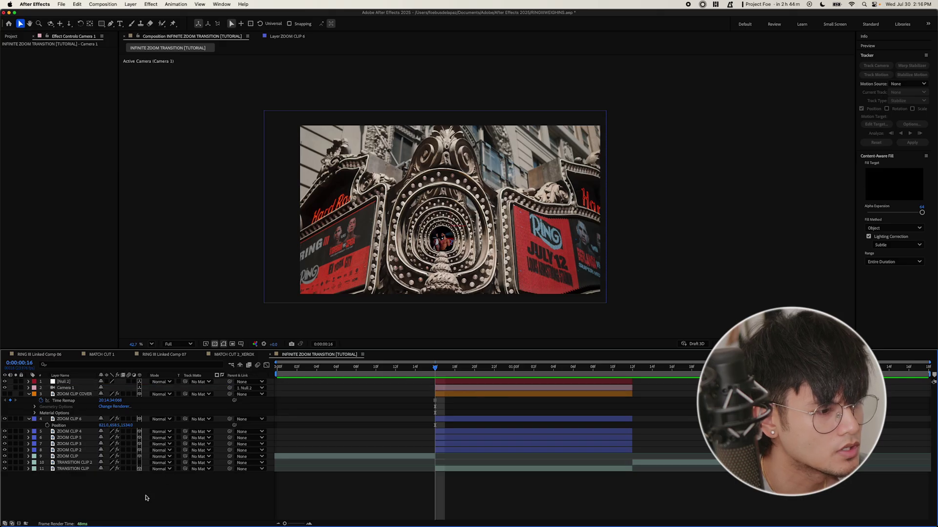
{"action": "left_click", "coordinate": [70, 382]}
{"action": "key", "text": "p"}
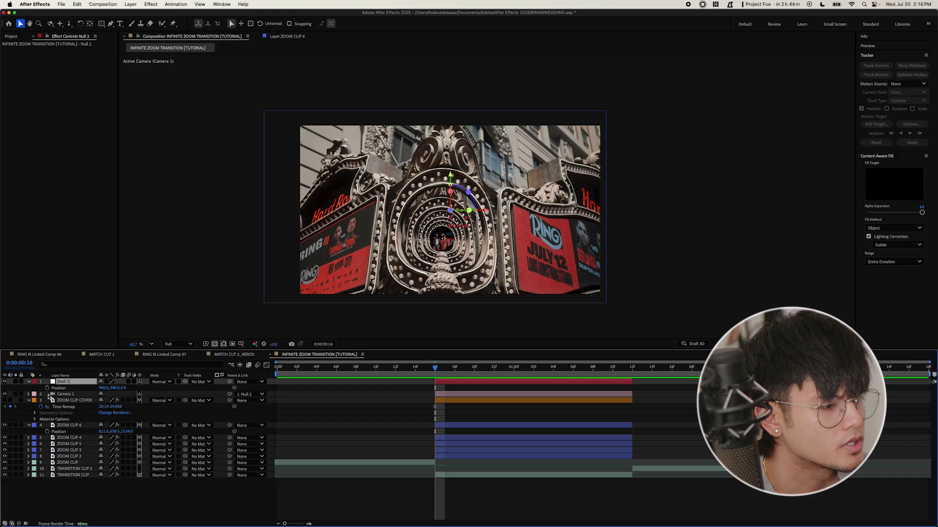
{"action": "left_click", "coordinate": [47, 388]}
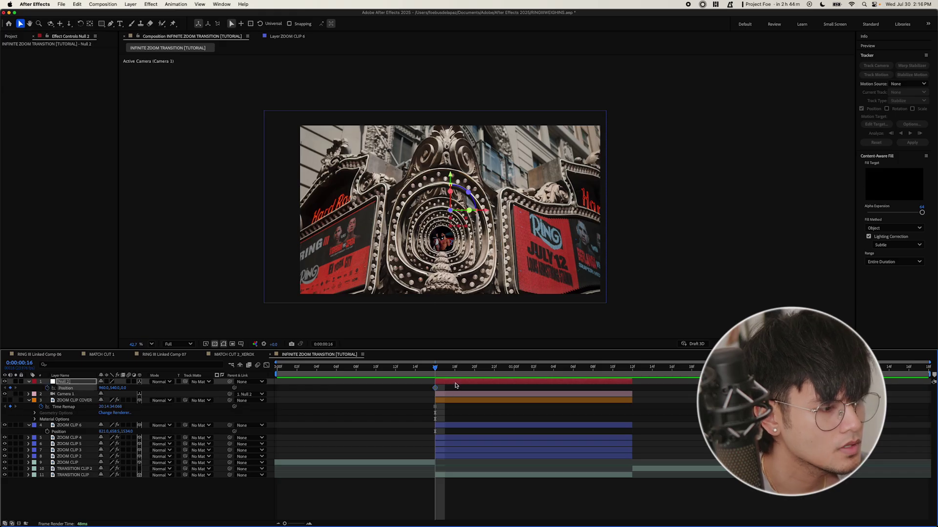
At 0:00:01:11, keyframe Null 2 farther forward in Z, adjusting X and Y so the camera travels through the centre of the sign tunnel
{"action": "left_click_drag", "start_coordinate": [428, 373], "coordinate": [622, 371]}
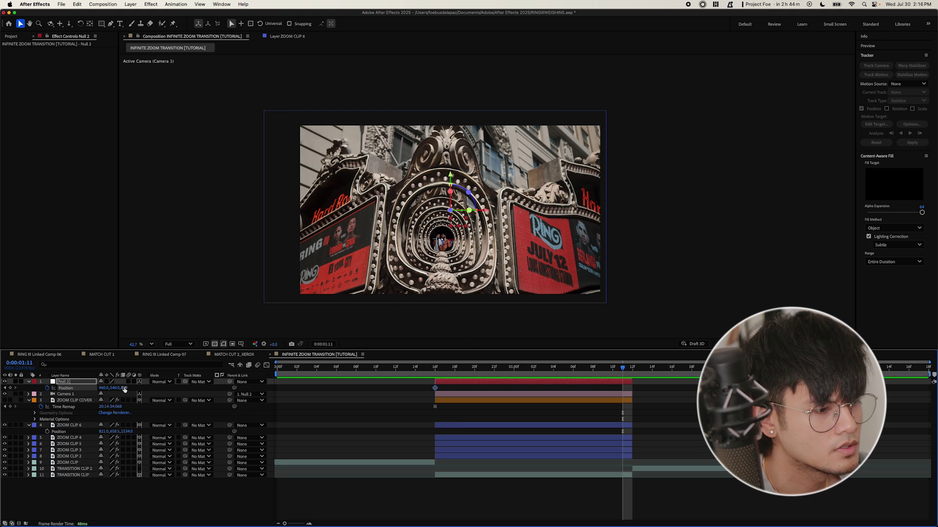
{"action": "left_click_drag", "start_coordinate": [123, 387], "coordinate": [708, 389]}
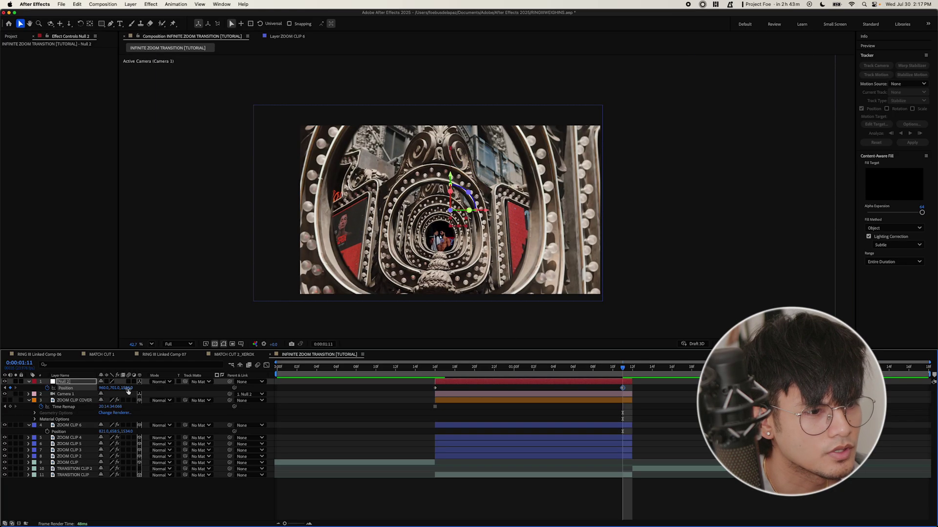
{"action": "left_click_drag", "start_coordinate": [128, 391], "coordinate": [248, 392]}
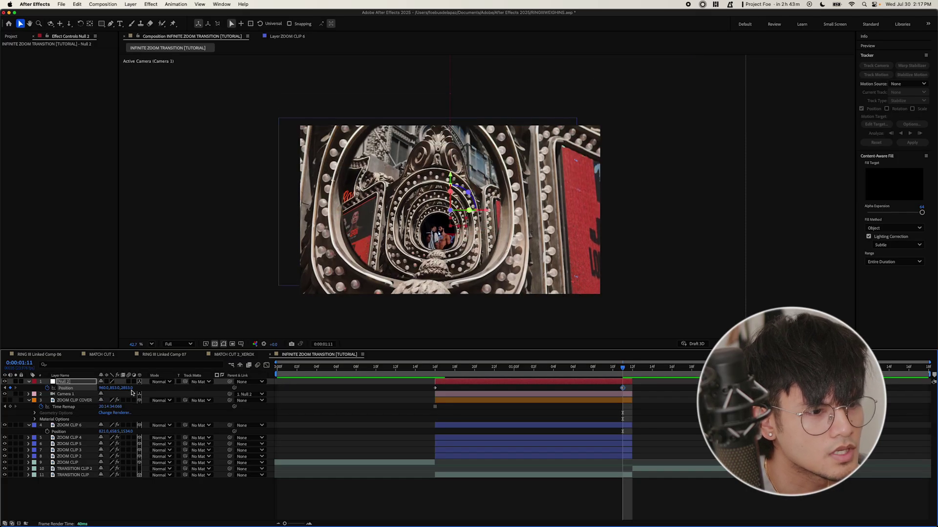
{"action": "left_click_drag", "start_coordinate": [128, 389], "coordinate": [872, 386]}
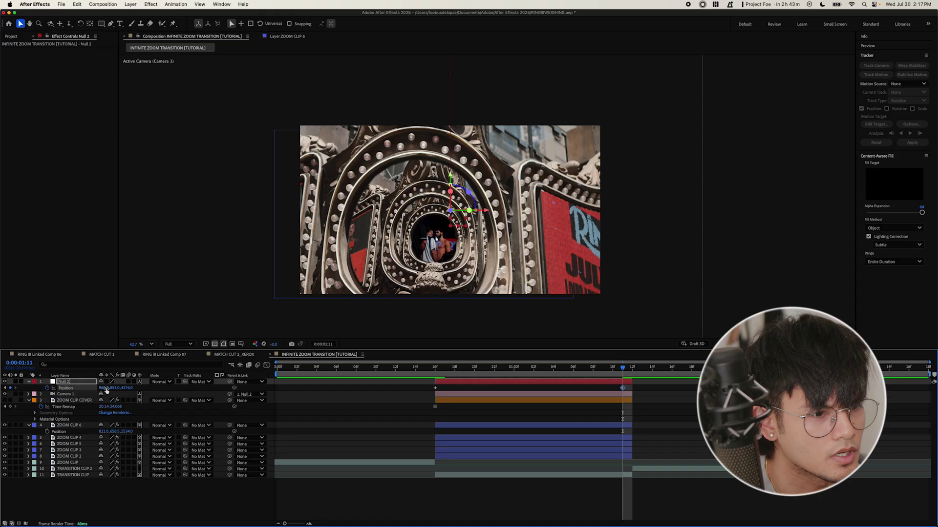
{"action": "left_click_drag", "start_coordinate": [104, 388], "coordinate": [130, 391]}
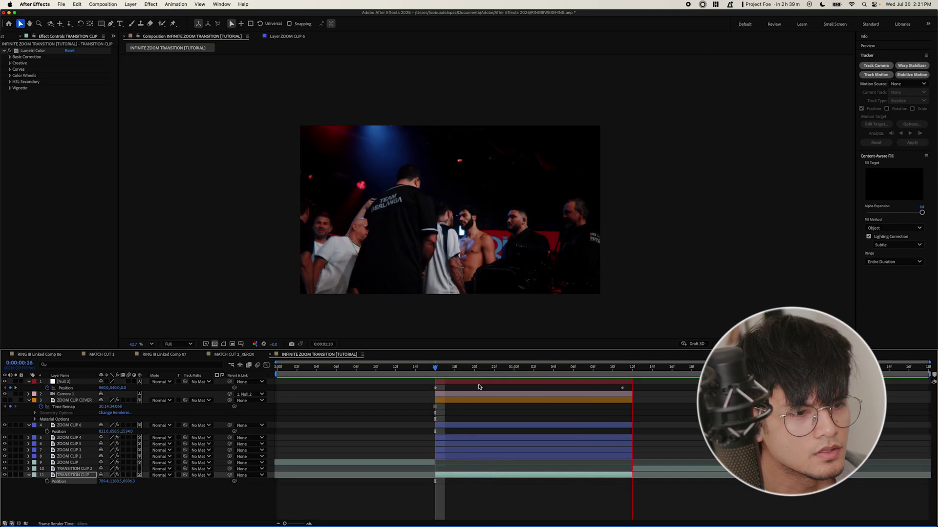
Preview the camera zoom from before the tunnel starts through to the transition clip
{"action": "key", "text": "space"}
{"action": "left_click", "coordinate": [347, 367]}
{"action": "key", "text": "space"}
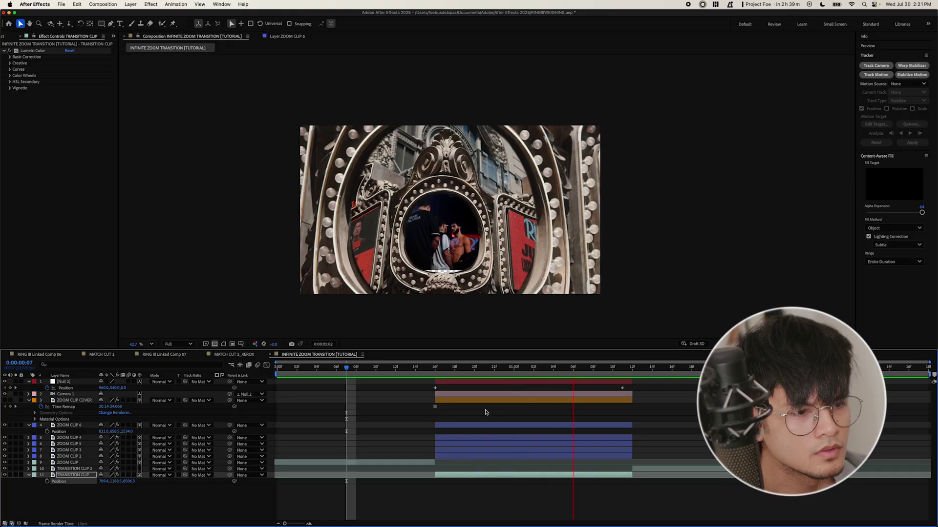
{"action": "left_click", "coordinate": [404, 375]}
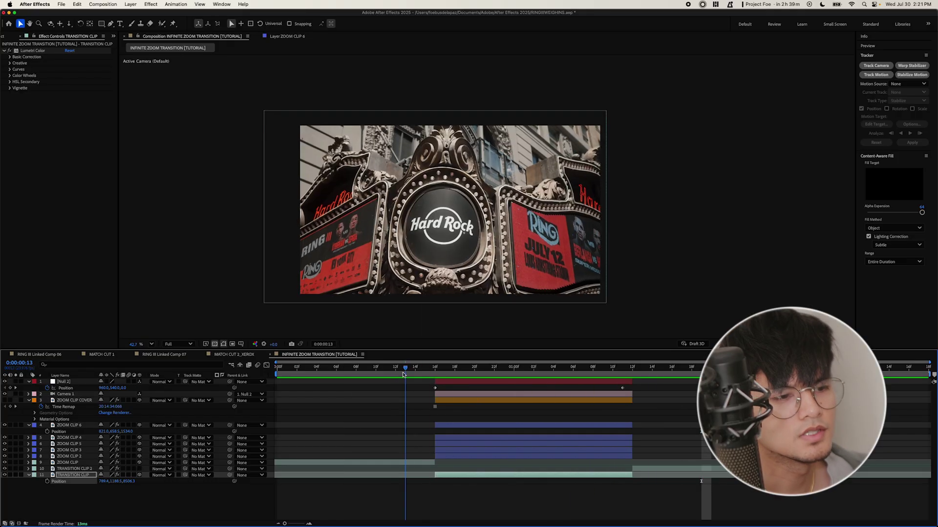
{"action": "key", "text": "Page_Up"}
{"action": "key", "text": "Page_Up"}
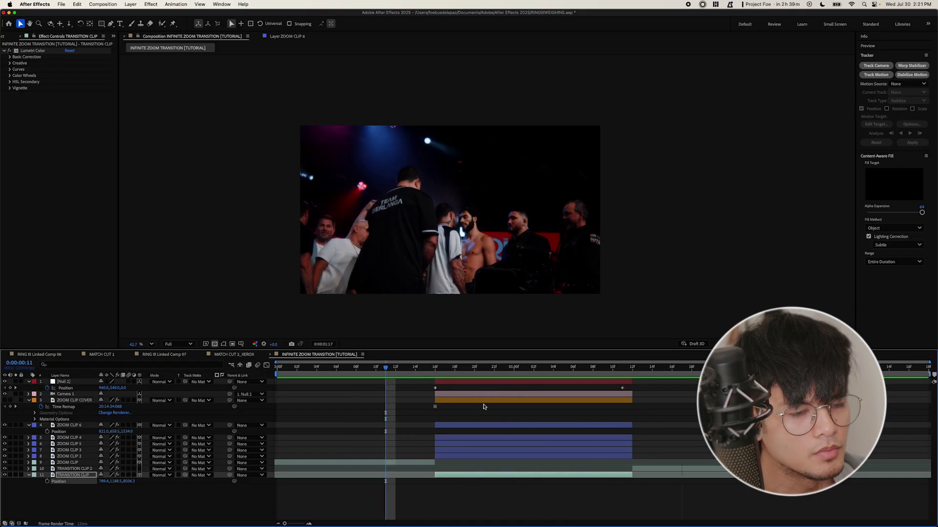
{"action": "key", "text": "space"}
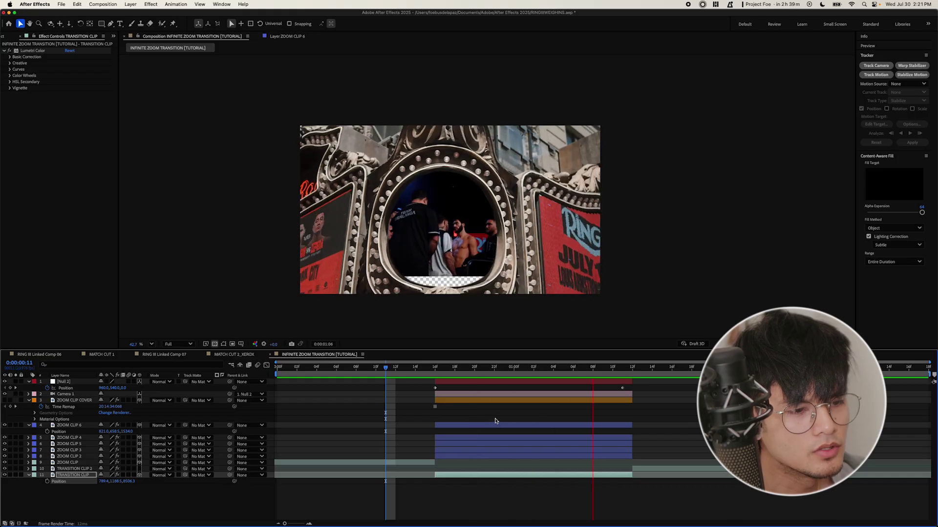
Turn on the visibility of ZOOM CLIP COVER and set its Position keyframe at 0:00:00:16
{"action": "left_click", "coordinate": [434, 371]}
{"action": "left_click", "coordinate": [74, 400]}
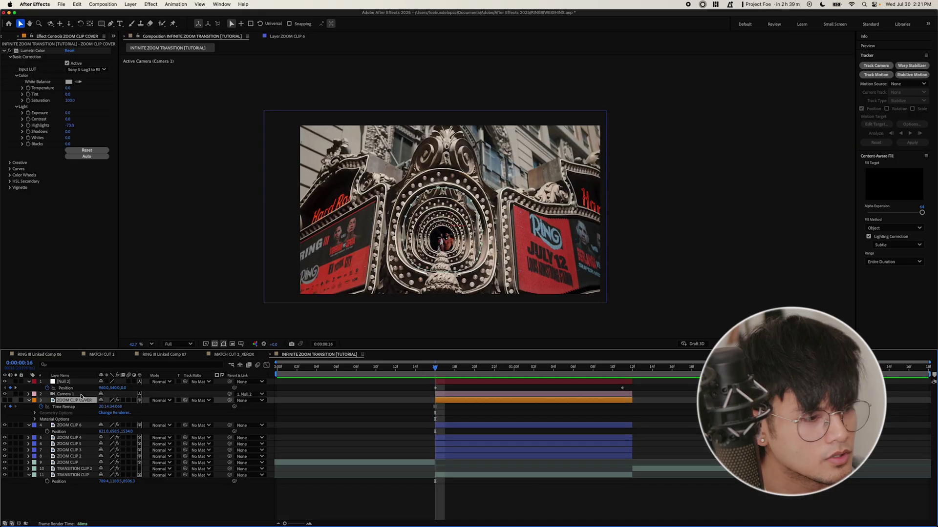
{"action": "left_click", "coordinate": [5, 401]}
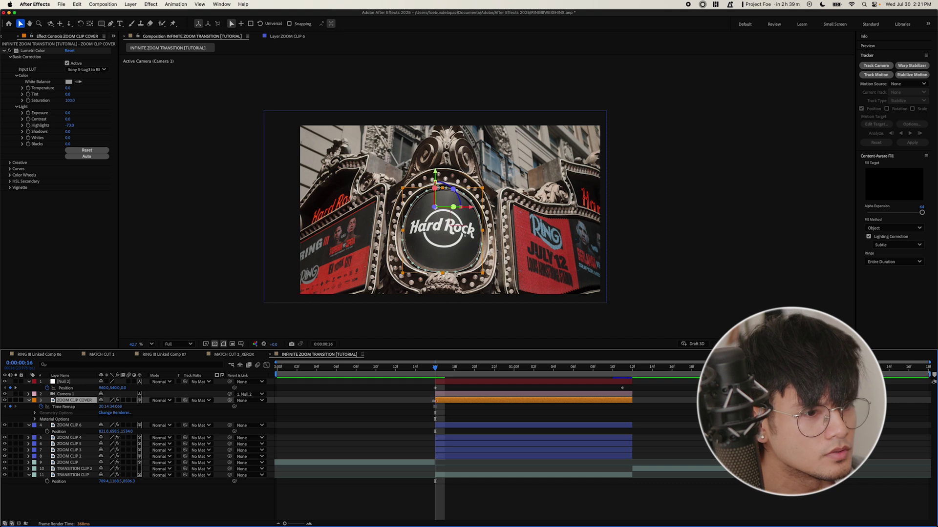
{"action": "key", "text": "p"}
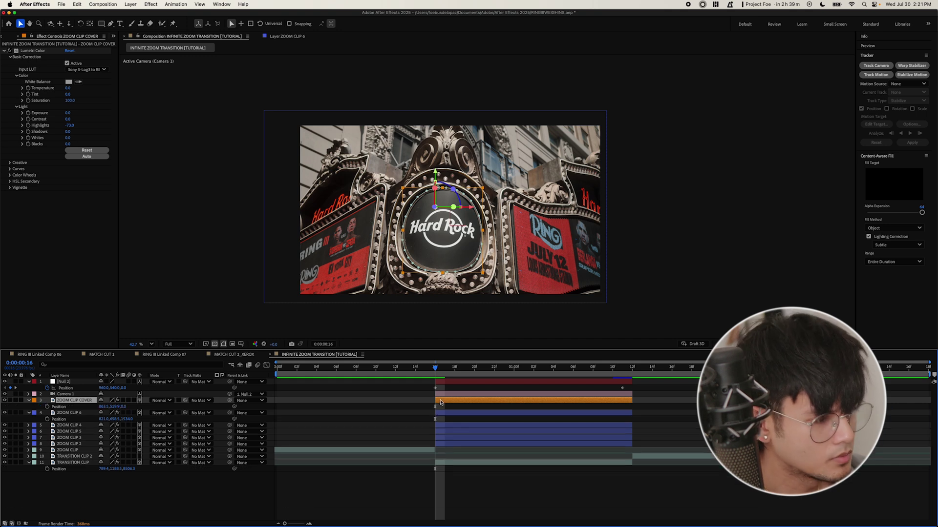
{"action": "key", "text": "alt+shift+p"}
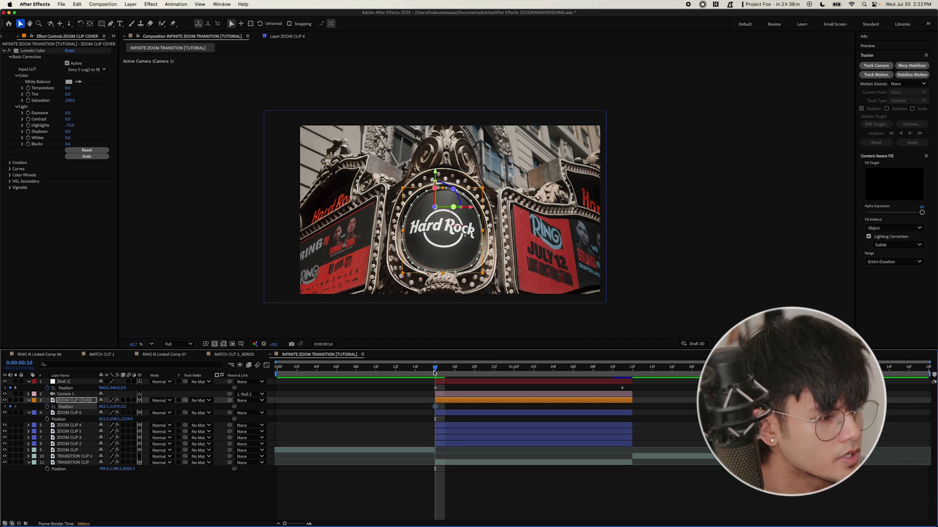
At 0:00:00:19, lower ZOOM CLIP COVER to a Y position of about 1036 so it drops out of frame
{"action": "left_click_drag", "start_coordinate": [434, 372], "coordinate": [469, 385]}
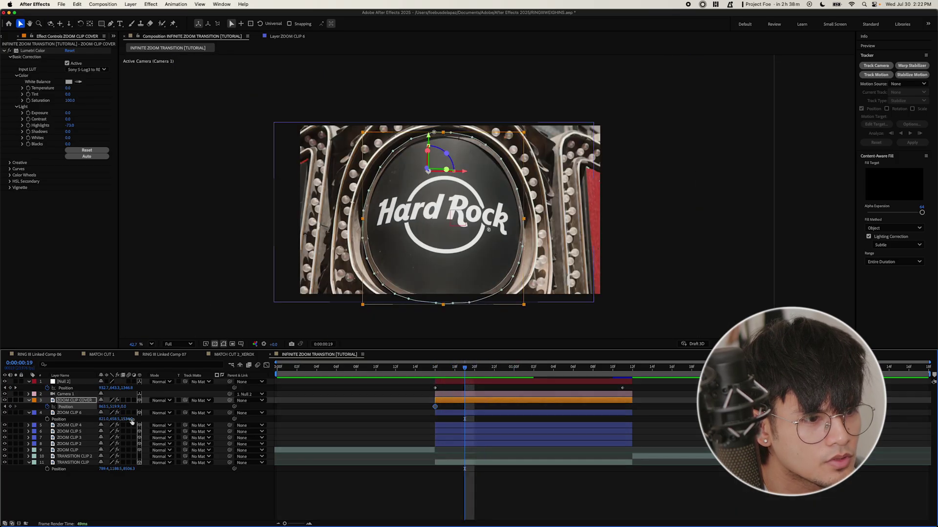
{"action": "left_click_drag", "start_coordinate": [114, 407], "coordinate": [272, 440]}
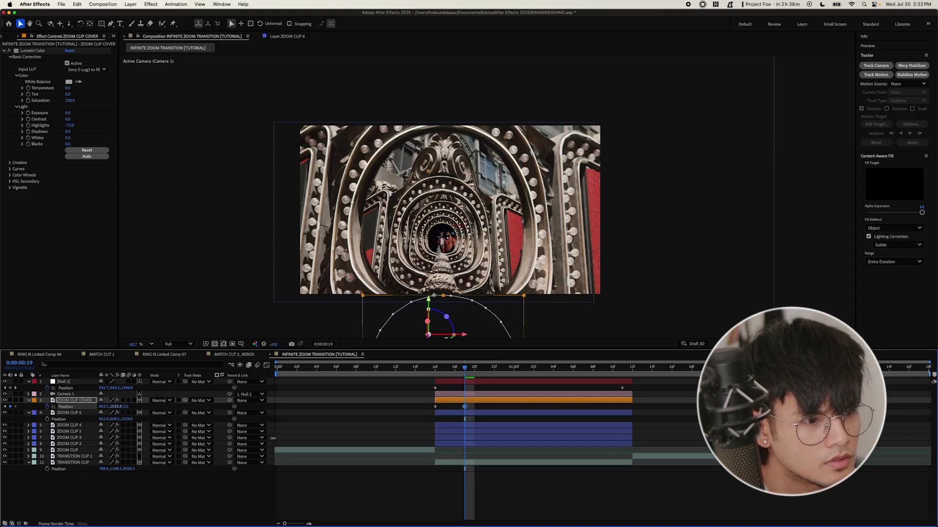
{"action": "left_click", "coordinate": [444, 373]}
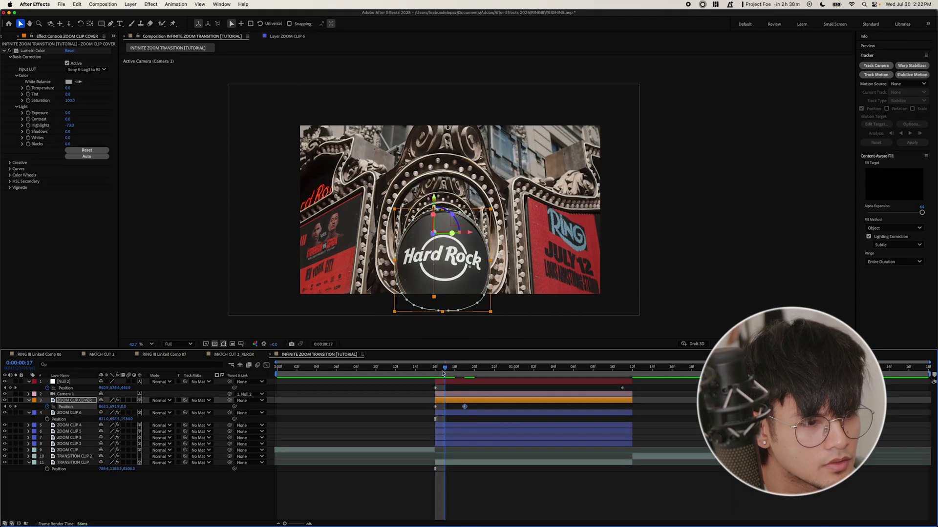
{"action": "left_click", "coordinate": [517, 334]}
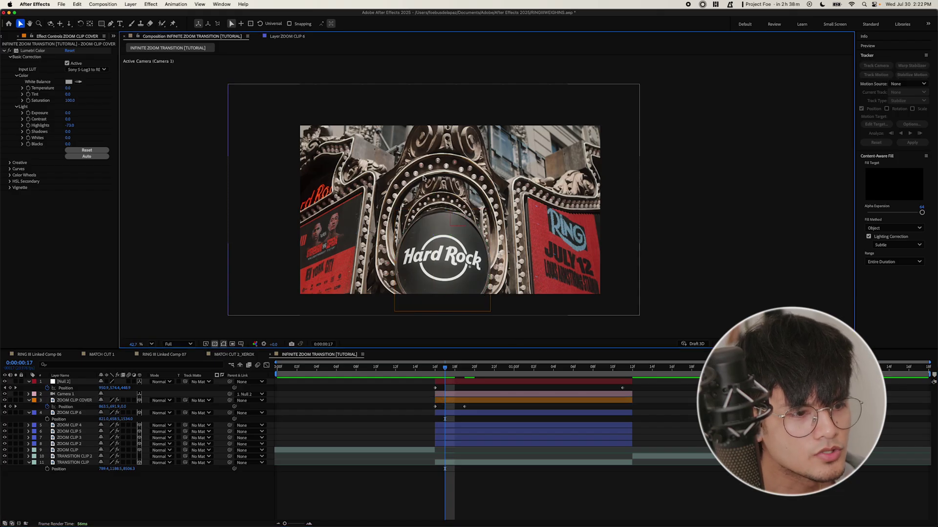
Move ZOOM CLIP COVER down the layer stack to directly below ZOOM CLIP
{"action": "left_click", "coordinate": [78, 400]}
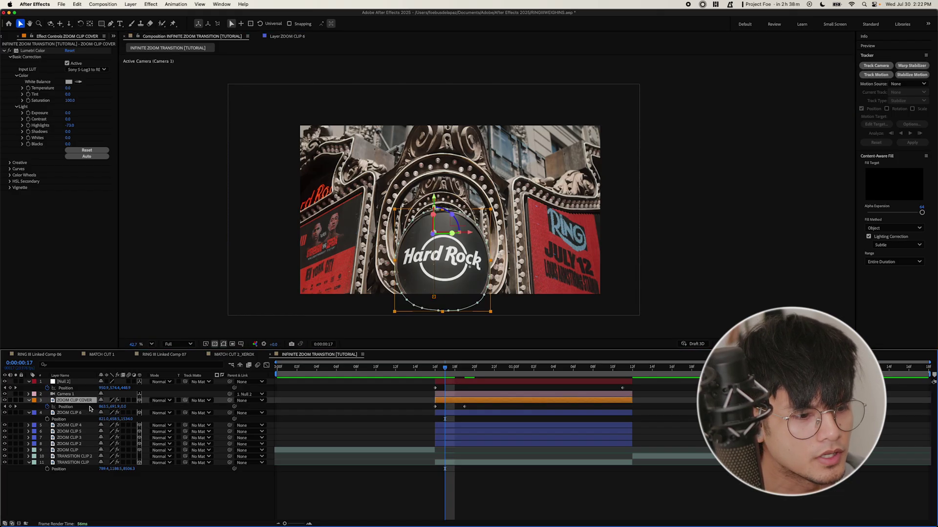
{"action": "left_click_drag", "start_coordinate": [75, 417], "coordinate": [98, 418]}
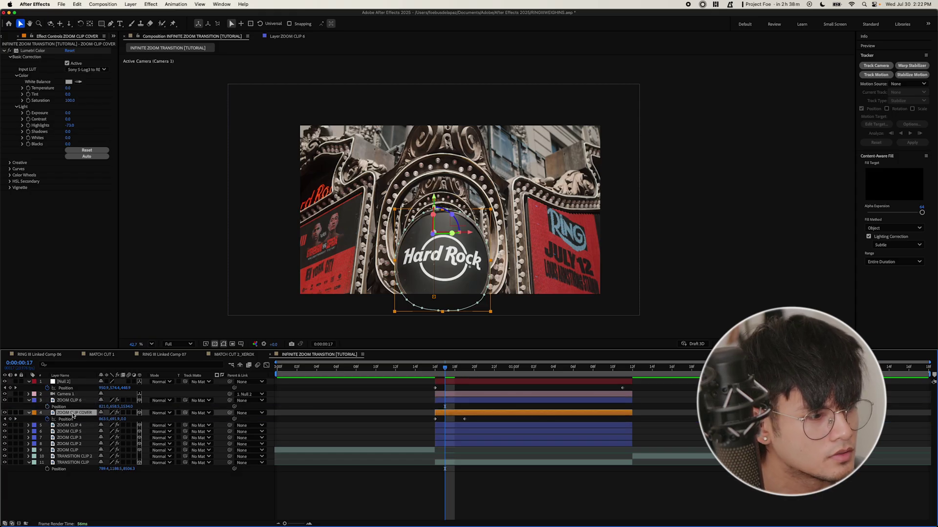
{"action": "left_click_drag", "start_coordinate": [73, 416], "coordinate": [73, 454]}
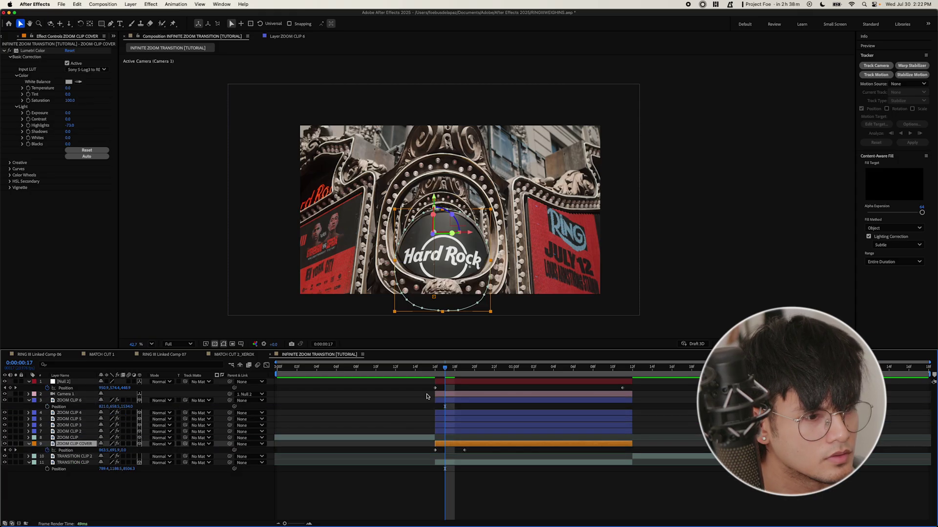
{"action": "mouse_move", "coordinate": [445, 369]}
{"action": "left_mouse_down"}
{"action": "mouse_move", "coordinate": [422, 373]}
{"action": "mouse_move", "coordinate": [464, 378]}
{"action": "mouse_move", "coordinate": [412, 375]}
{"action": "mouse_move", "coordinate": [586, 376]}
{"action": "mouse_move", "coordinate": [446, 378]}
{"action": "left_mouse_up"}
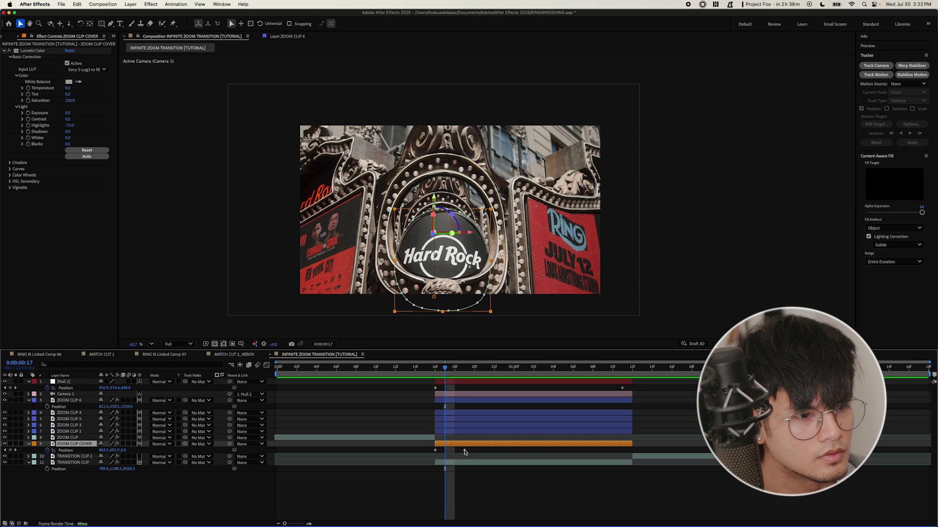
Slow the cover's drop by moving its second Position keyframe to about 0:00:01:03
{"action": "left_click_drag", "start_coordinate": [465, 451], "coordinate": [494, 451]}
{"action": "left_click_drag", "start_coordinate": [446, 371], "coordinate": [396, 372]}
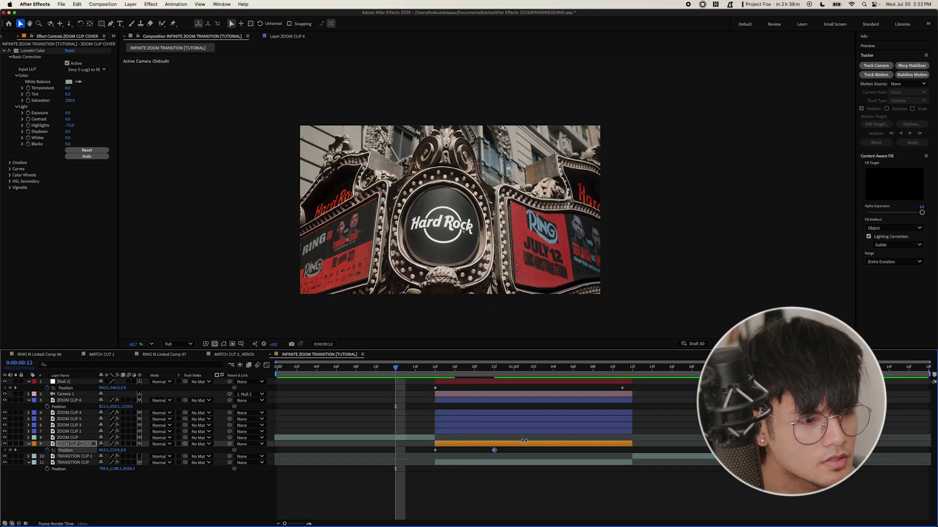
{"action": "key", "text": "space"}
{"action": "left_click_drag", "start_coordinate": [494, 451], "coordinate": [544, 451]}
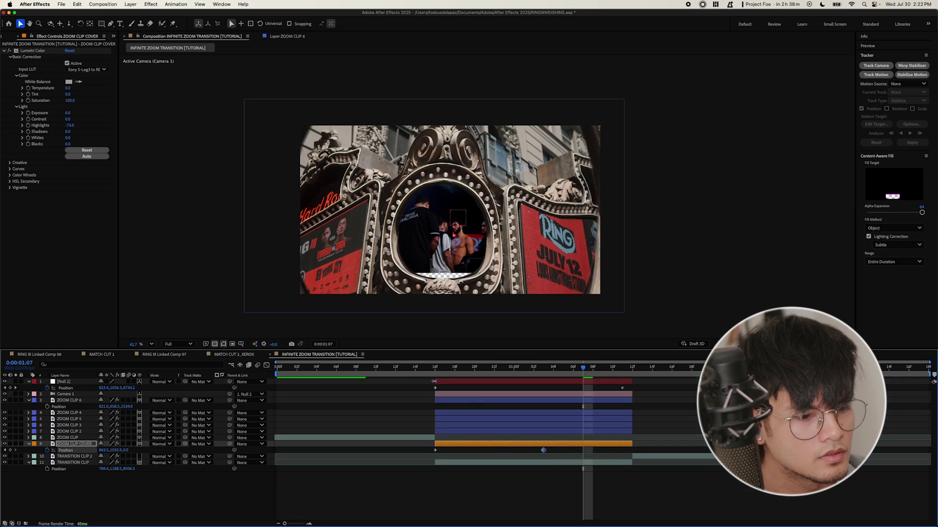
Preview the zoom again and step through the frames near its end to check the transition clip inside the opening
{"action": "left_click", "coordinate": [427, 371]}
{"action": "key", "text": "space"}
{"action": "key", "text": "Page_Down"}
{"action": "key", "text": "Page_Down"}
{"action": "key", "text": "Page_Down"}
{"action": "key", "text": "Page_Down"}
{"action": "key", "text": "Page_Down"}
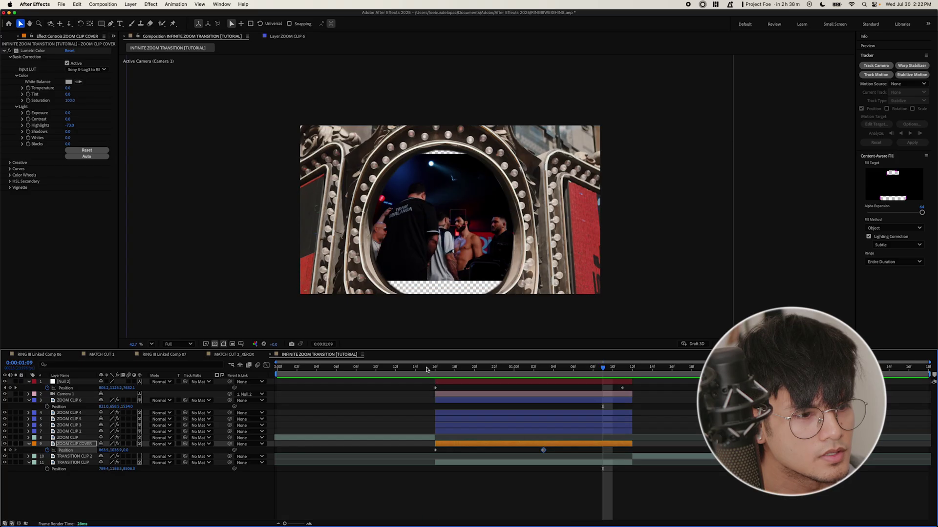
Speed up the cover's drop by moving ZOOM CLIP COVER's second Position keyframe earlier, to 0:00:00:20
{"action": "left_click_drag", "start_coordinate": [543, 451], "coordinate": [514, 451]}
{"action": "left_click_drag", "start_coordinate": [430, 369], "coordinate": [480, 387]}
{"action": "key", "text": "Page_Up"}
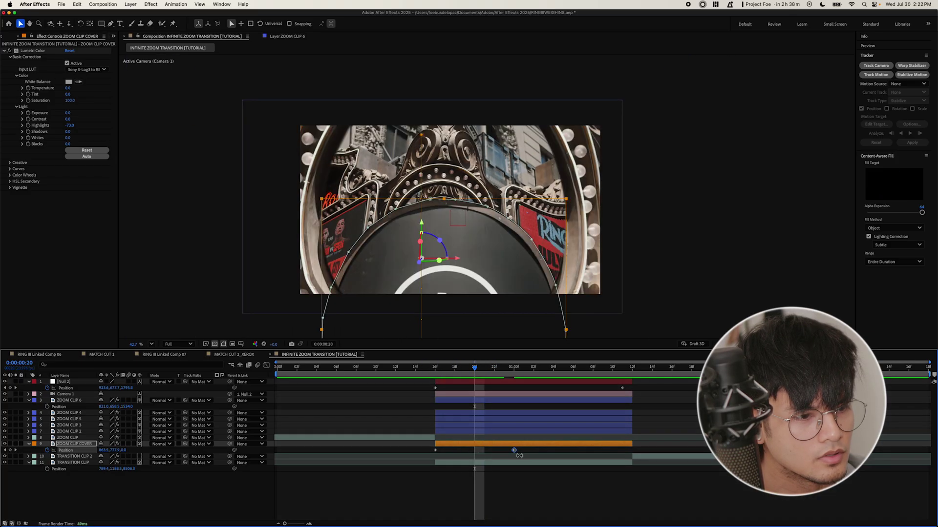
{"action": "left_click_drag", "start_coordinate": [513, 450], "coordinate": [475, 452]}
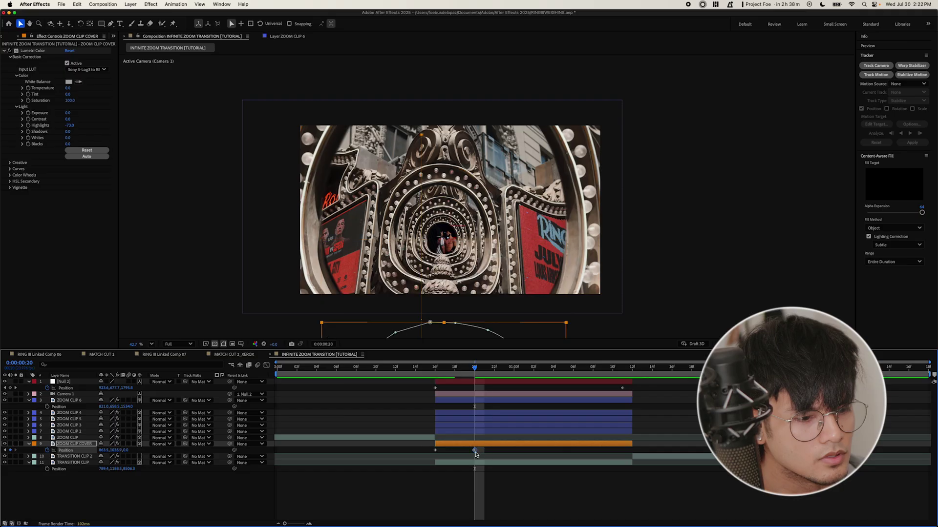
Preview the drop from just before the zoom and retime ZOOM CLIP COVER's second Position keyframe to 0:00:00:23
{"action": "left_click_drag", "start_coordinate": [416, 370], "coordinate": [403, 385]}
{"action": "key", "text": "space"}
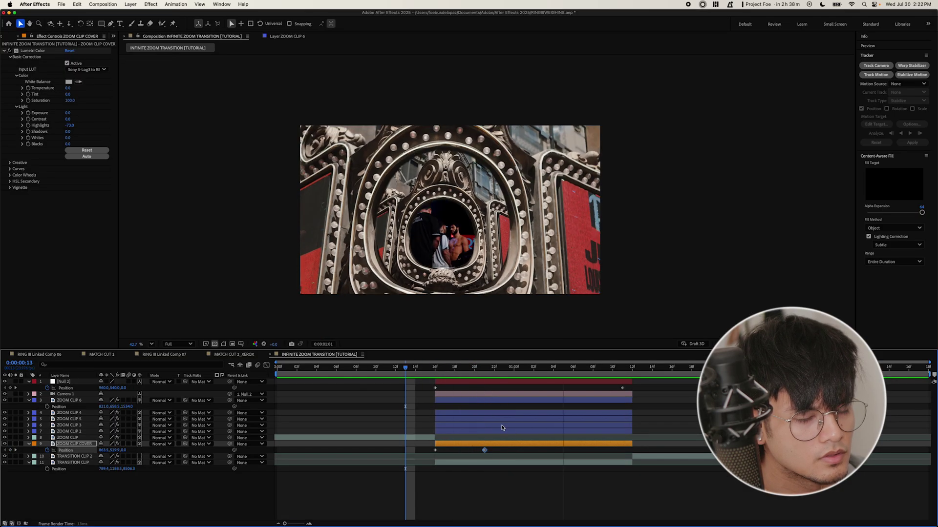
{"action": "key", "text": "space"}
{"action": "left_click", "coordinate": [426, 369]}
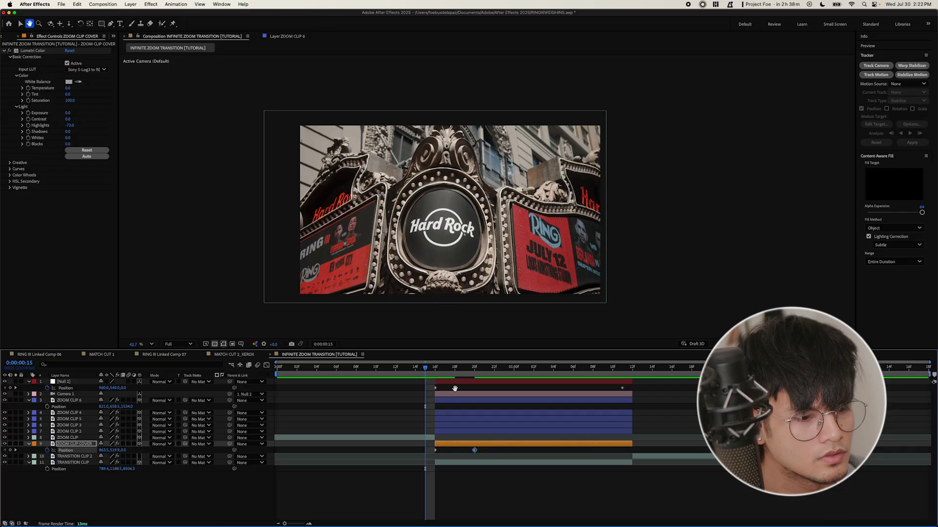
{"action": "key", "text": "space"}
{"action": "key", "text": "space"}
{"action": "left_click_drag", "start_coordinate": [454, 369], "coordinate": [431, 375]}
{"action": "key", "text": "space"}
{"action": "key", "text": "space"}
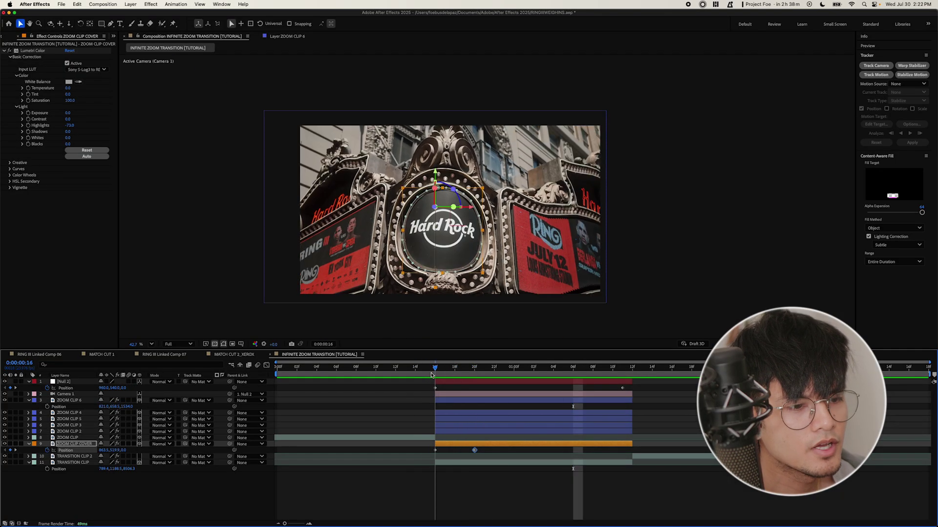
{"action": "key", "text": "space"}
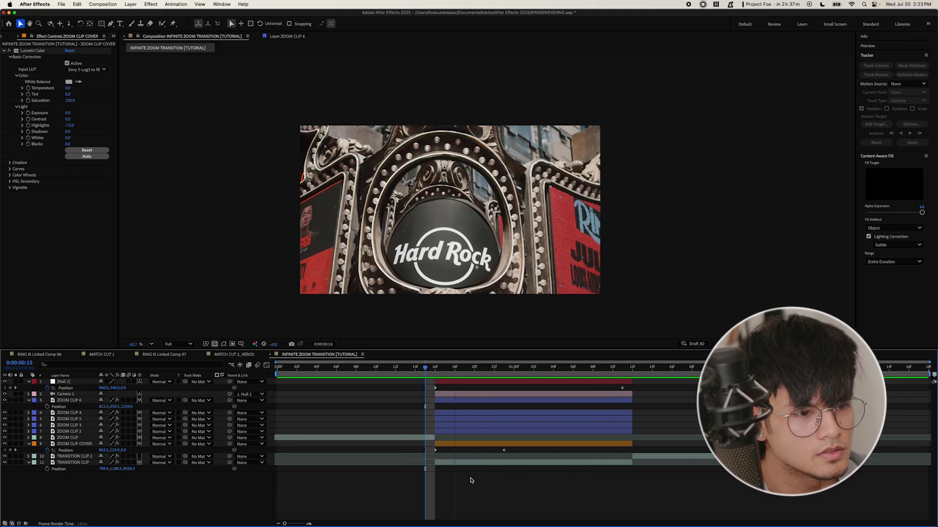
{"action": "key", "text": "space"}
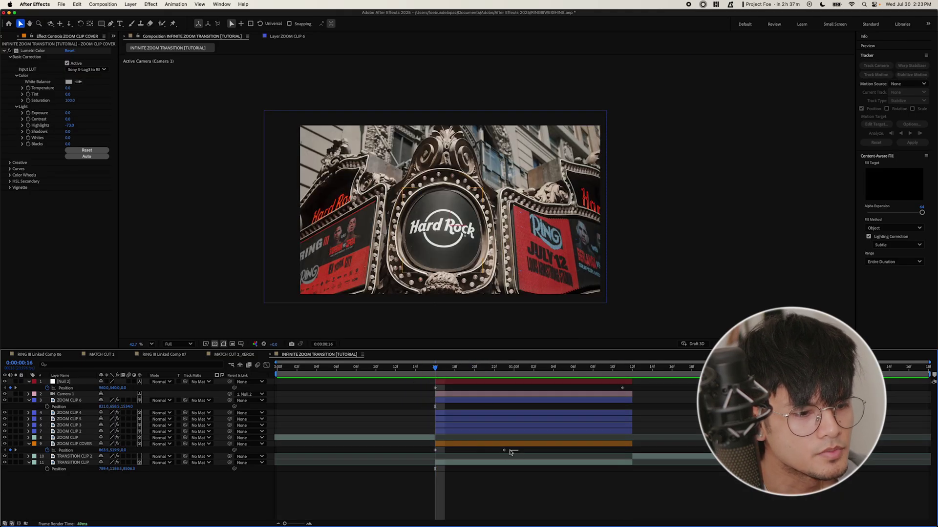
Apply Easy Ease to both Position keyframes of ZOOM CLIP COVER and preview the drop
{"action": "left_click", "coordinate": [503, 450]}
{"action": "right_click", "coordinate": [434, 450]}
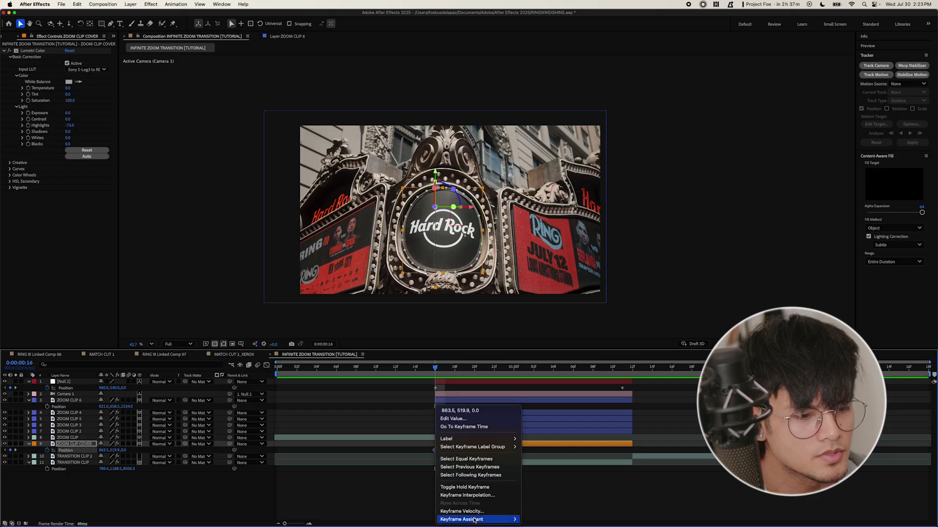
{"action": "mouse_move", "coordinate": [483, 521]}
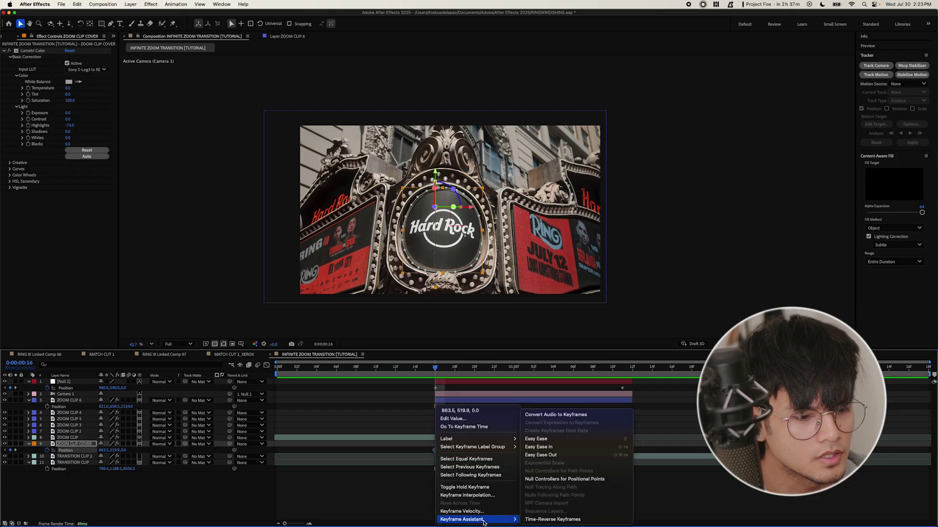
{"action": "left_click", "coordinate": [537, 439]}
{"action": "key", "text": "space"}
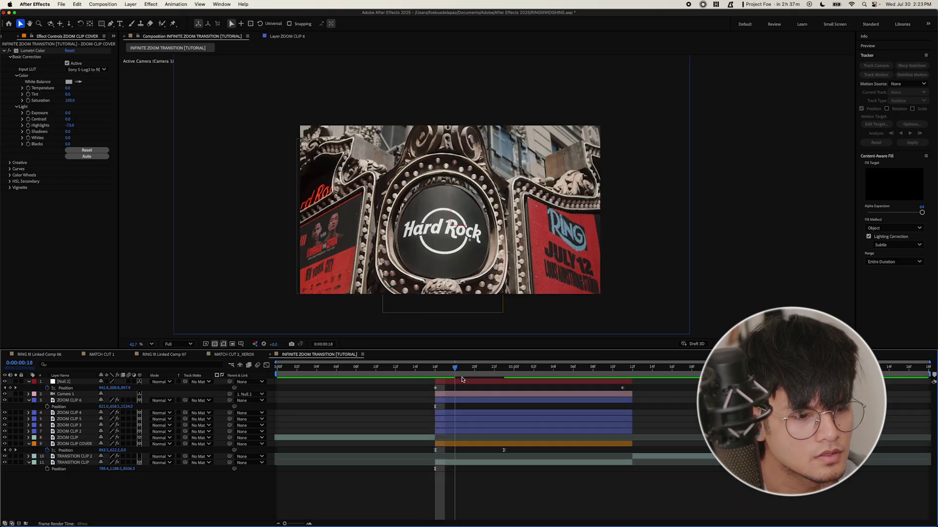
{"action": "key", "text": "space"}
Select both ZOOM CLIP COVER Position keyframes and show their speed graph in the Graph Editor
{"action": "left_click", "coordinate": [504, 451]}
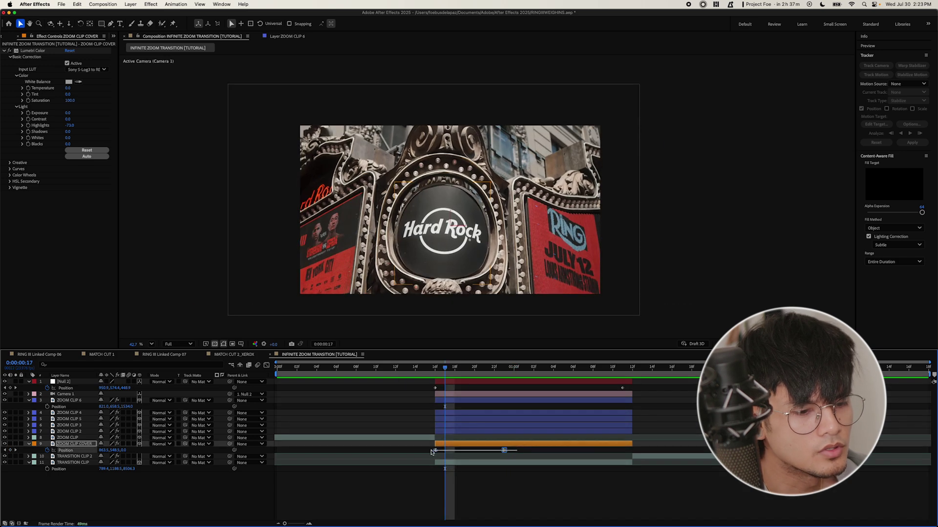
{"action": "left_click", "coordinate": [414, 452]}
{"action": "left_click_drag", "start_coordinate": [426, 452], "coordinate": [509, 456]}
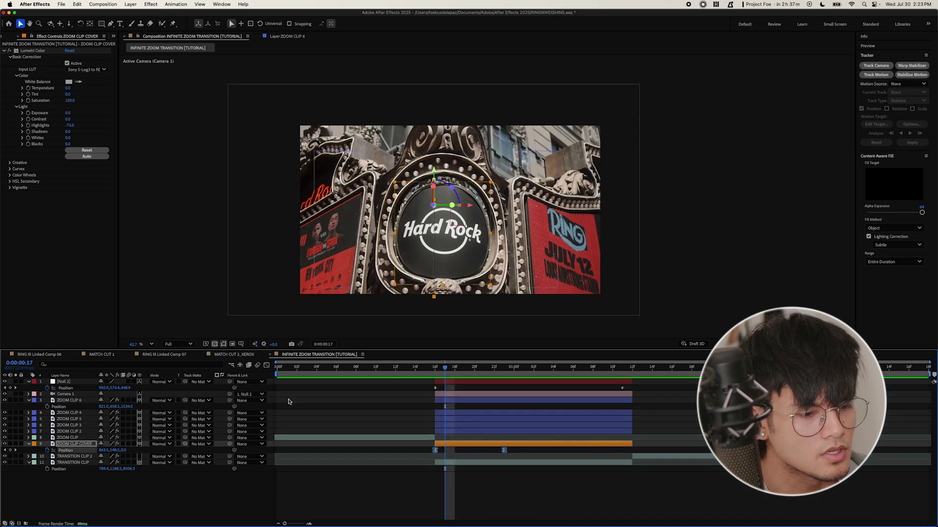
{"action": "left_click", "coordinate": [267, 366]}
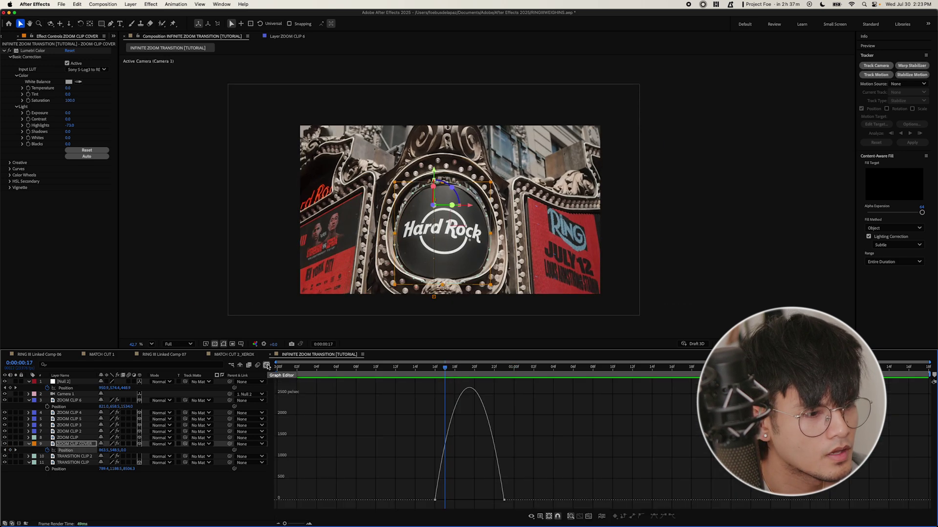
{"action": "right_click", "coordinate": [440, 454]}
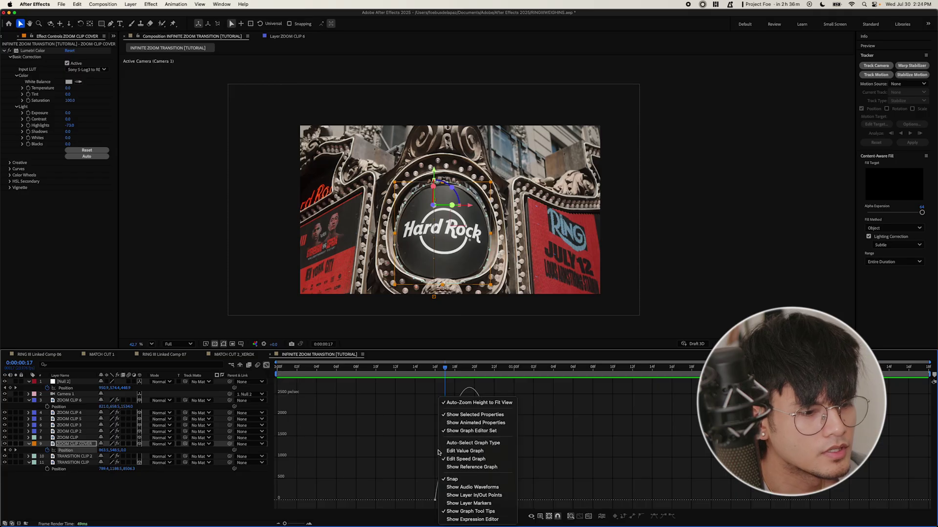
{"action": "left_click", "coordinate": [464, 459]}
Try a sharply peaked speed curve for the cover's drop by lengthening both ease handles, and preview it
{"action": "left_click", "coordinate": [436, 500]}
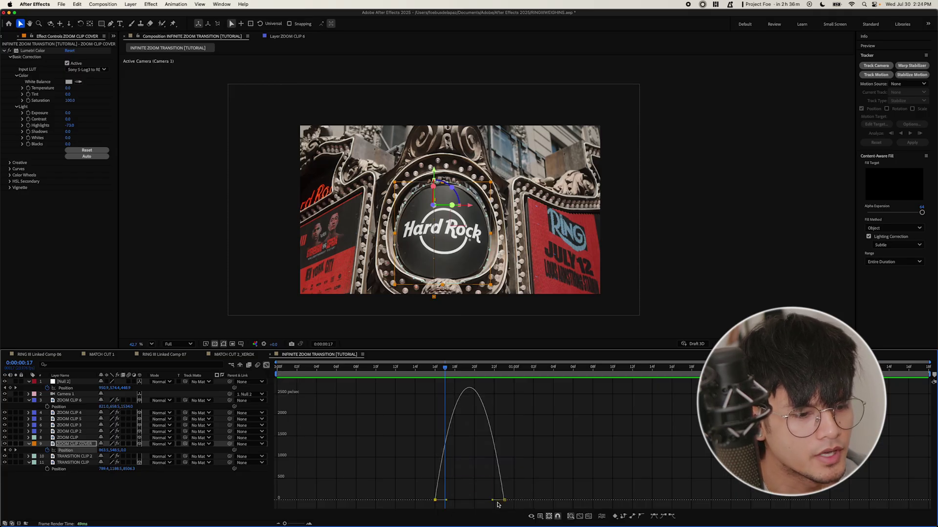
{"action": "mouse_move", "coordinate": [448, 502]}
{"action": "left_mouse_down"}
{"action": "mouse_move", "coordinate": [461, 500]}
{"action": "mouse_move", "coordinate": [449, 501]}
{"action": "left_mouse_up"}
{"action": "left_click_drag", "start_coordinate": [426, 368], "coordinate": [406, 368]}
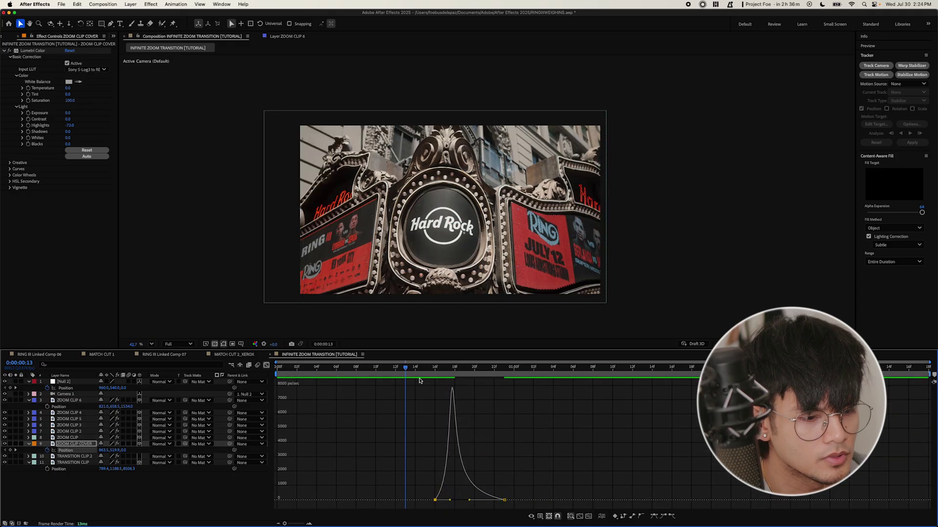
{"action": "key", "text": "space"}
{"action": "key", "text": "space"}
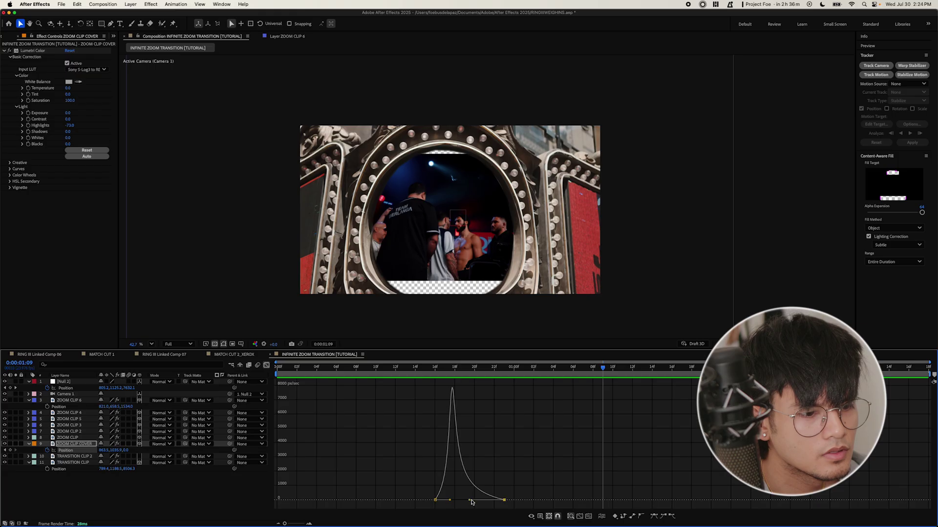
Soften the cover's speed curve into a balanced bell peaking at about 3000 px/sec, preview it and close the Graph Editor
{"action": "left_click_drag", "start_coordinate": [471, 502], "coordinate": [489, 500]}
{"action": "left_click", "coordinate": [454, 394]}
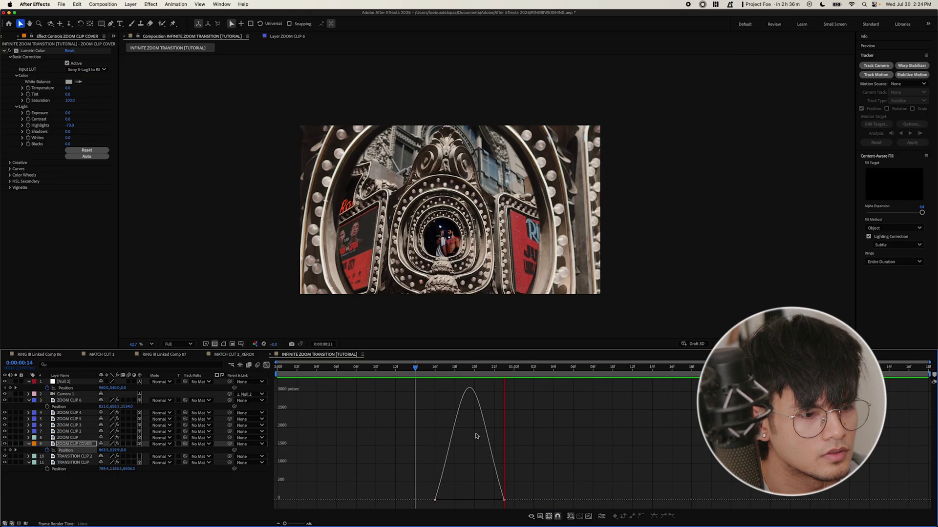
{"action": "key", "text": "space"}
{"action": "left_click_drag", "start_coordinate": [471, 367], "coordinate": [405, 384]}
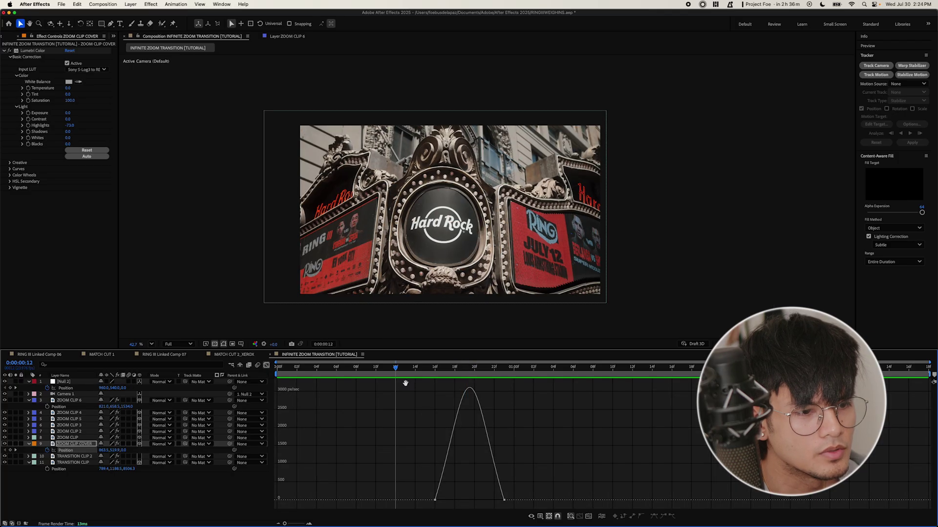
{"action": "key", "text": "space"}
{"action": "left_click", "coordinate": [266, 365]}
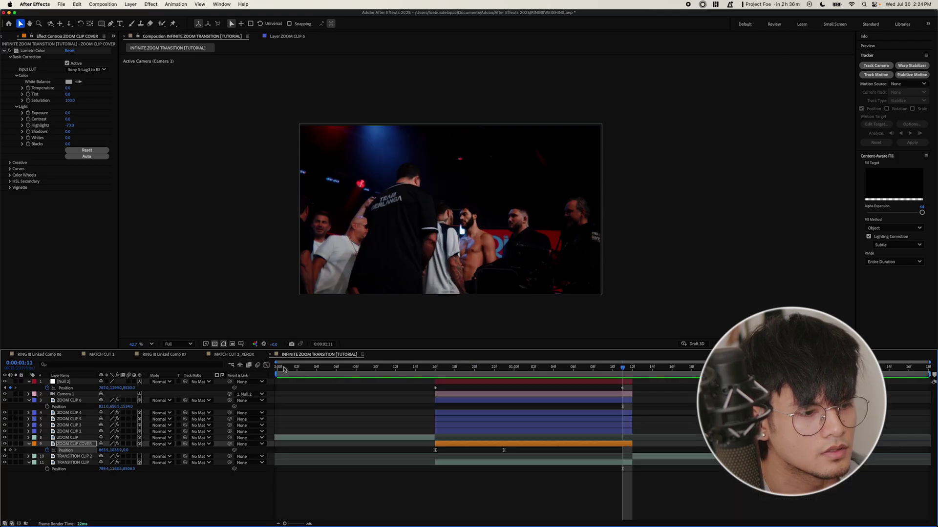
{"action": "key", "text": "space"}
Apply Easy Ease to both Position keyframes of Null 2 and preview the camera zoom
{"action": "left_click", "coordinate": [619, 389]}
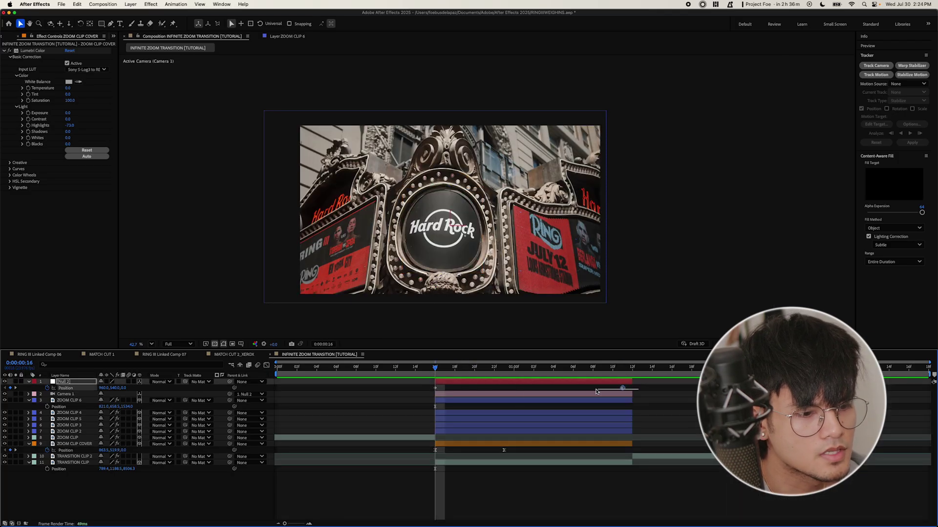
{"action": "left_click_drag", "start_coordinate": [635, 387], "coordinate": [425, 399]}
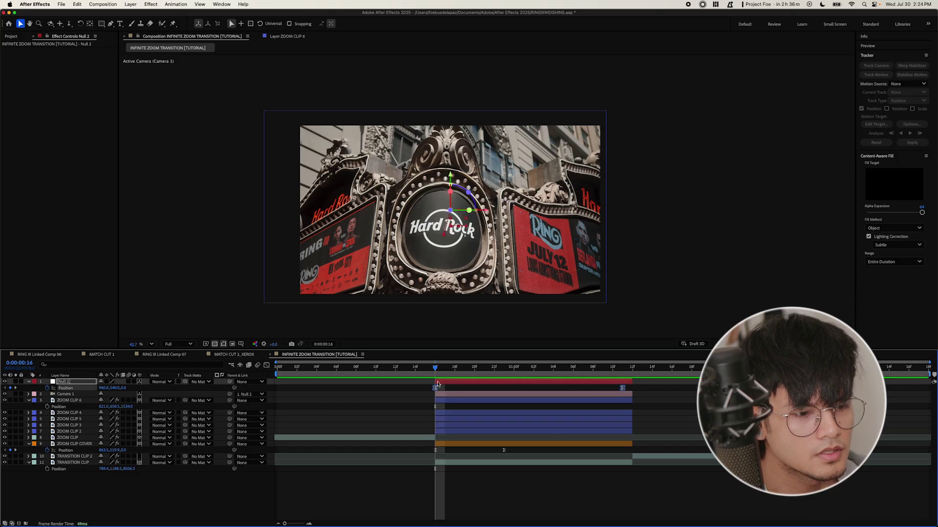
{"action": "key", "text": "space"}
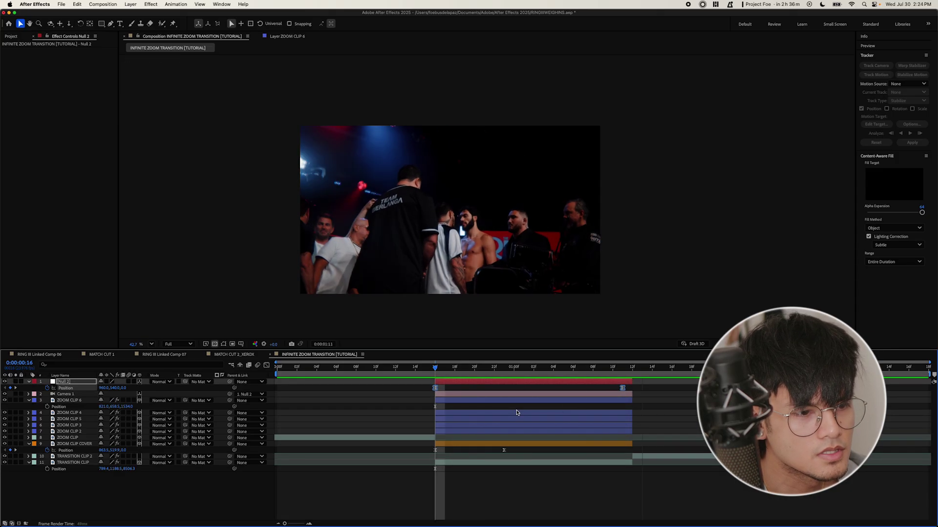
{"action": "left_click", "coordinate": [424, 369]}
{"action": "key", "text": "space"}
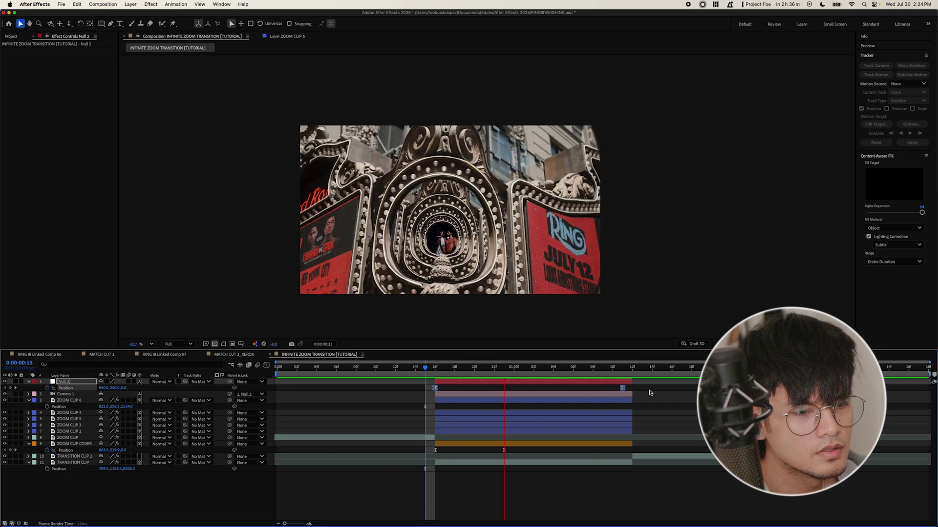
{"action": "key", "text": "space"}
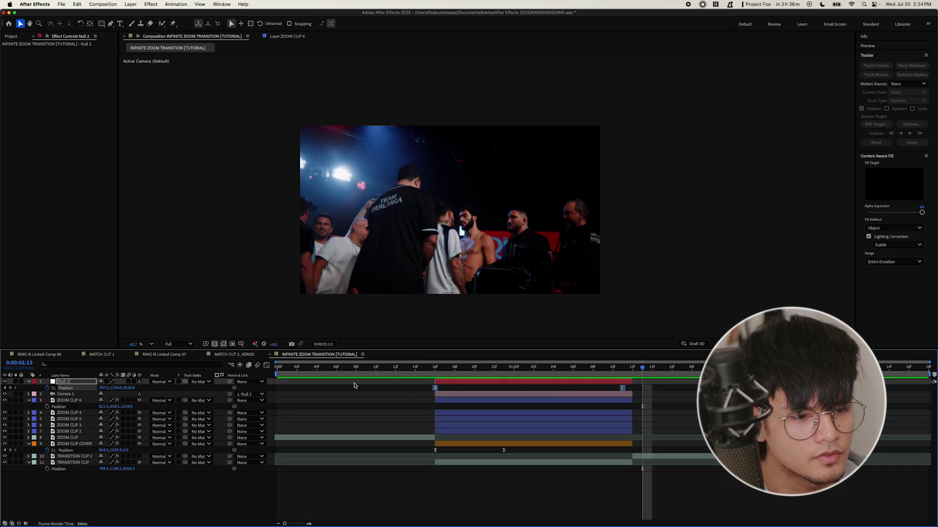
Lengthen both ease handles on Null 2's Position speed graph to form a steep central peak, and preview the zoom
{"action": "left_click", "coordinate": [266, 365]}
{"action": "left_click", "coordinate": [434, 499]}
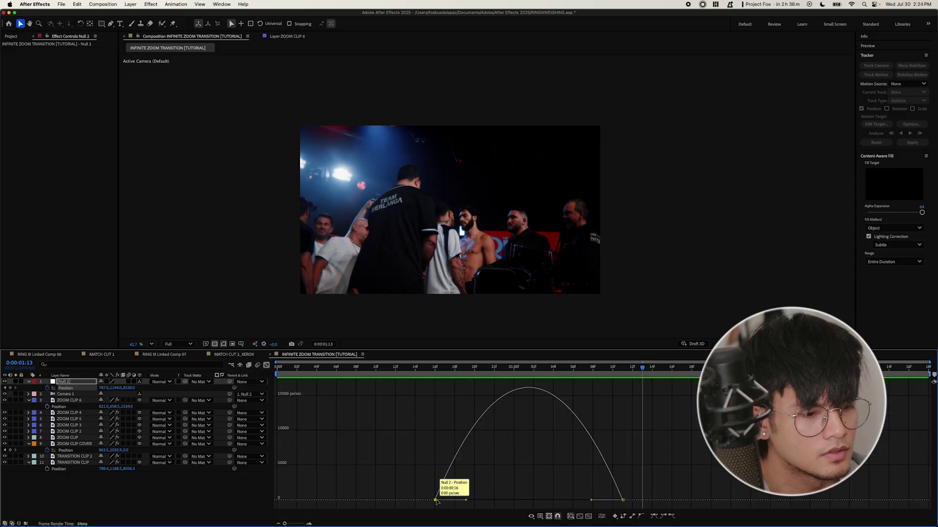
{"action": "left_click_drag", "start_coordinate": [467, 500], "coordinate": [499, 500]}
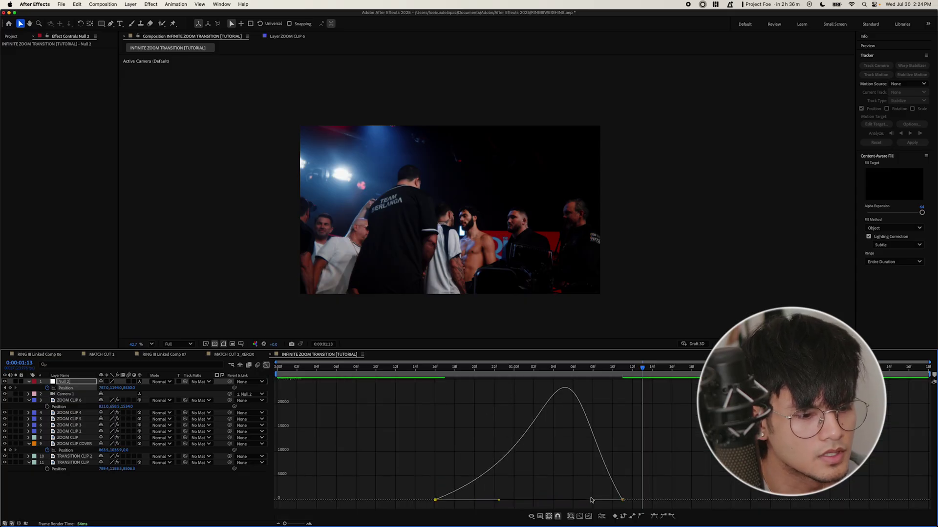
{"action": "left_click_drag", "start_coordinate": [590, 500], "coordinate": [560, 500]}
{"action": "key", "text": "space"}
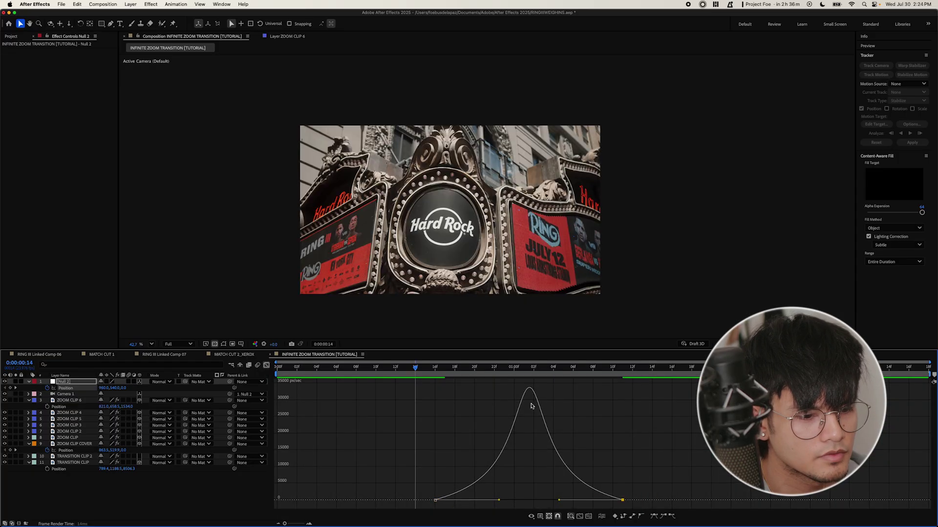
{"action": "key", "text": "space"}
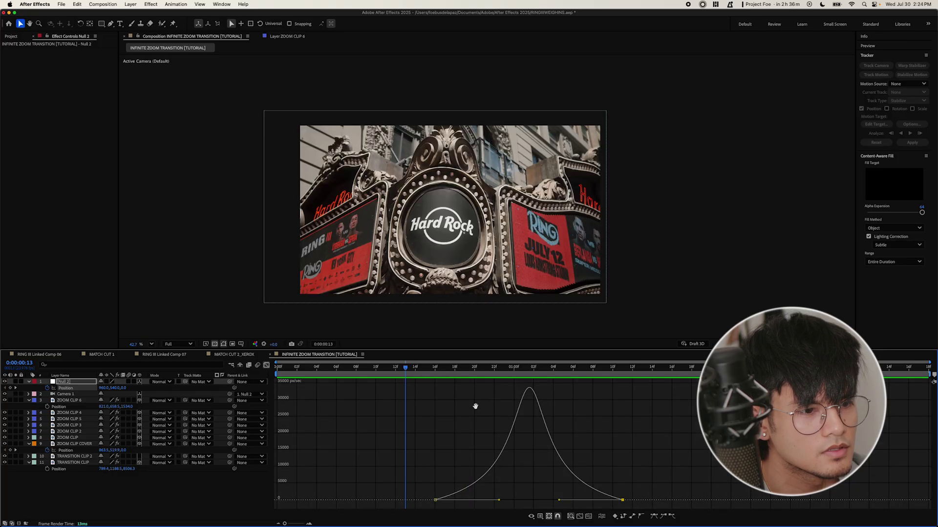
{"action": "key", "text": "space"}
{"action": "left_click", "coordinate": [375, 375]}
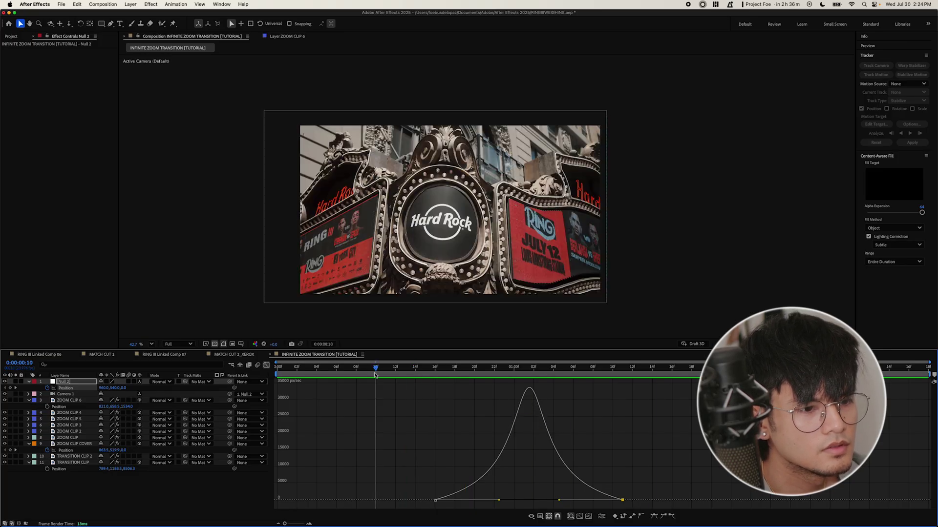
{"action": "key", "text": "space"}
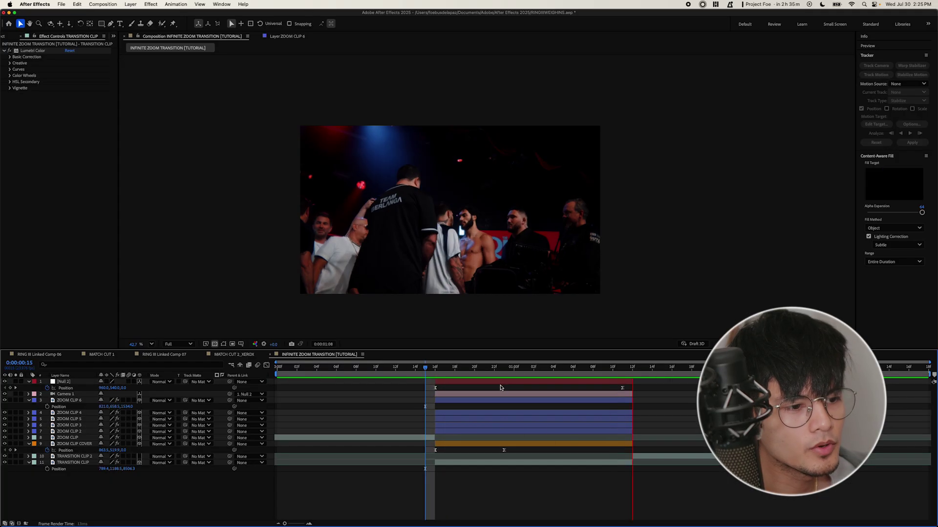
At 0:00:01:07, apply the CC RepeTile effect to TRANSITION CLIP and set its Tiling to Unfold
{"action": "left_click_drag", "start_coordinate": [436, 375], "coordinate": [583, 381]}
{"action": "left_click", "coordinate": [560, 464]}
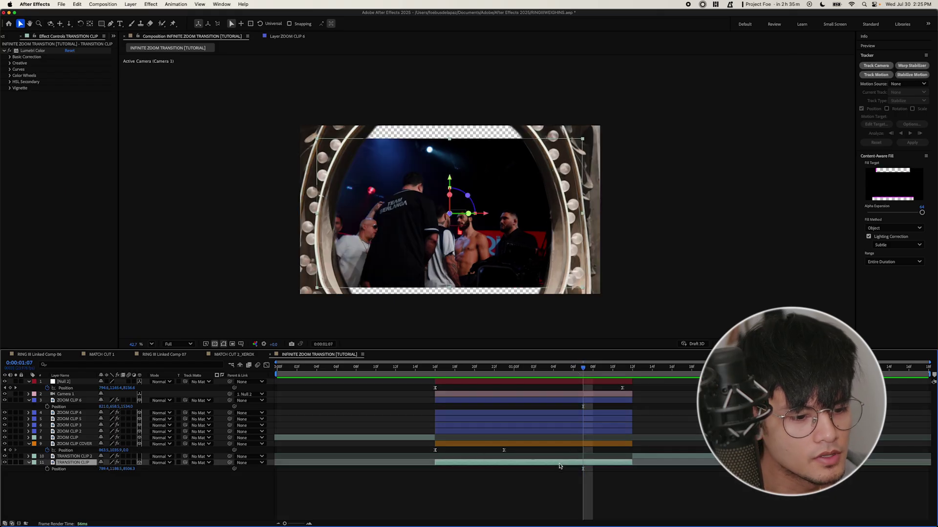
{"action": "key", "text": "ctrl+space"}
{"action": "type", "text": "cc rep"}
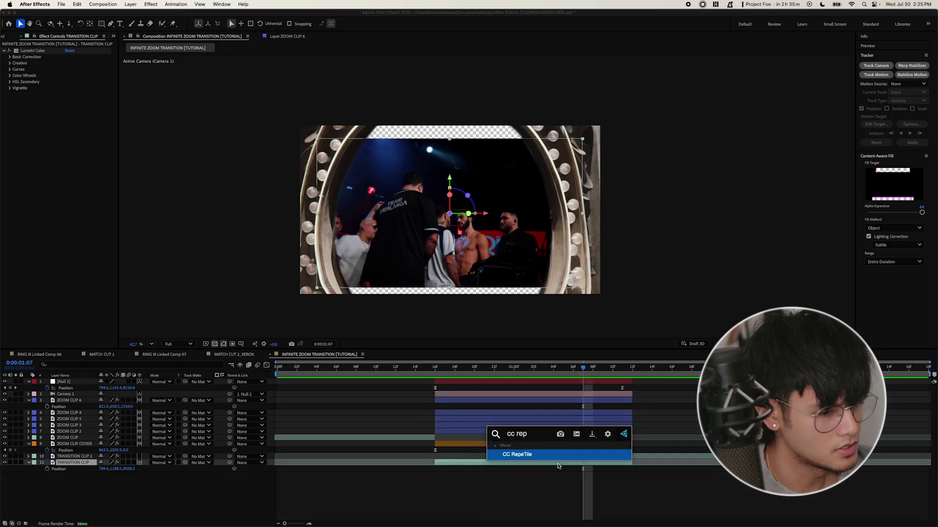
{"action": "left_click", "coordinate": [545, 459]}
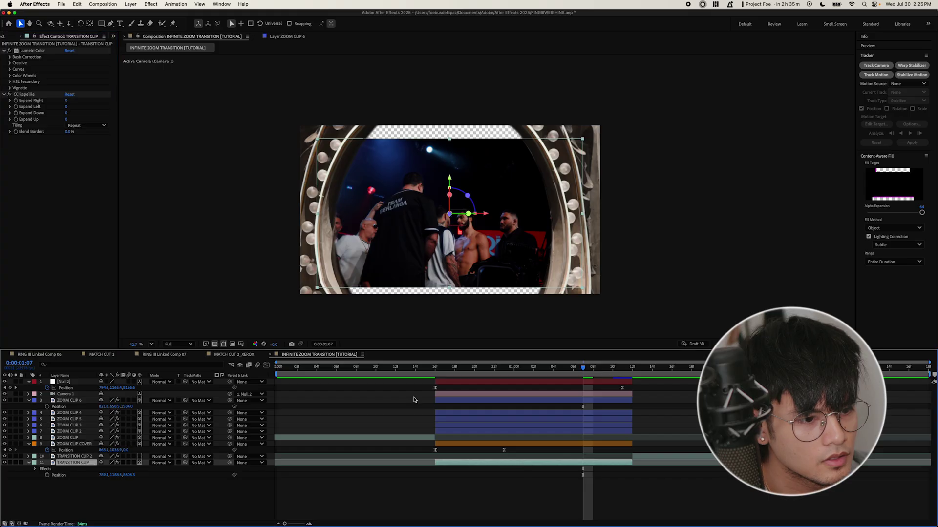
{"action": "left_click", "coordinate": [72, 151]}
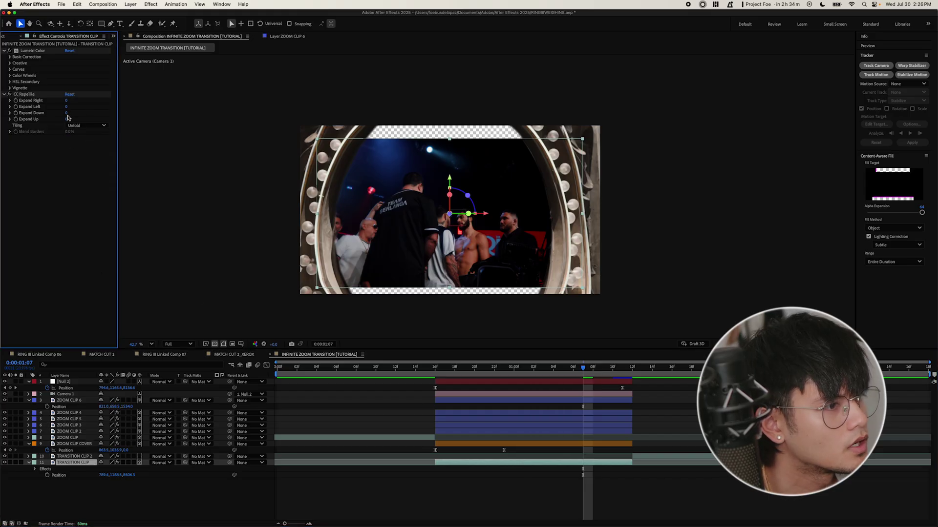
Set the CC RepeTile Expand Up to 404 and Expand Down to 434 on TRANSITION CLIP, checking the clip's edges through the zoom
{"action": "left_click_drag", "start_coordinate": [67, 114], "coordinate": [128, 125]}
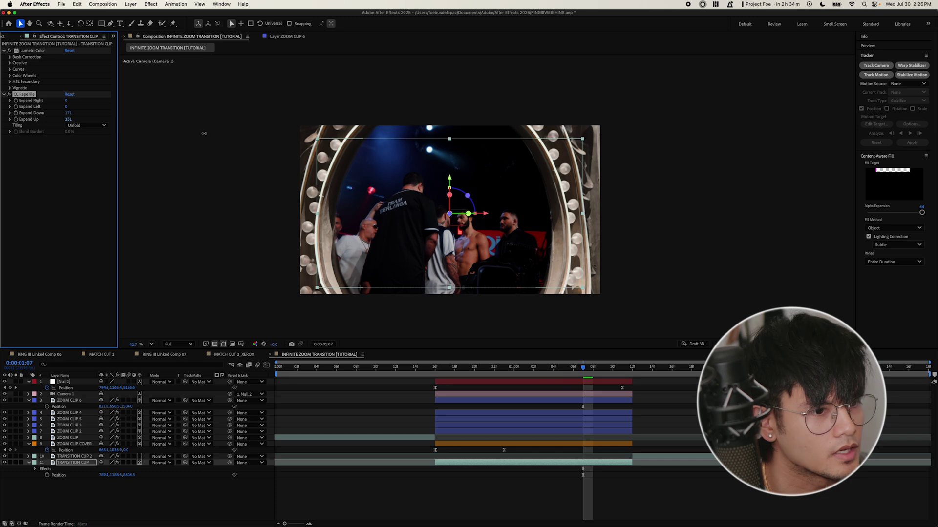
{"action": "left_click_drag", "start_coordinate": [450, 373], "coordinate": [564, 387]}
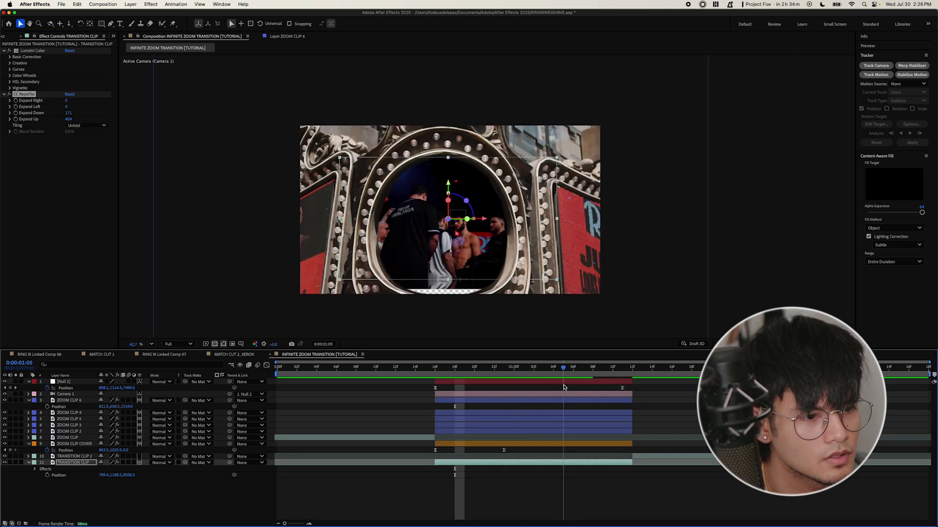
{"action": "left_click_drag", "start_coordinate": [69, 116], "coordinate": [80, 115]}
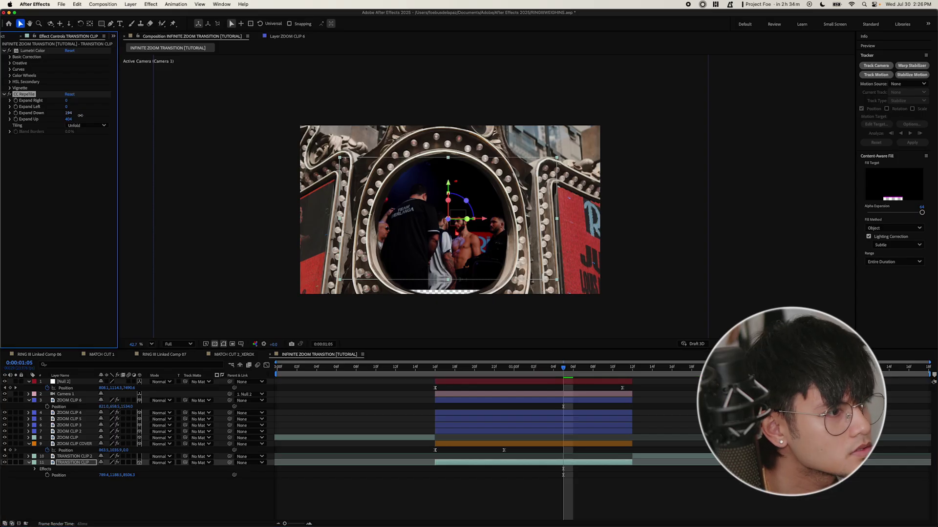
{"action": "left_click_drag", "start_coordinate": [562, 370], "coordinate": [565, 390]}
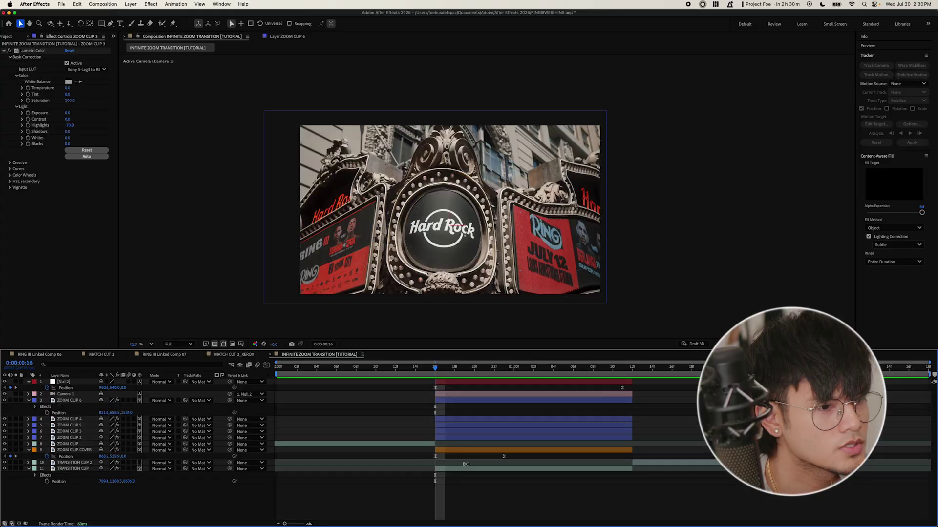
At 0:00:00:16, solo ZOOM CLIP 2 and apply the Drop Shadow effect to it
{"action": "mouse_move", "coordinate": [436, 372]}
{"action": "left_mouse_down"}
{"action": "mouse_move", "coordinate": [585, 382]}
{"action": "mouse_move", "coordinate": [437, 387]}
{"action": "left_mouse_up"}
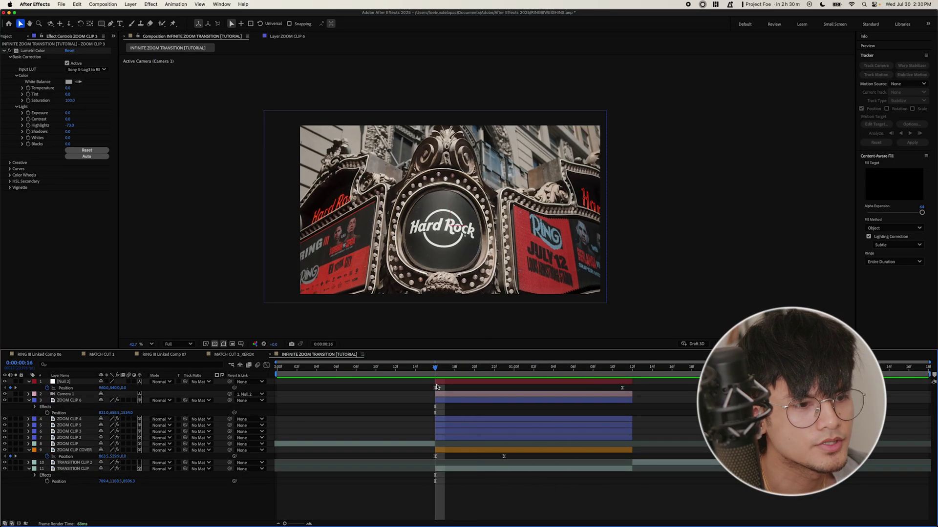
{"action": "left_click", "coordinate": [445, 432]}
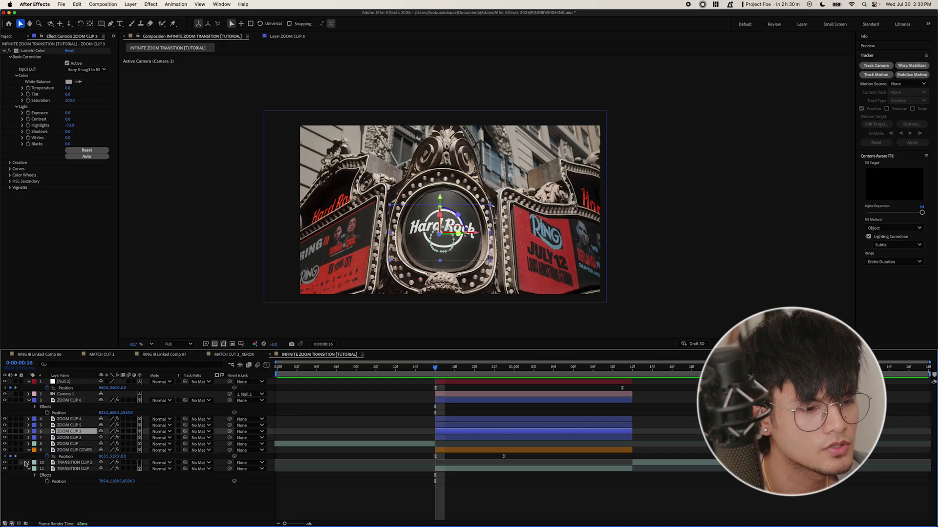
{"action": "left_click", "coordinate": [16, 438]}
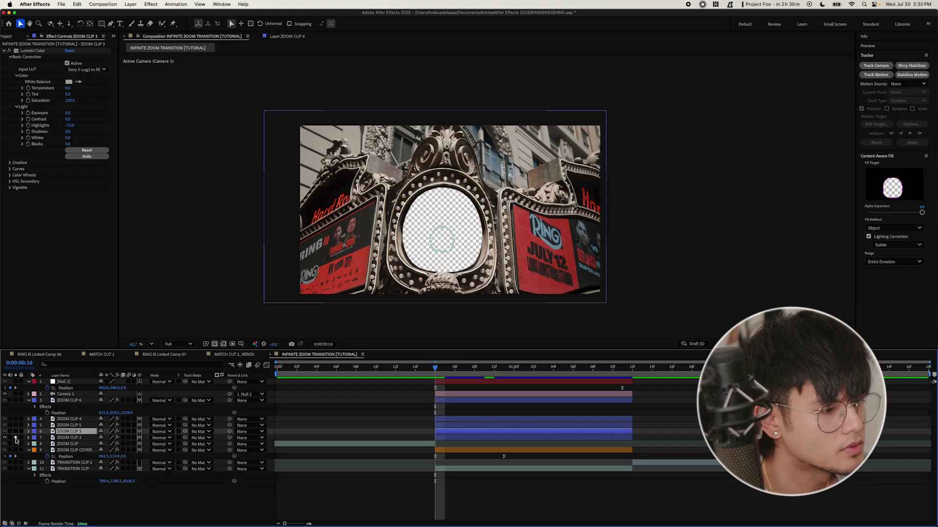
{"action": "left_click", "coordinate": [63, 438]}
{"action": "left_click", "coordinate": [440, 432]}
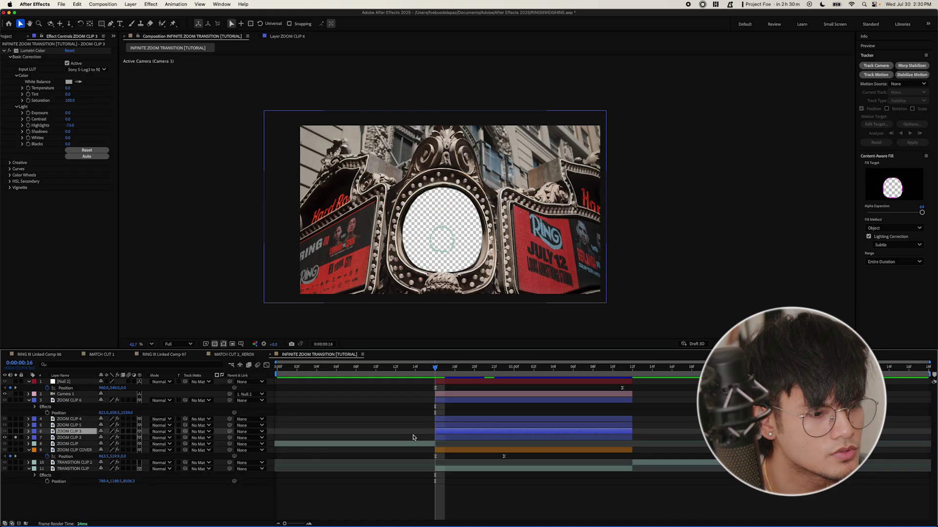
{"action": "left_click", "coordinate": [78, 439]}
{"action": "key", "text": "ctrl+space"}
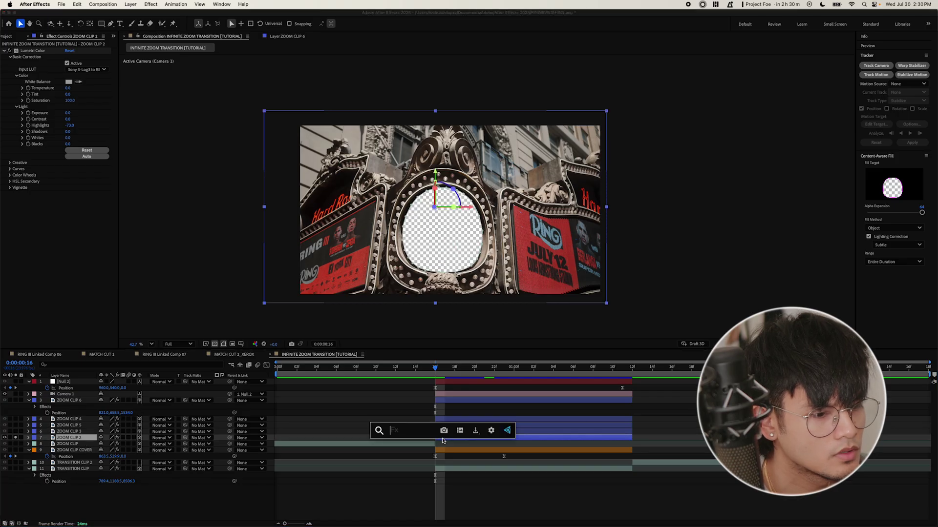
{"action": "type", "text": "dr"}
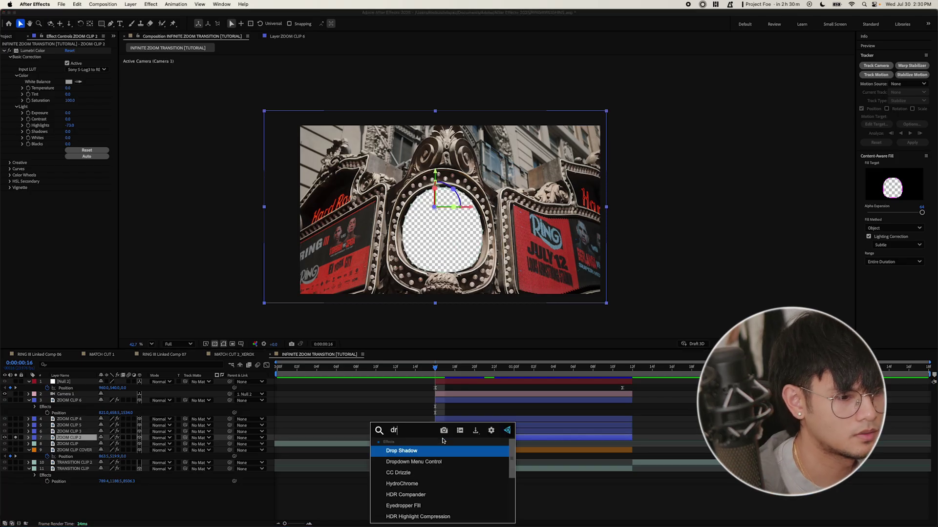
{"action": "key", "text": "Return"}
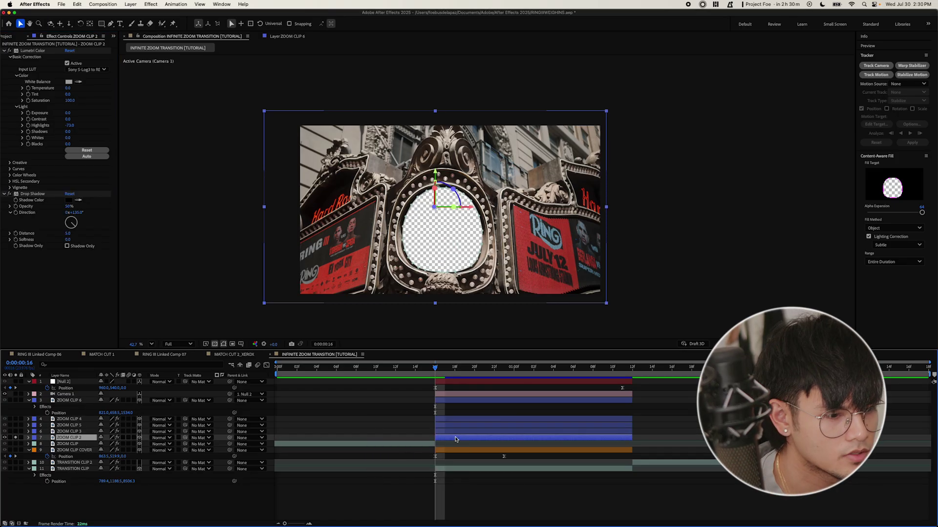
Set ZOOM CLIP 2's Drop Shadow to 78% opacity, 0° direction, distance 61 and softness 138, and turn off the layer's solo
{"action": "left_click_drag", "start_coordinate": [68, 210], "coordinate": [77, 208]}
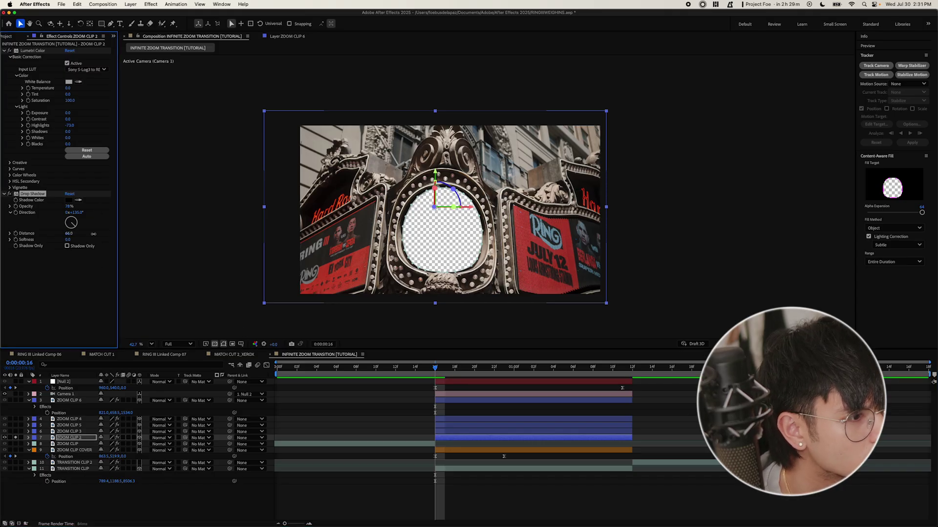
{"action": "left_click_drag", "start_coordinate": [94, 234], "coordinate": [30, 227]}
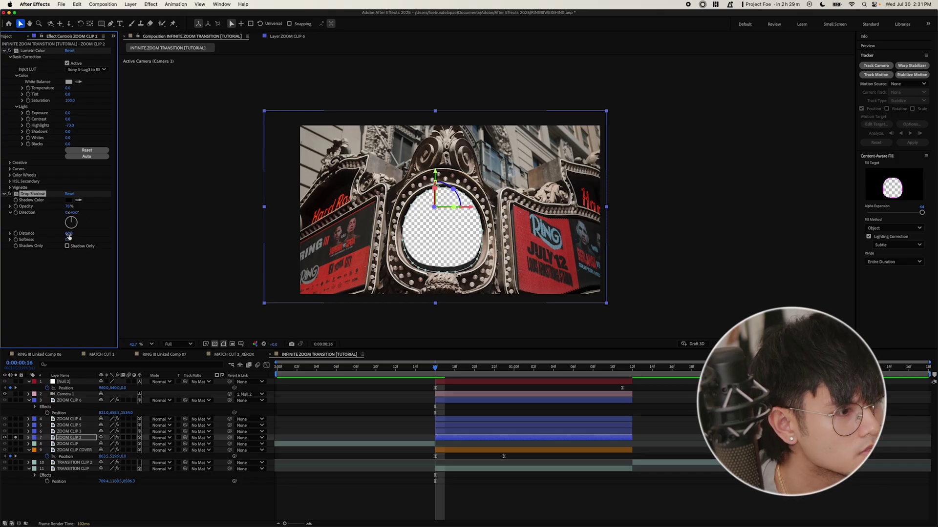
{"action": "left_click_drag", "start_coordinate": [83, 233], "coordinate": [110, 242]}
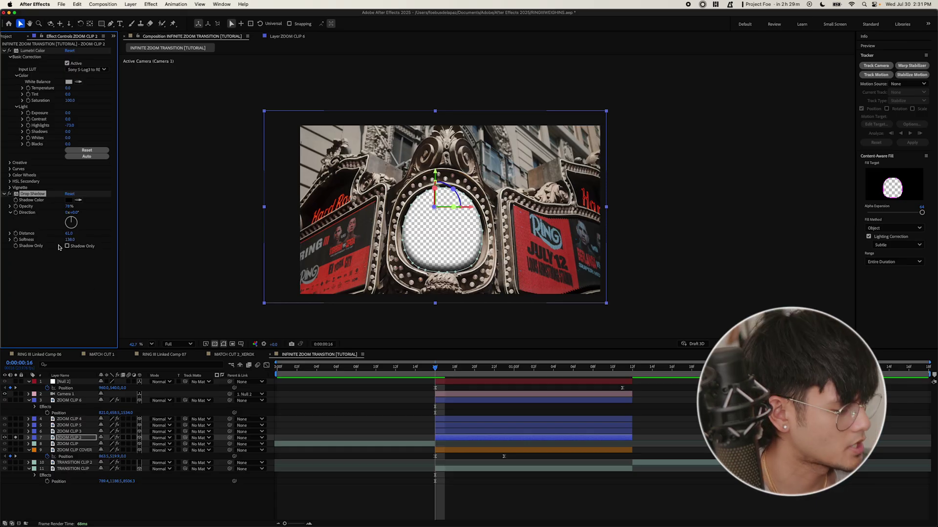
{"action": "left_click", "coordinate": [14, 438]}
Paste ZOOM CLIP 2's Drop Shadow onto ZOOM CLIP 3, 4, 5 and 6, and preview the zoom
{"action": "left_click", "coordinate": [70, 432]}
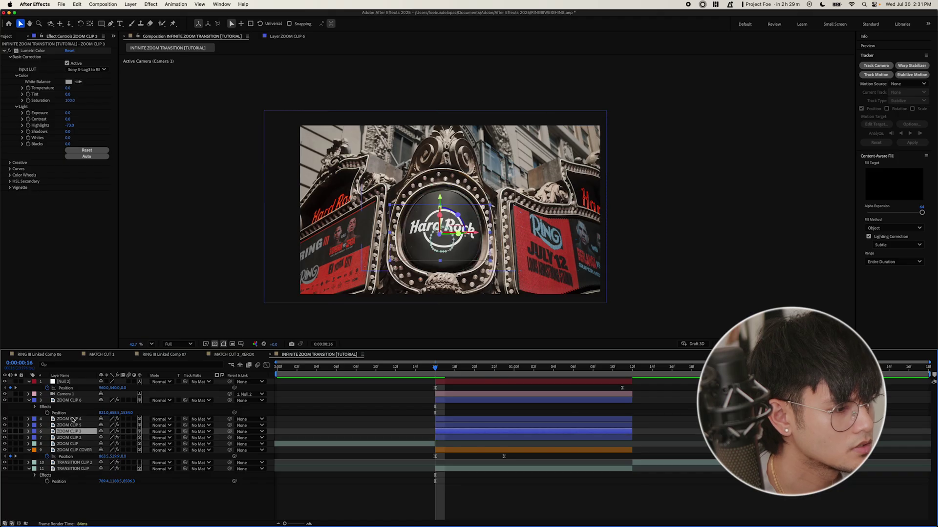
{"action": "left_click", "coordinate": [73, 420], "text": "shift"}
{"action": "left_click", "coordinate": [65, 399], "text": "shift"}
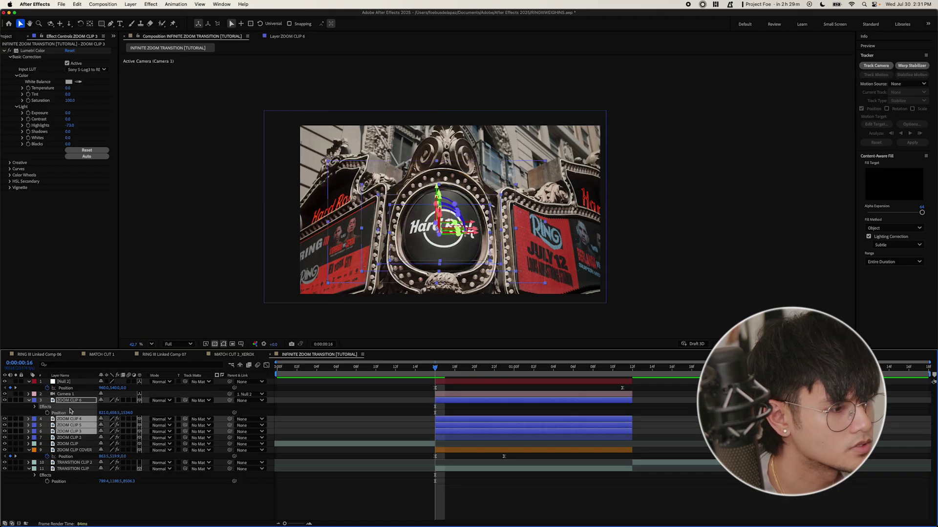
{"action": "left_click", "coordinate": [89, 444]}
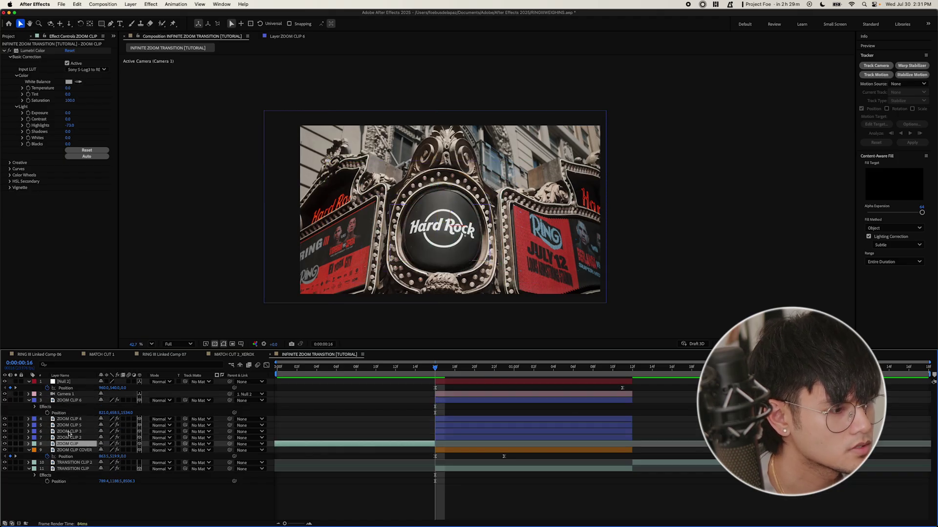
{"action": "left_click", "coordinate": [69, 432]}
{"action": "left_click", "coordinate": [73, 400], "text": "shift"}
{"action": "key", "text": "super+v"}
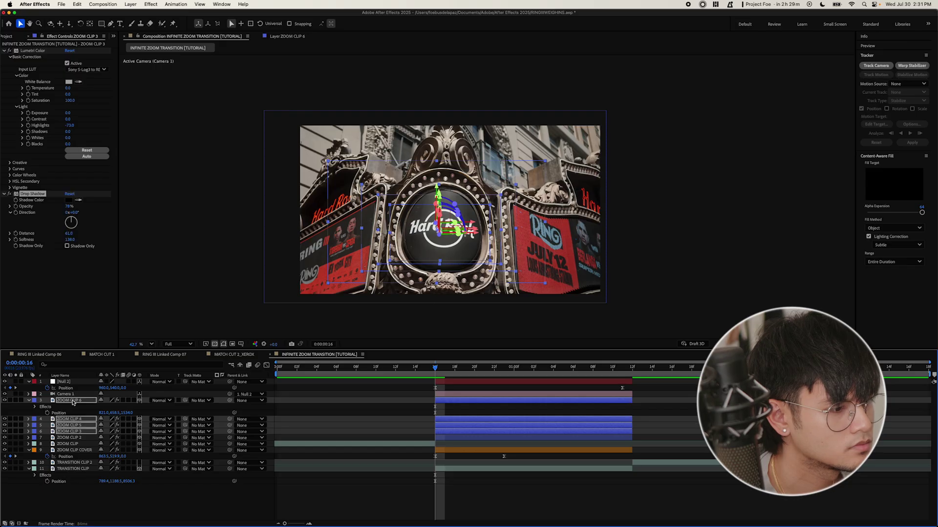
{"action": "key", "text": "space"}
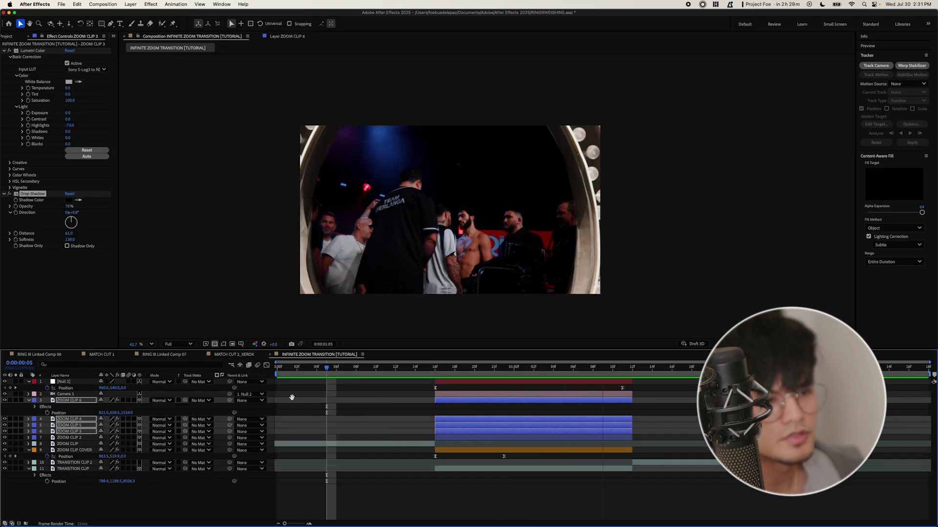
{"action": "key", "text": "space"}
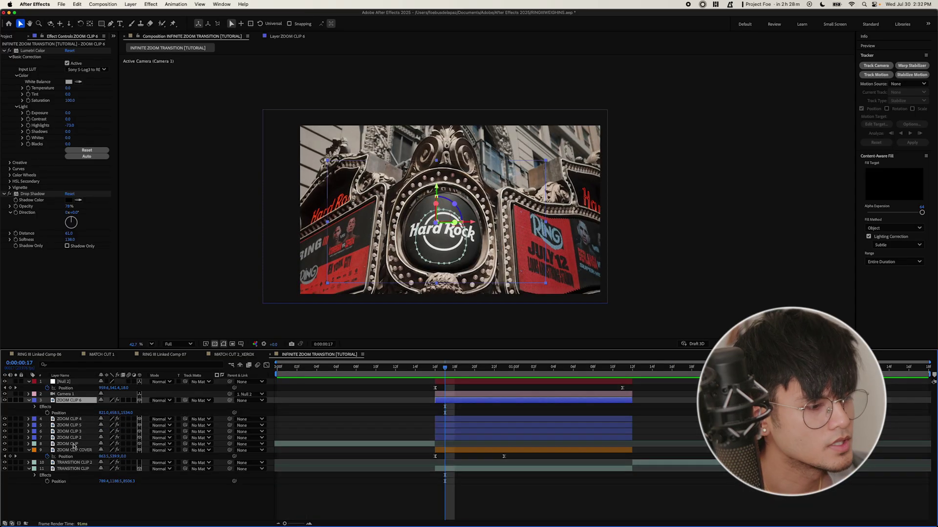
Enable motion blur on all the ZOOM CLIP layers and ZOOM CLIP COVER, and preview the blurred zoom
{"action": "left_click", "coordinate": [73, 444], "text": "shift"}
{"action": "left_click", "coordinate": [74, 451], "text": "shift"}
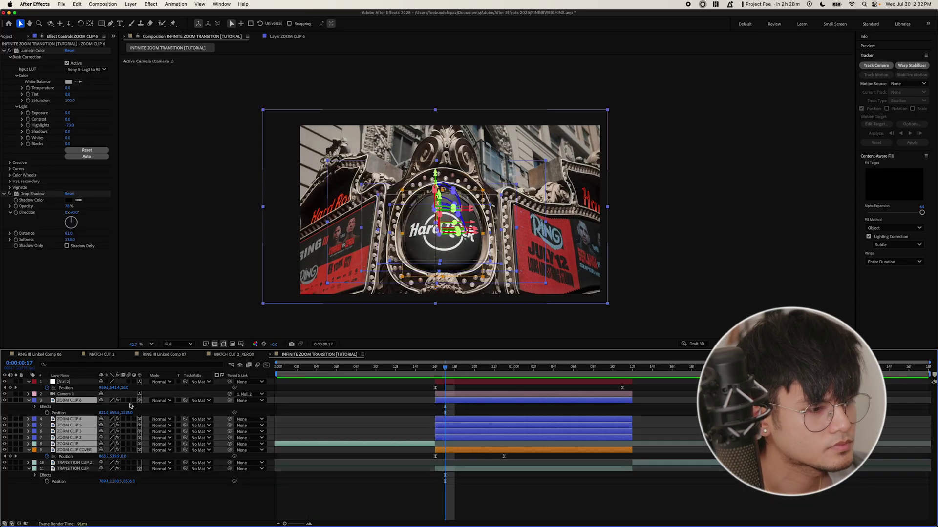
{"action": "left_click", "coordinate": [128, 420]}
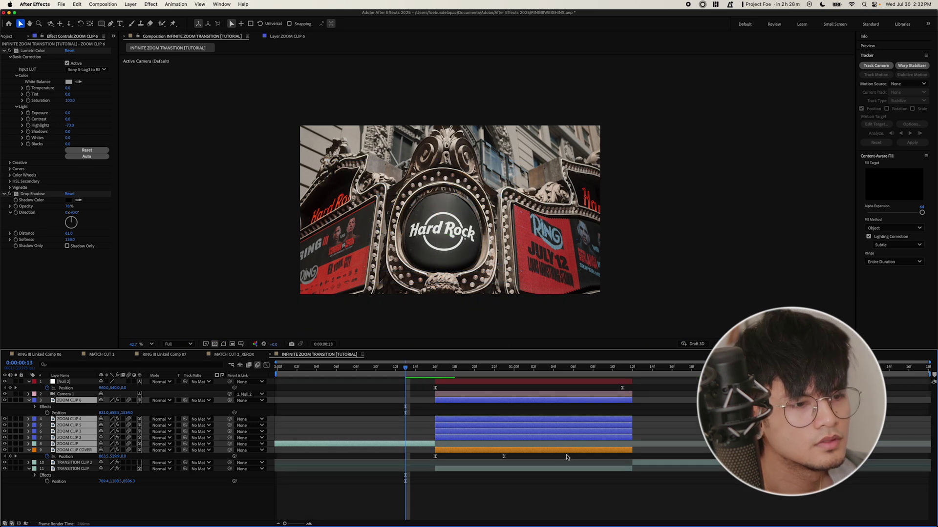
{"action": "key", "text": "space"}
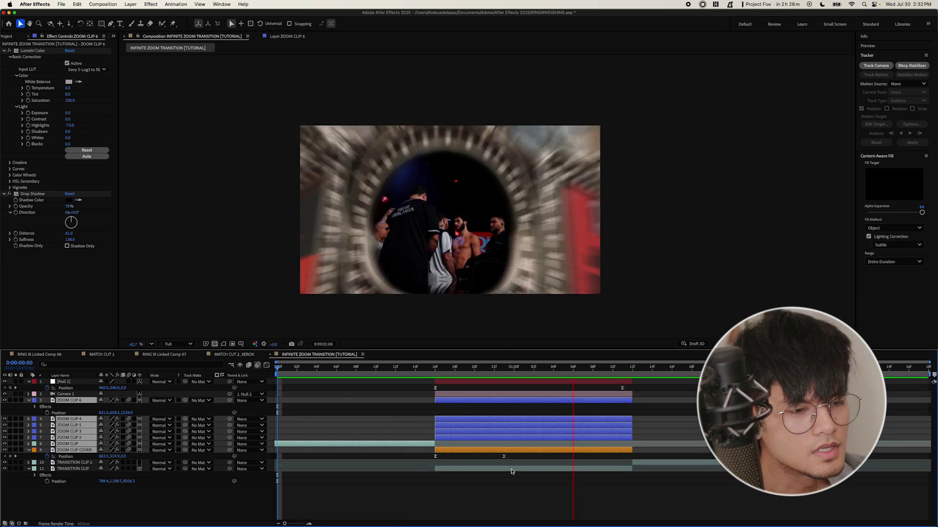
{"action": "key", "text": "space"}
Place the playhead at 0:00:01:12 with all layers deselected and open the Shake Sauce 2 extension
{"action": "left_click_drag", "start_coordinate": [337, 368], "coordinate": [634, 388]}
{"action": "left_click", "coordinate": [648, 454]}
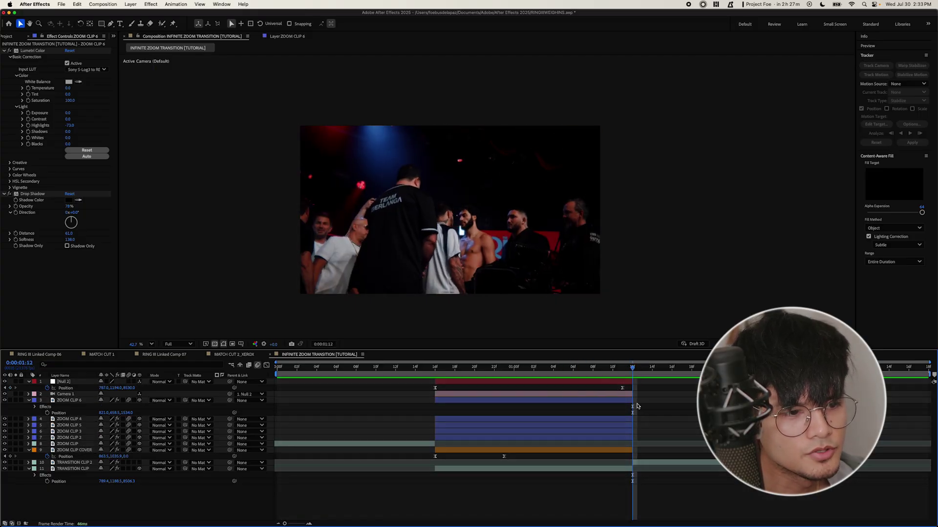
{"action": "left_click", "coordinate": [232, 504]}
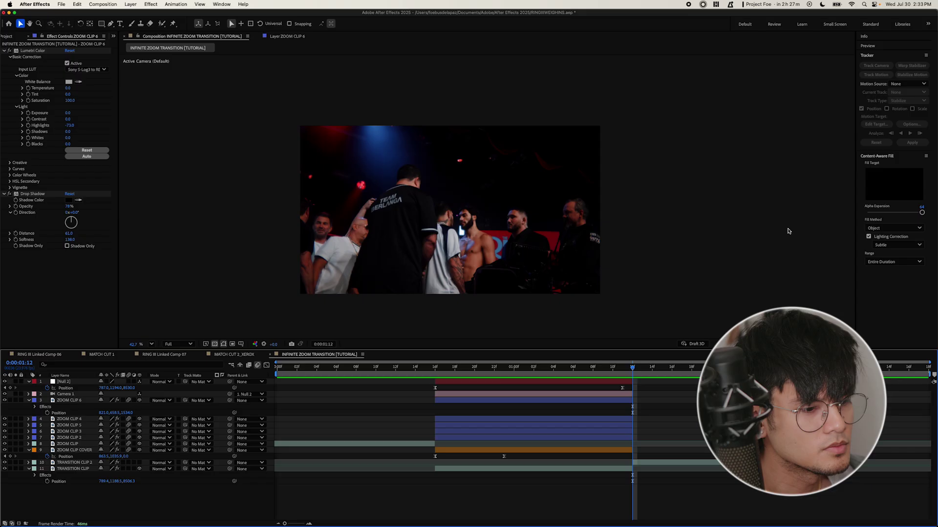
{"action": "mouse_move", "coordinate": [842, 207]}
{"action": "left_mouse_down"}
{"action": "mouse_move", "coordinate": [713, 207]}
{"action": "mouse_move", "coordinate": [846, 207]}
{"action": "left_mouse_up"}
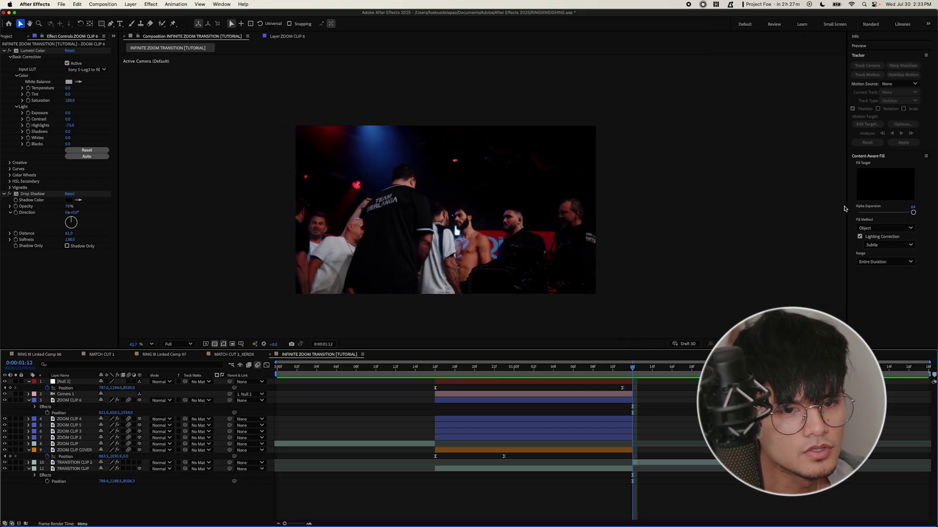
{"action": "left_click", "coordinate": [221, 4]}
{"action": "mouse_move", "coordinate": [249, 47]}
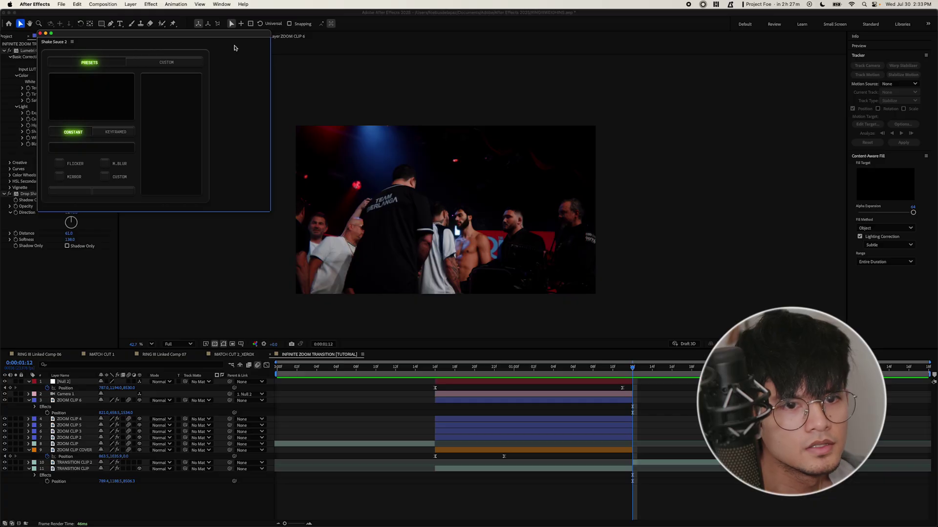
Pre-compose all layers of the zoom transition composition and widen the Shake Sauce 2 panel to show its full preset list
{"action": "right_click", "coordinate": [74, 390]}
{"action": "left_click", "coordinate": [92, 475]}
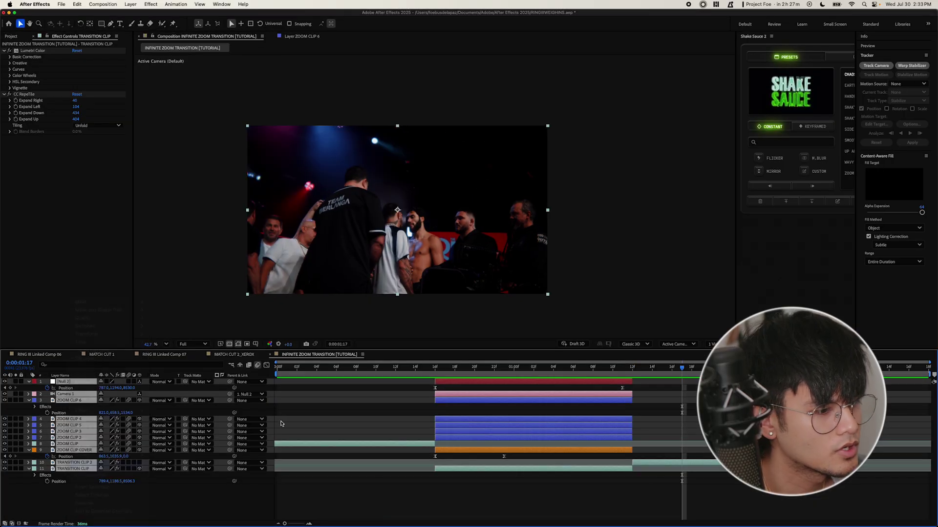
{"action": "key", "text": "Return"}
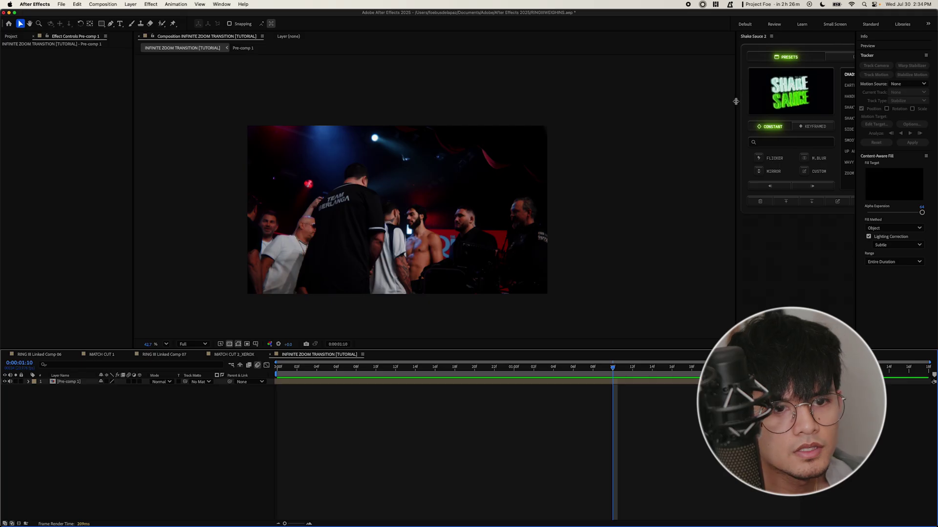
{"action": "left_click_drag", "start_coordinate": [735, 101], "coordinate": [629, 101]}
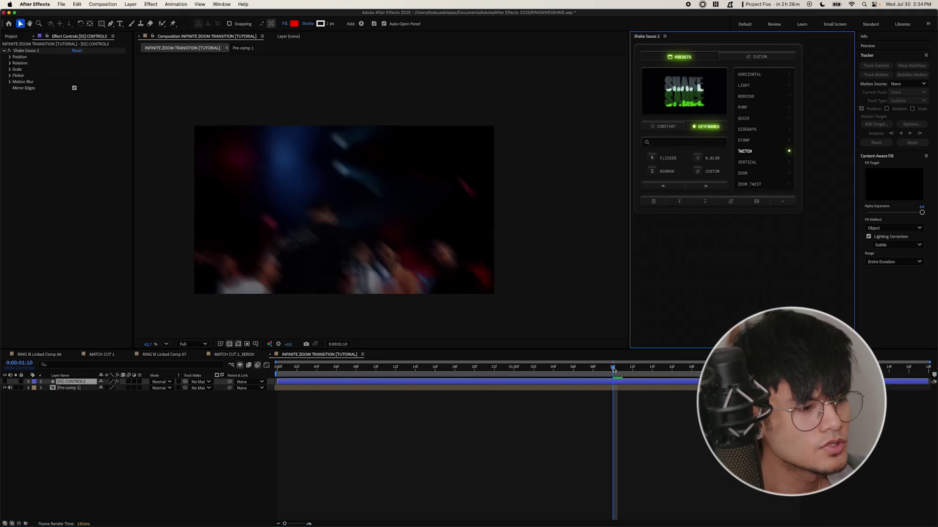
Preview the keyframed Twitch shake starting at 0:00:01:10 and remove it from the composition
{"action": "left_click_drag", "start_coordinate": [613, 369], "coordinate": [505, 370]}
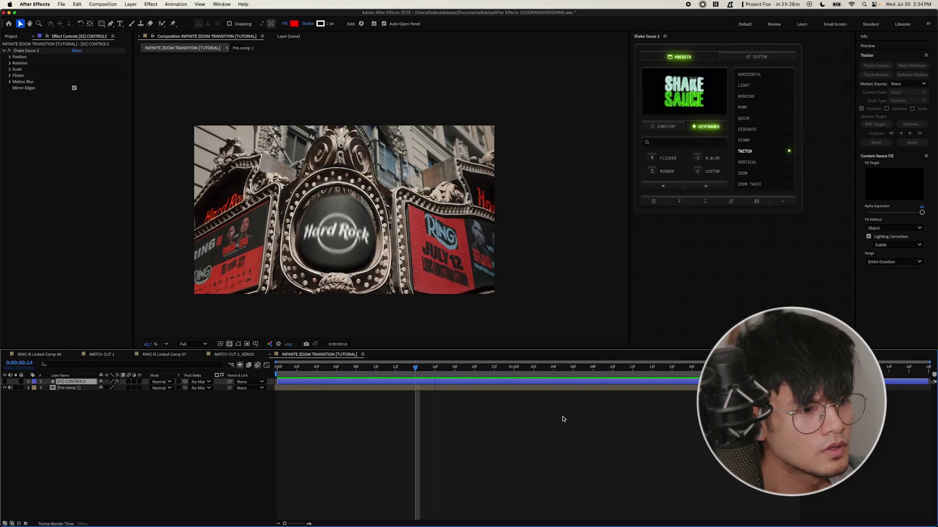
{"action": "left_click", "coordinate": [604, 368]}
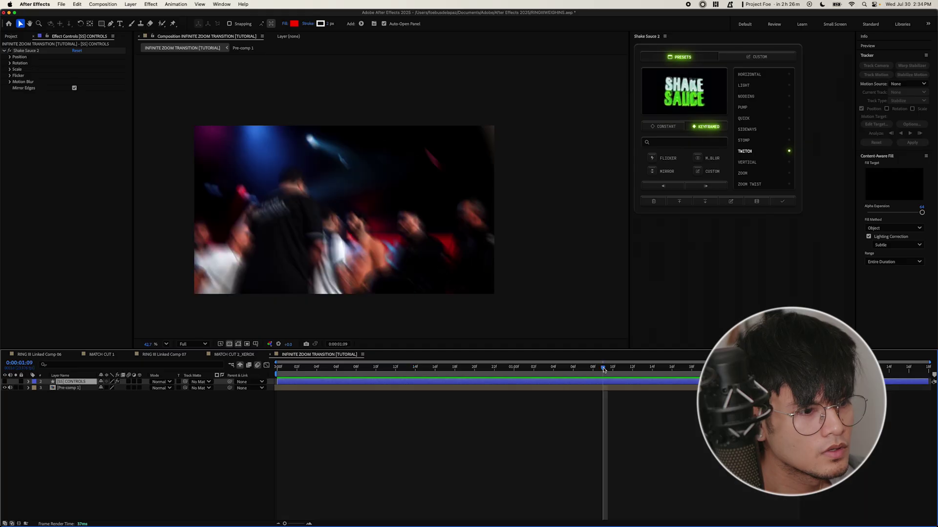
{"action": "key", "text": "space"}
{"action": "left_click", "coordinate": [614, 369]}
{"action": "left_click", "coordinate": [653, 203]}
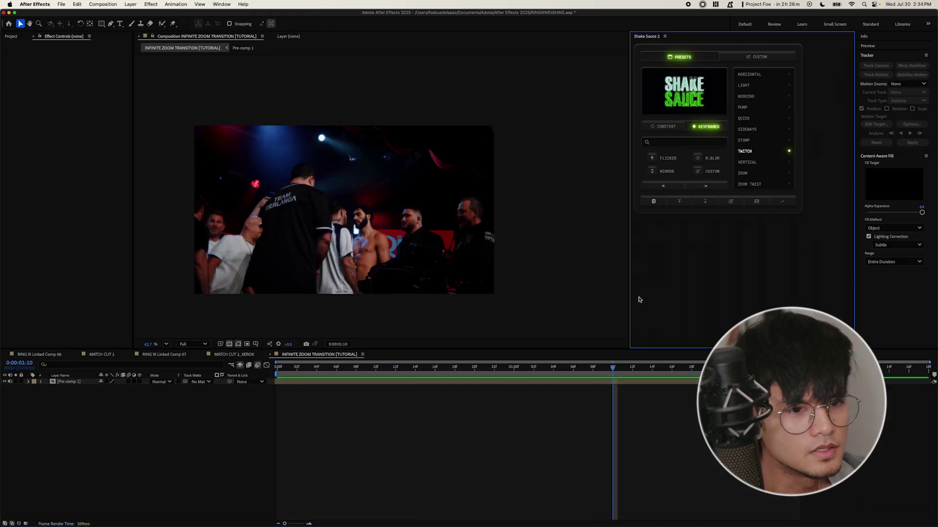
Apply the keyframed Quick shake preset at 0:00:01:08 and preview it over the zoom
{"action": "left_click", "coordinate": [595, 368]}
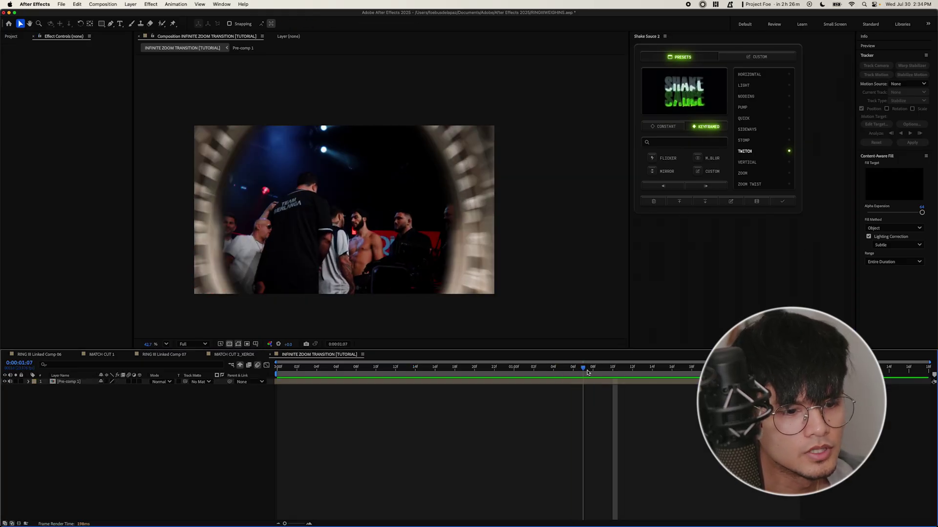
{"action": "left_click", "coordinate": [661, 294]}
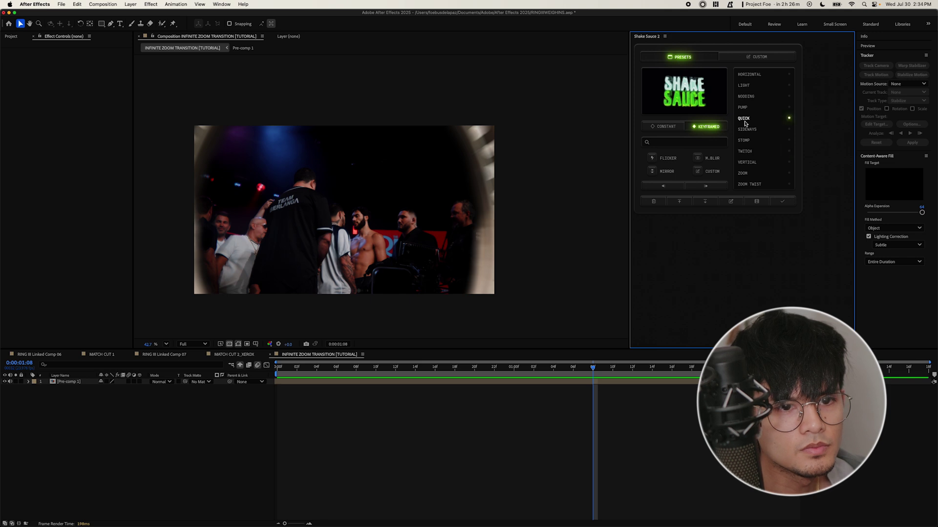
{"action": "key", "text": "super+z"}
{"action": "left_click_drag", "start_coordinate": [592, 368], "coordinate": [514, 370]}
{"action": "key", "text": "space"}
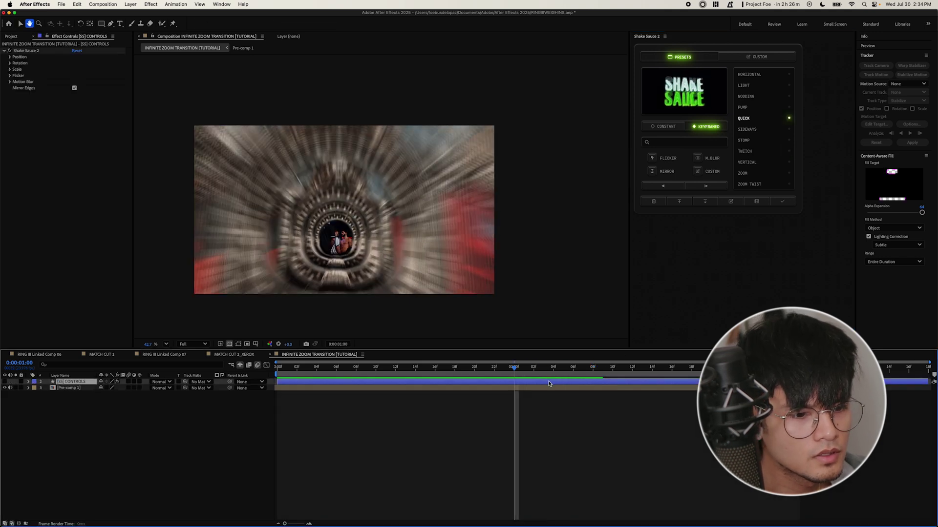
{"action": "key", "text": "space"}
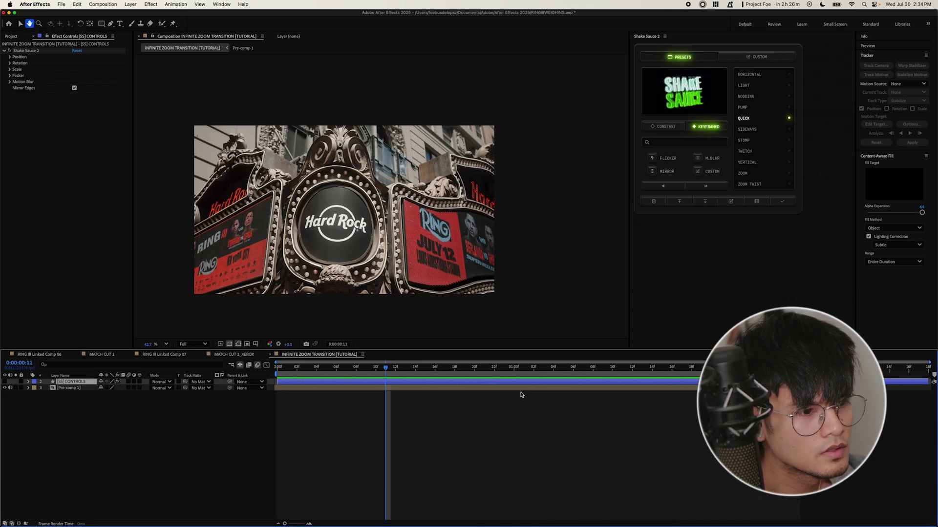
Reveal the Shake Sauce 2 keyframes, shift them all earlier to start at 0:00:01:04, and preview the timing
{"action": "key", "text": "u"}
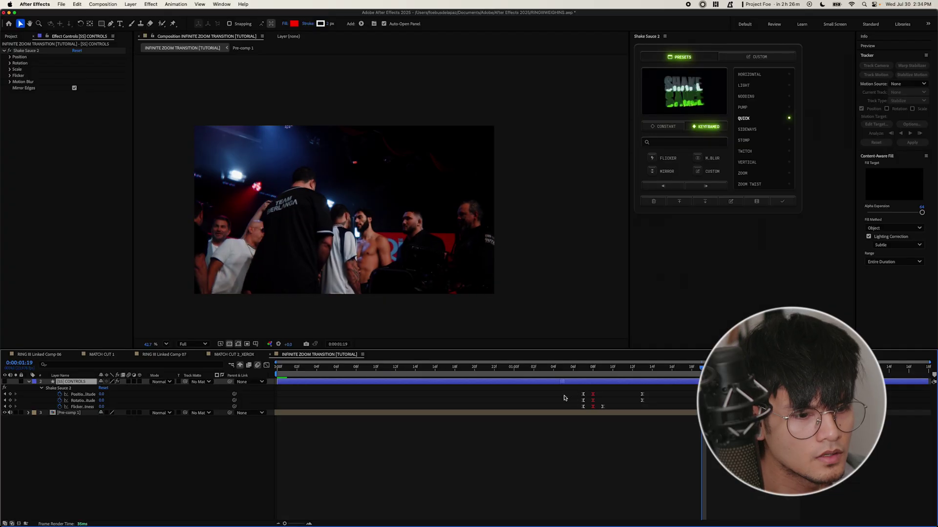
{"action": "left_click_drag", "start_coordinate": [567, 386], "coordinate": [686, 413]}
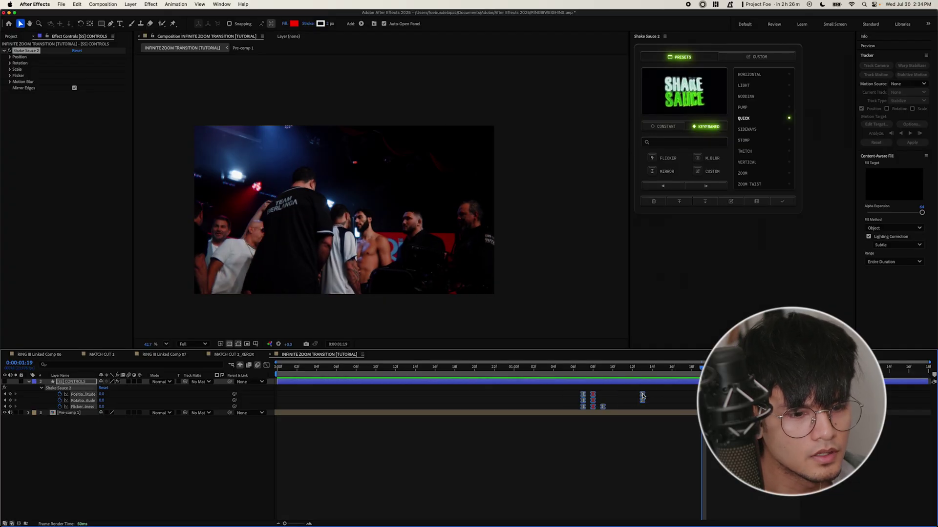
{"action": "left_click", "coordinate": [435, 368]}
{"action": "key", "text": "space"}
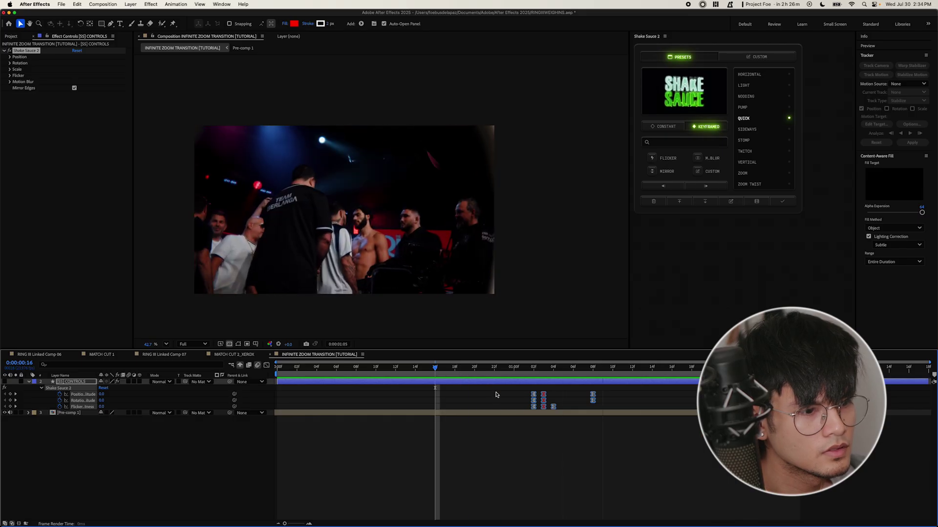
{"action": "key", "text": "space"}
{"action": "left_click_drag", "start_coordinate": [512, 390], "coordinate": [613, 395]}
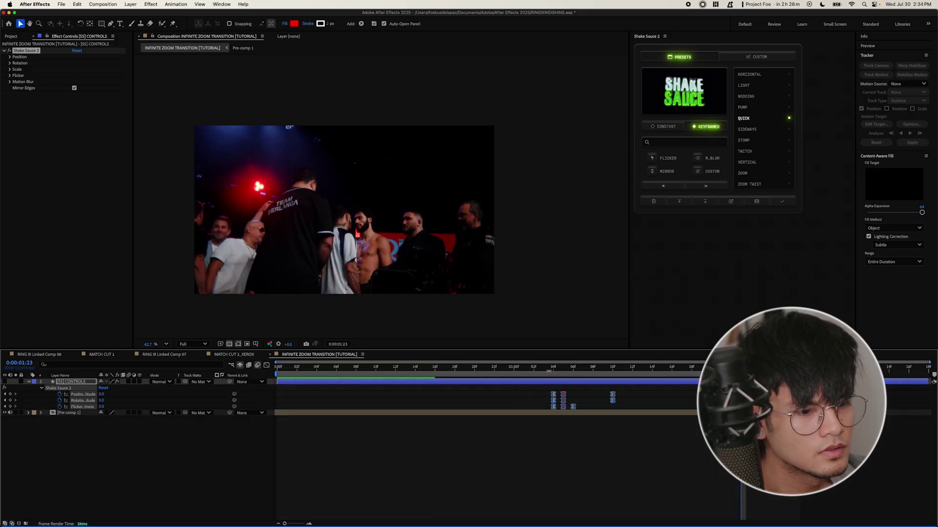
{"action": "left_click_drag", "start_coordinate": [556, 369], "coordinate": [579, 376]}
{"action": "key", "text": "space"}
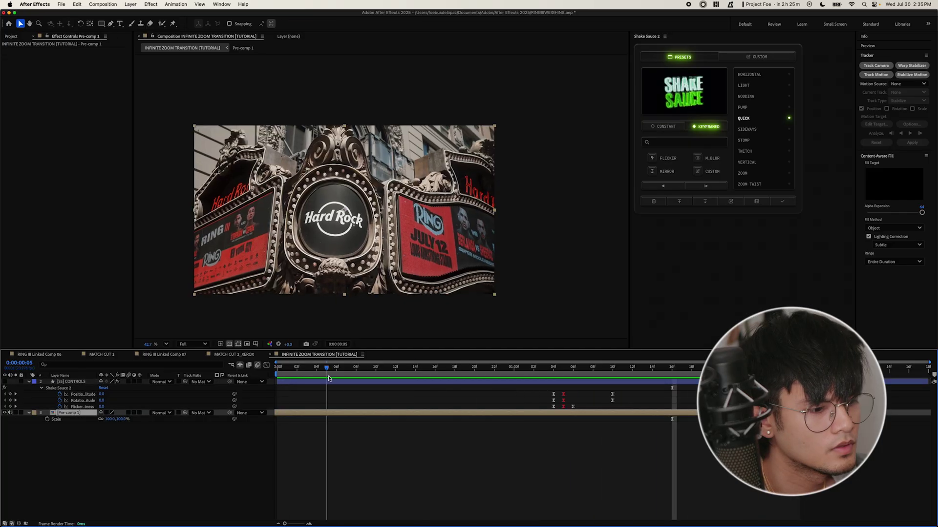
Keyframe the Scale of Pre-comp 1 from 100% at the start to 120% at 0:00:00:10, apply Easy Ease to both keyframes, and preview
{"action": "left_click_drag", "start_coordinate": [328, 381], "coordinate": [368, 397]}
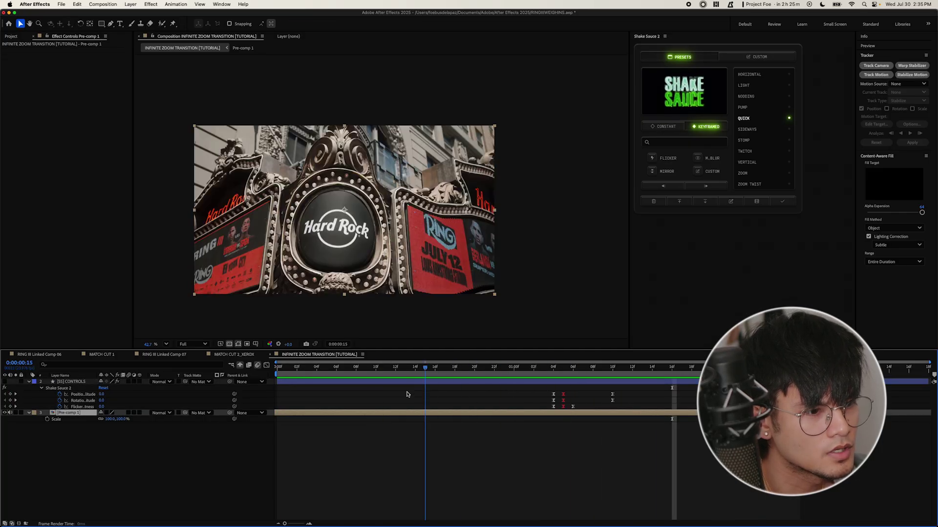
{"action": "key", "text": "space"}
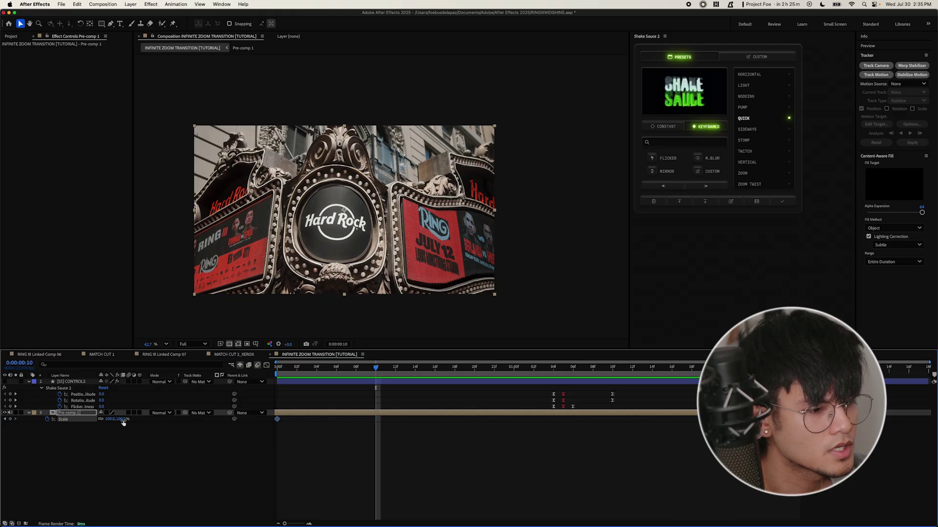
{"action": "left_click_drag", "start_coordinate": [107, 420], "coordinate": [116, 420]}
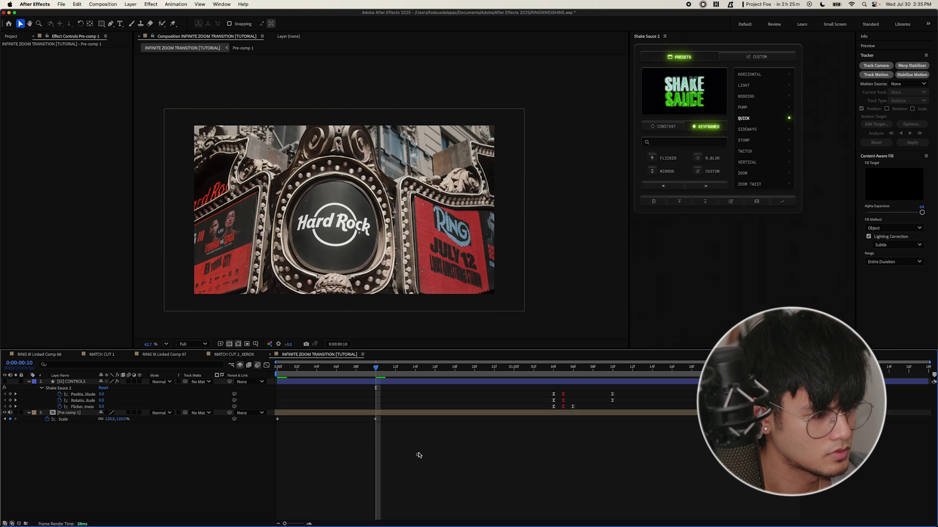
{"action": "left_click_drag", "start_coordinate": [417, 456], "coordinate": [262, 416]}
{"action": "key", "text": "F9"}
{"action": "key", "text": "space"}
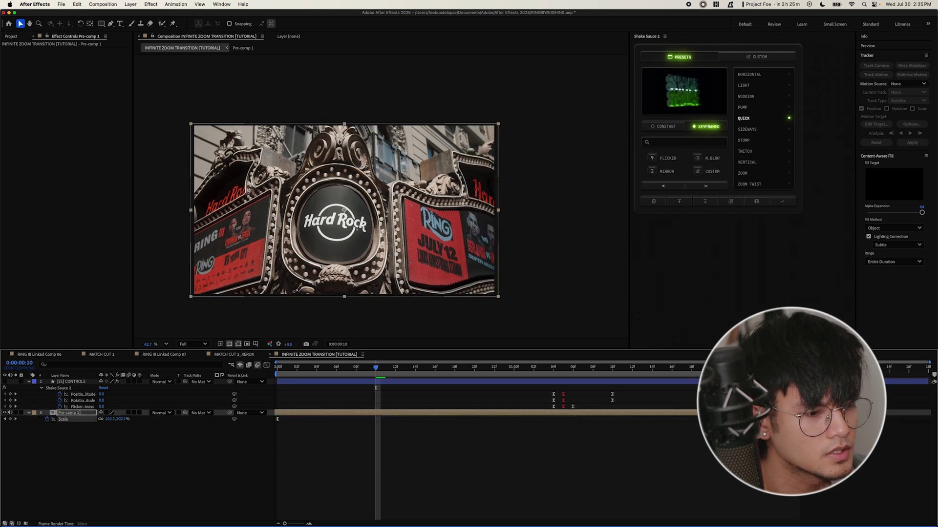